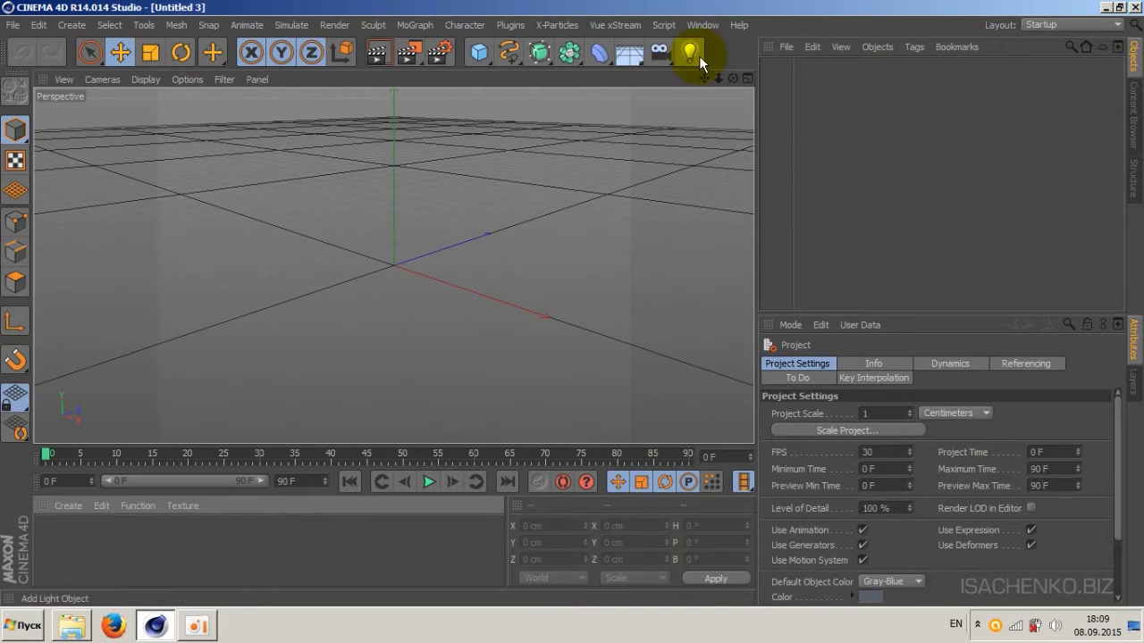
Add the Tisch_kaffeehaus_2 café table from the Content Browser's Objects > Tables folder.
click(705, 24)
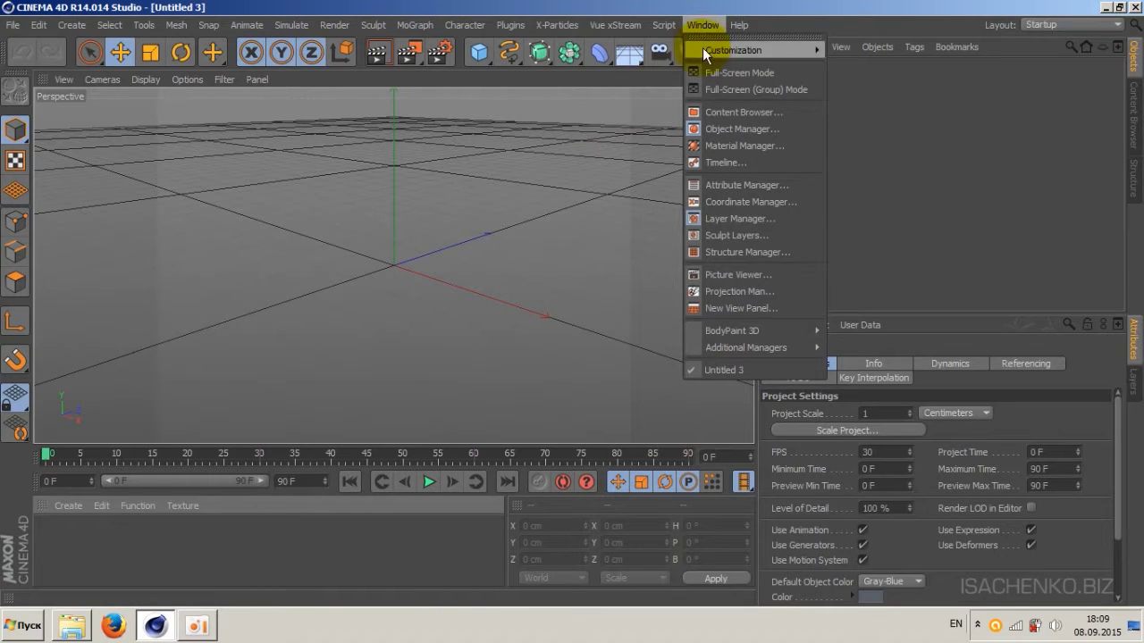
click(711, 111)
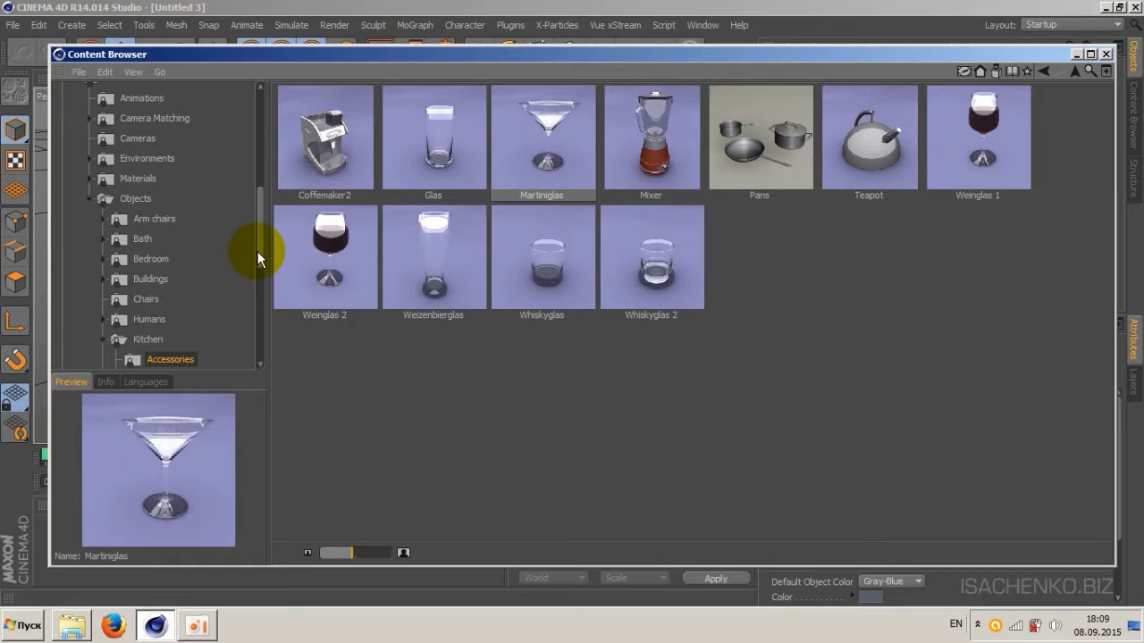
mouse_move(258, 251)
mouse_down()
mouse_move(264, 285)
mouse_move(265, 145)
mouse_up()
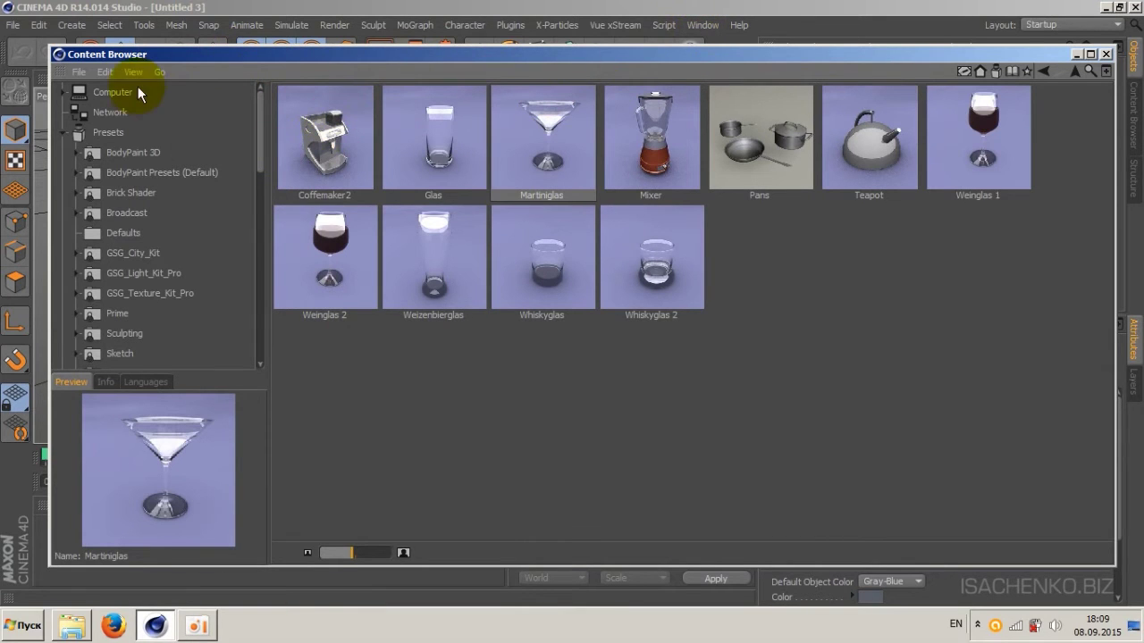
drag(259, 143, 261, 315)
click(146, 331)
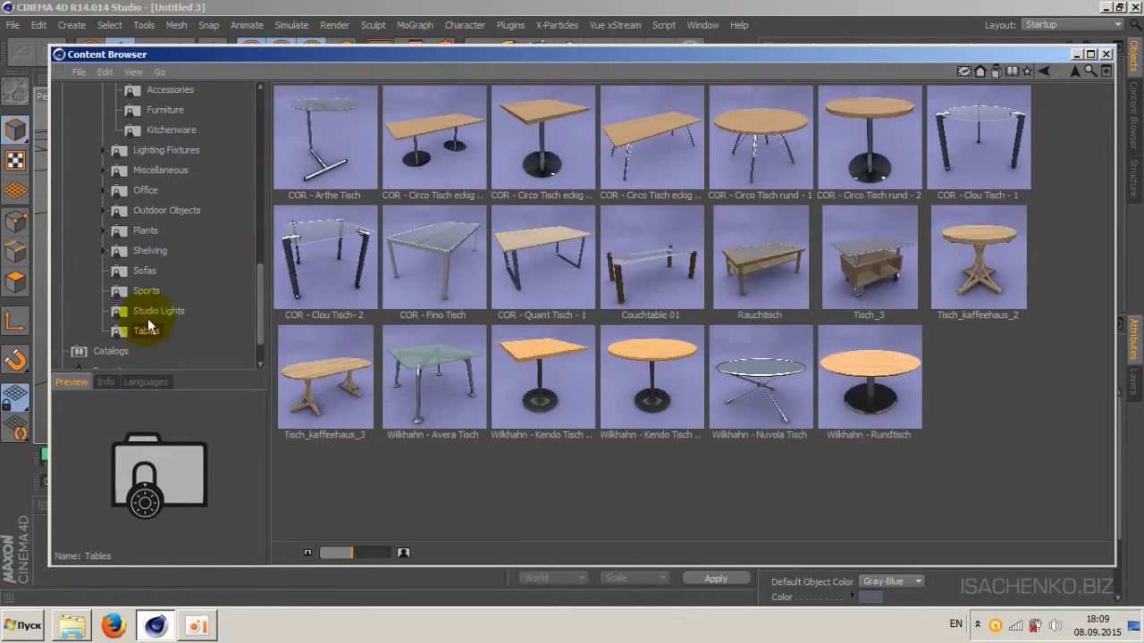
double_click(968, 256)
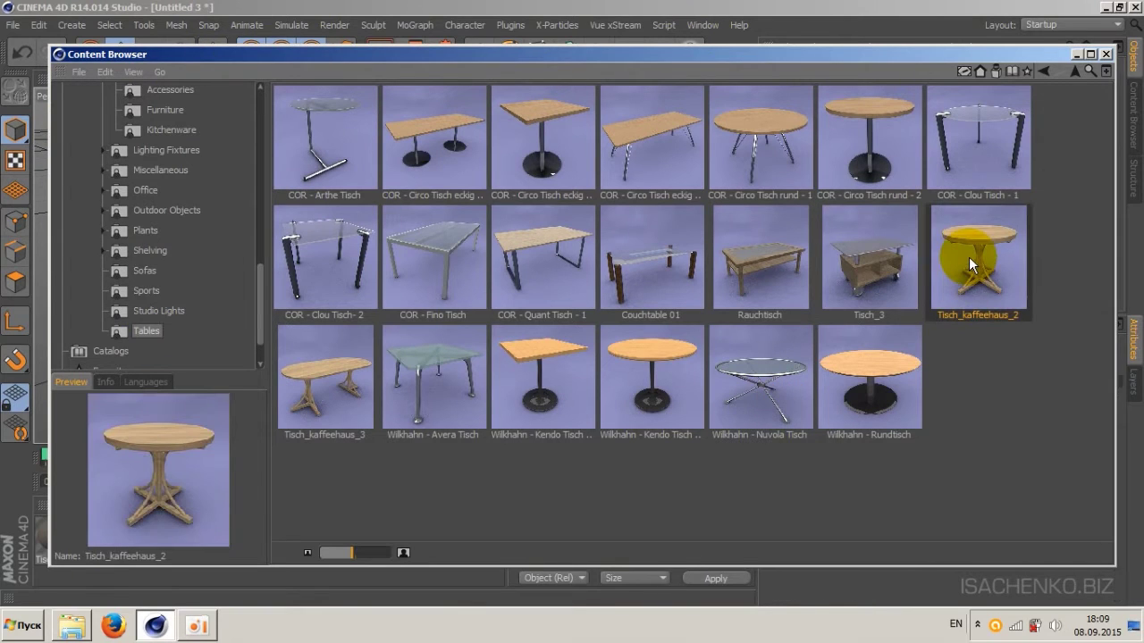
Add the Weinglas 1 wine glass from the Kitchen > Accessories library.
click(1075, 55)
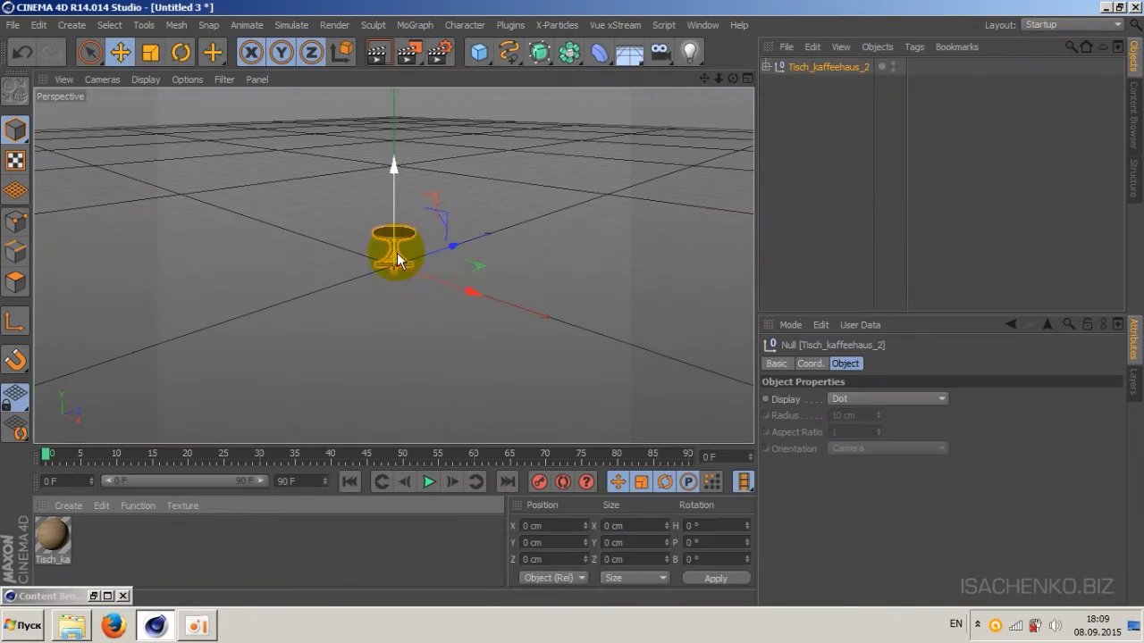
mouse_move(719, 78)
mouse_down()
mouse_move(706, 80)
mouse_move(728, 79)
mouse_move(717, 79)
mouse_up()
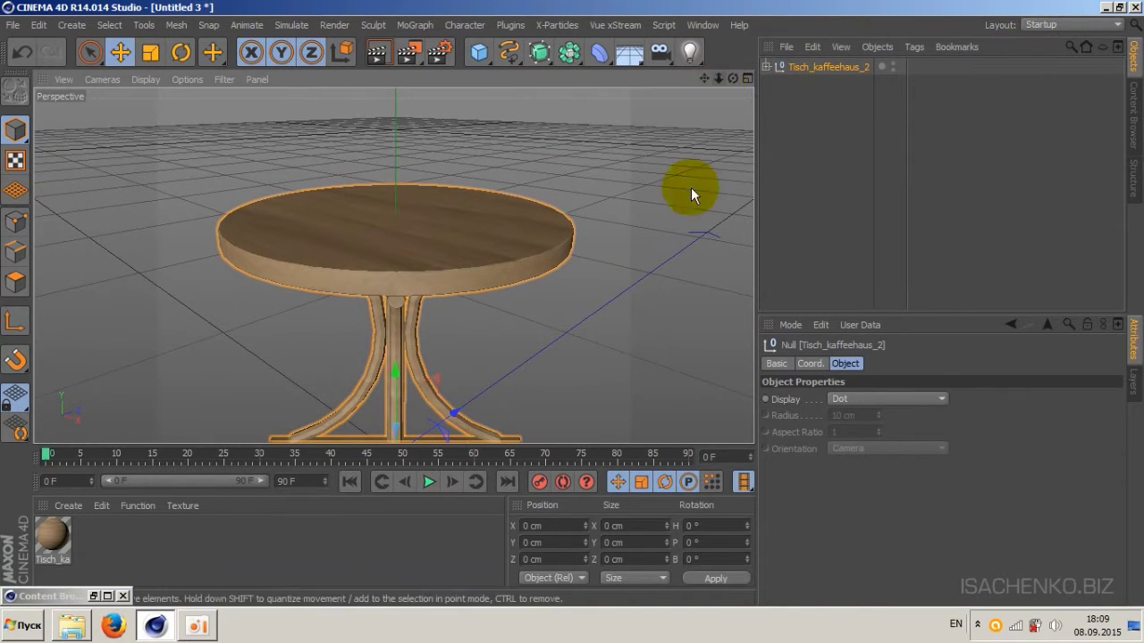
click(93, 596)
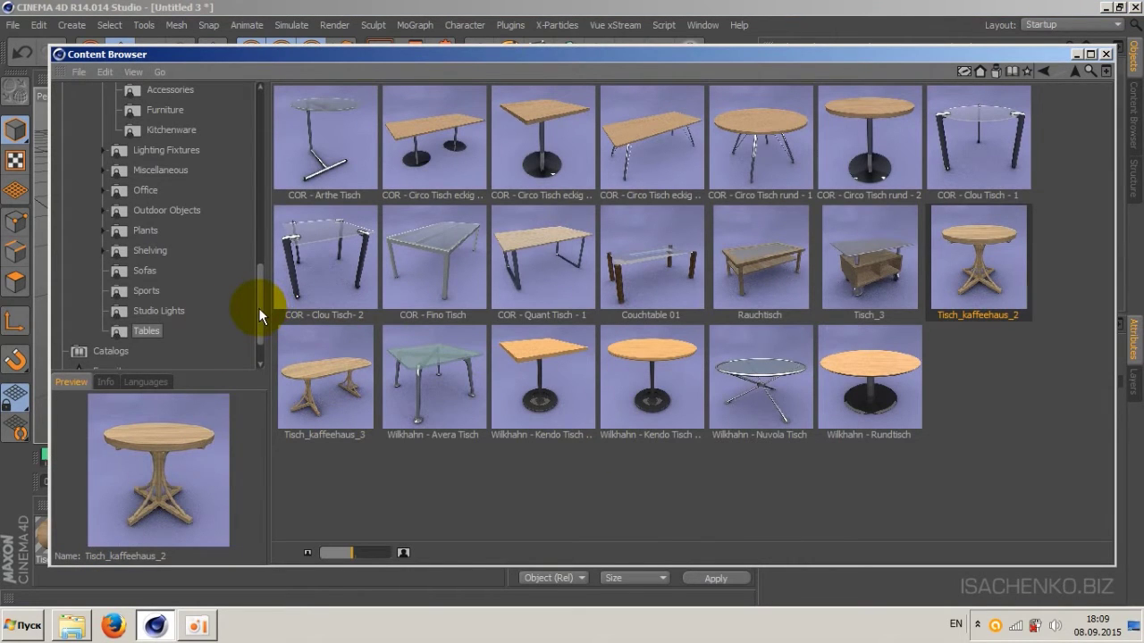
drag(259, 309, 259, 273)
click(163, 211)
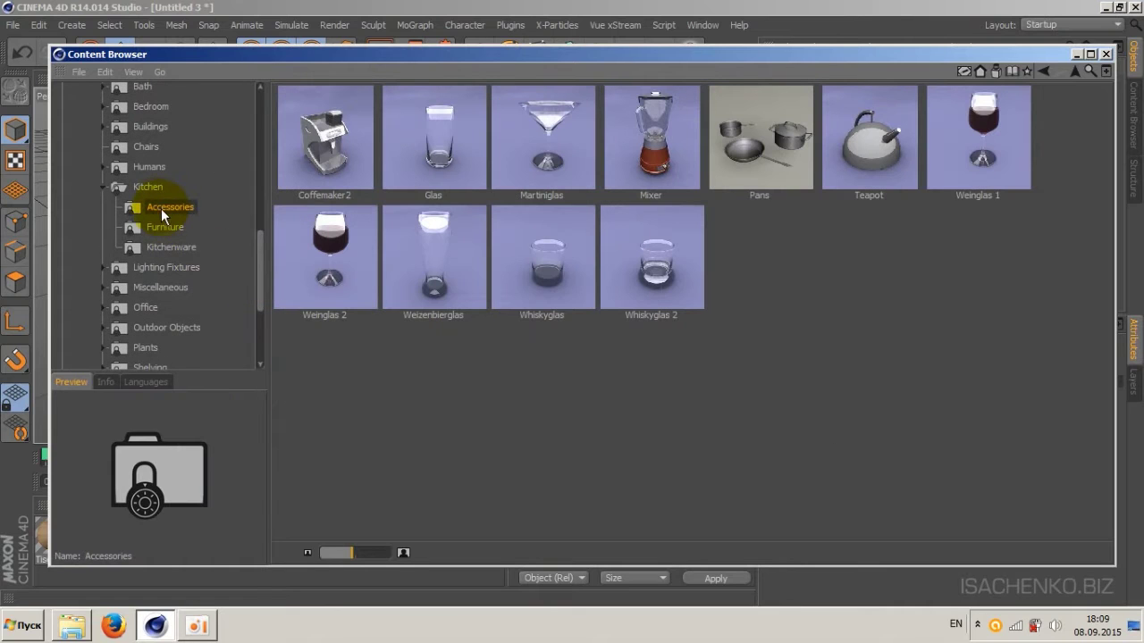
double_click(1008, 148)
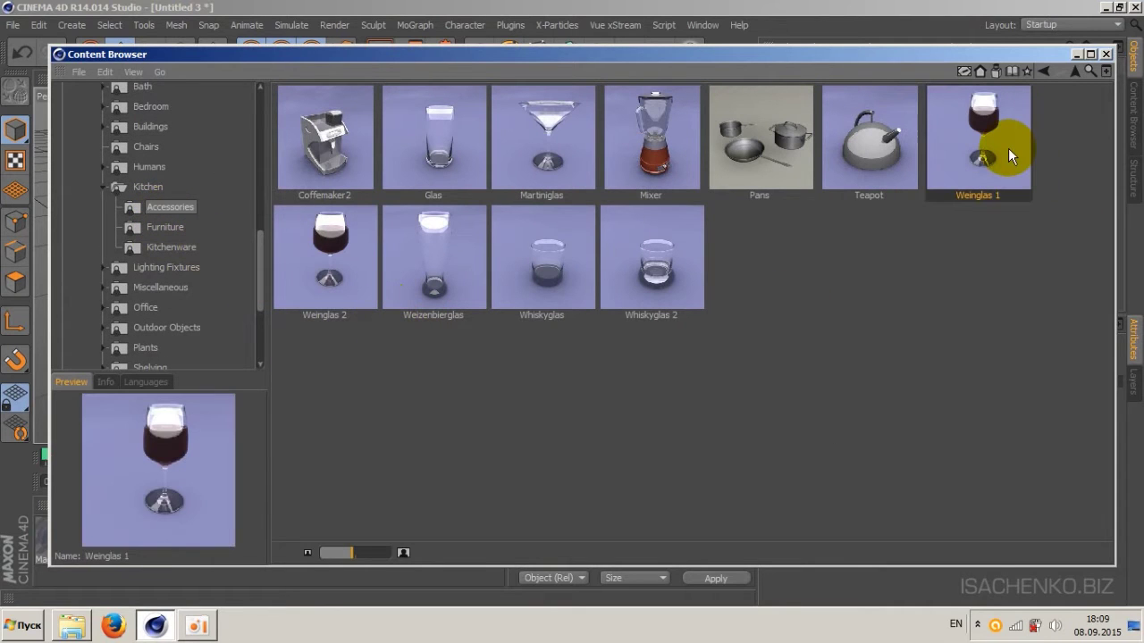
Raise Weinglas 1 onto the tabletop and Ctrl-drag a copy, Weinglas 1.1, beside it.
click(1076, 54)
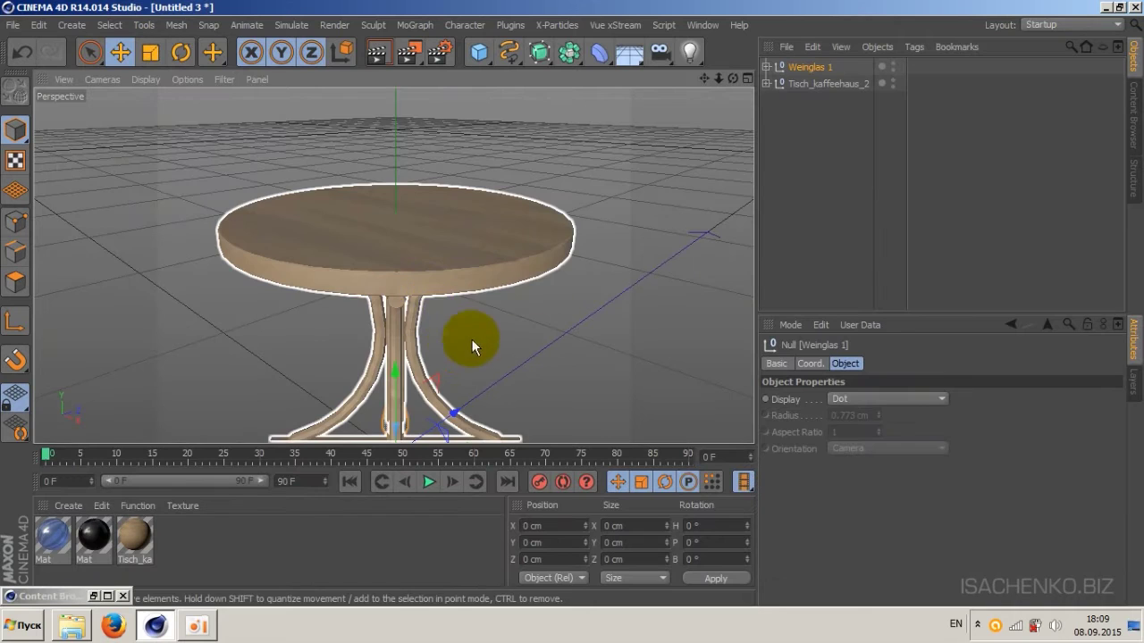
drag(395, 374, 395, 115)
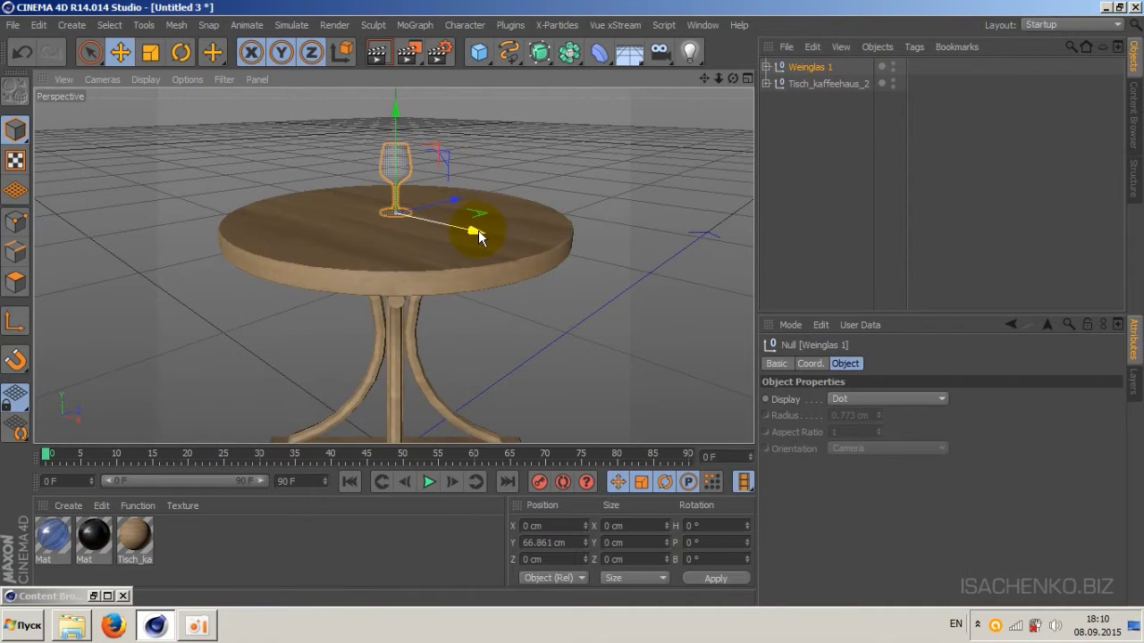
ctrl+drag(474, 232, 549, 248)
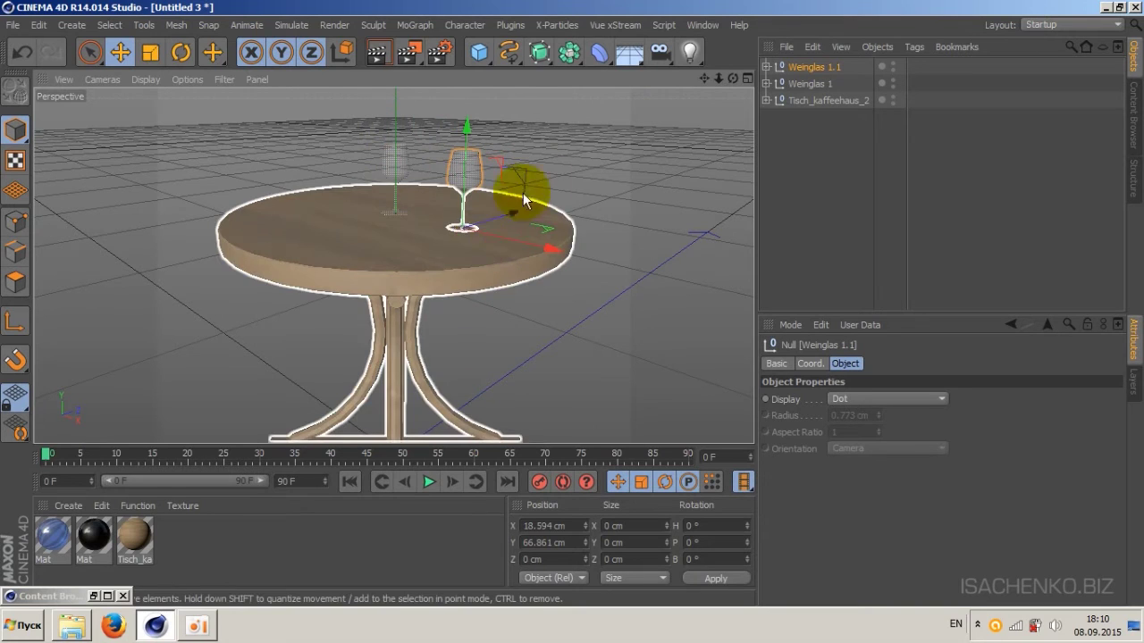
drag(721, 78, 751, 77)
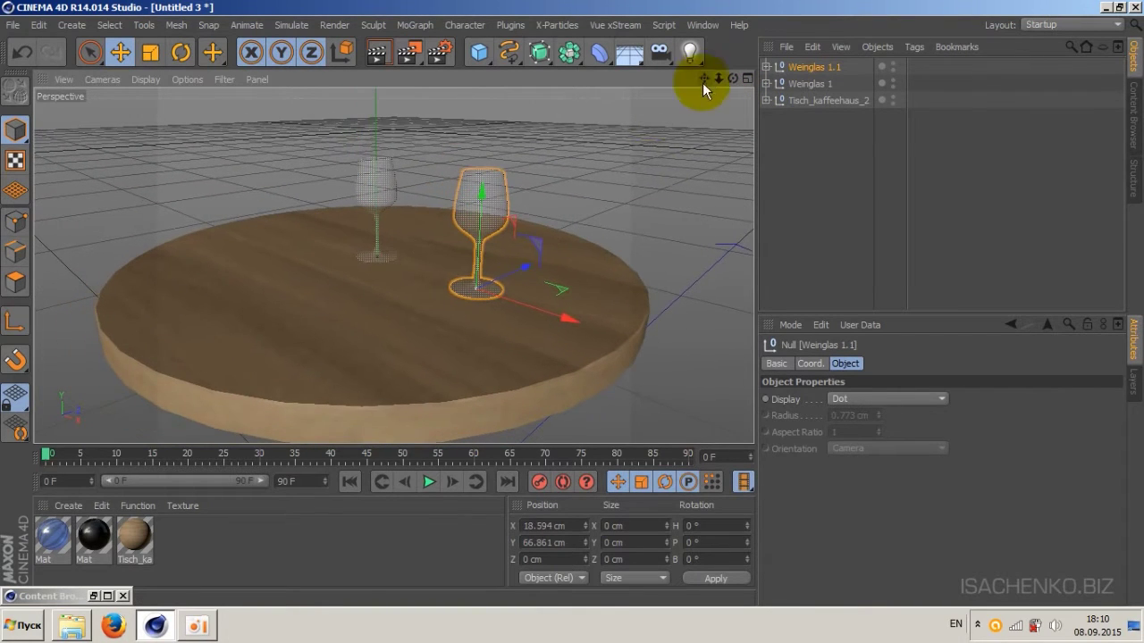
Add the Martiniglas model and lift it onto the tabletop toward the front left.
click(95, 595)
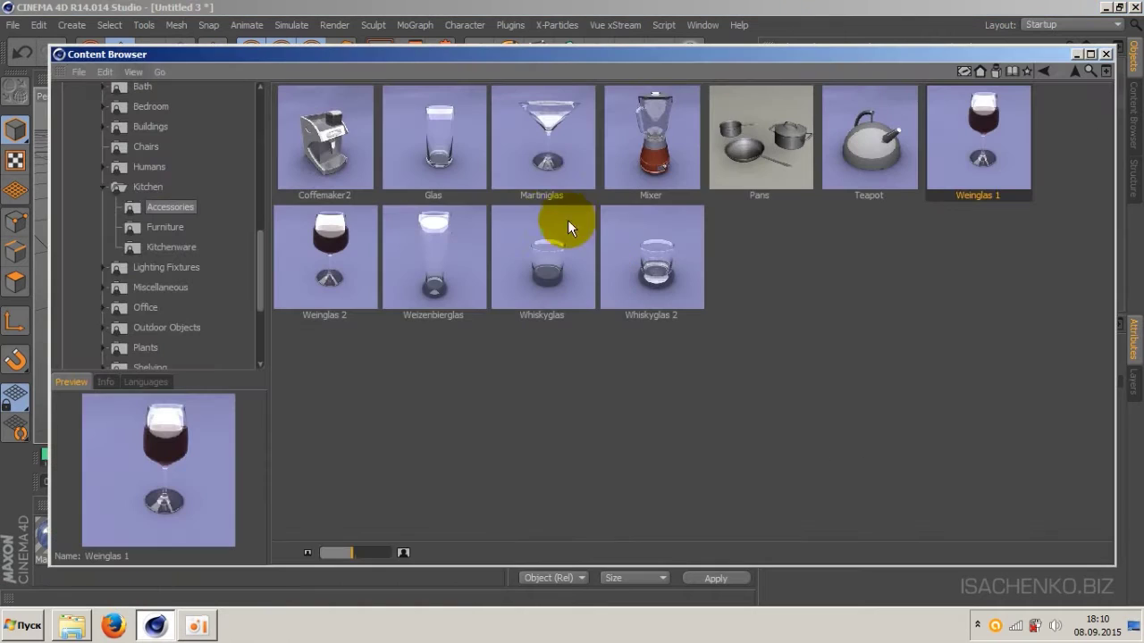
click(551, 148)
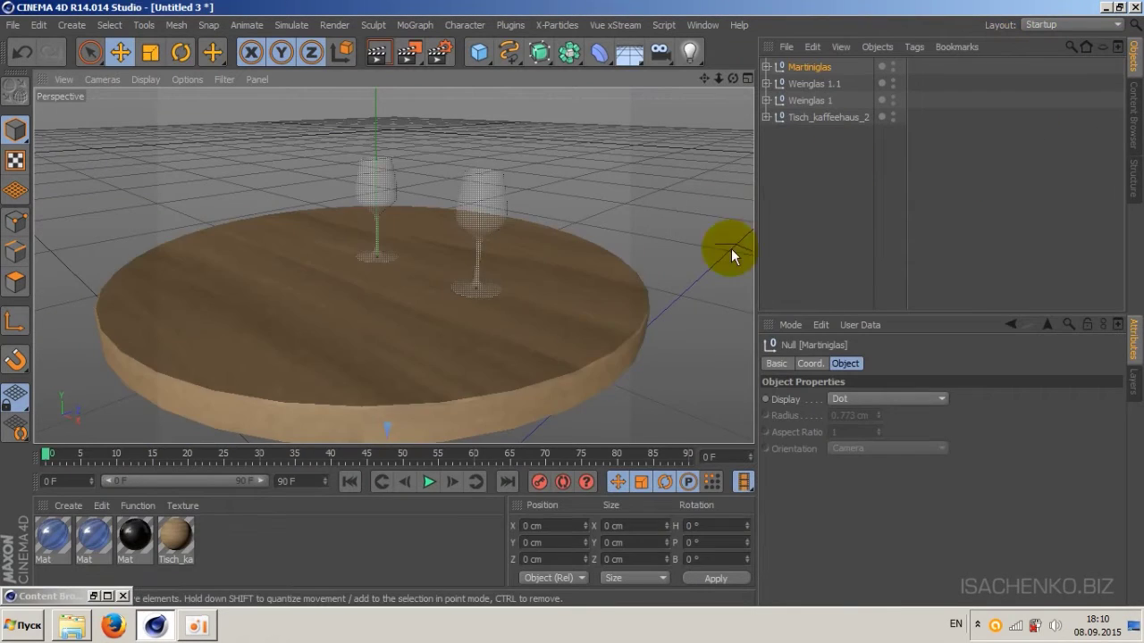
drag(719, 78, 711, 78)
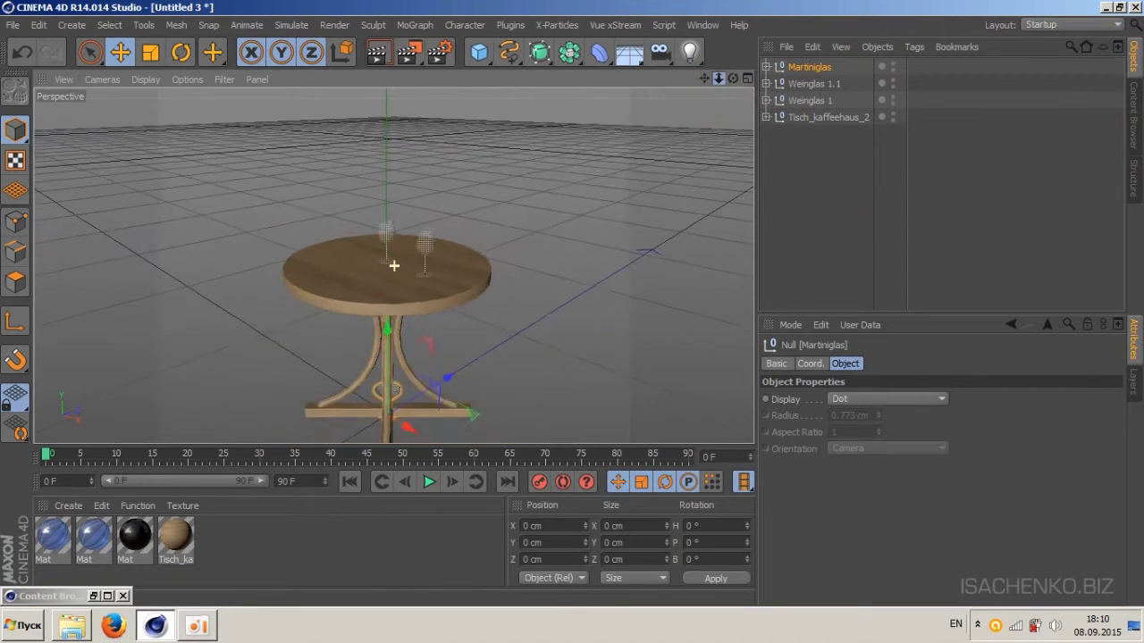
drag(390, 294, 364, 170)
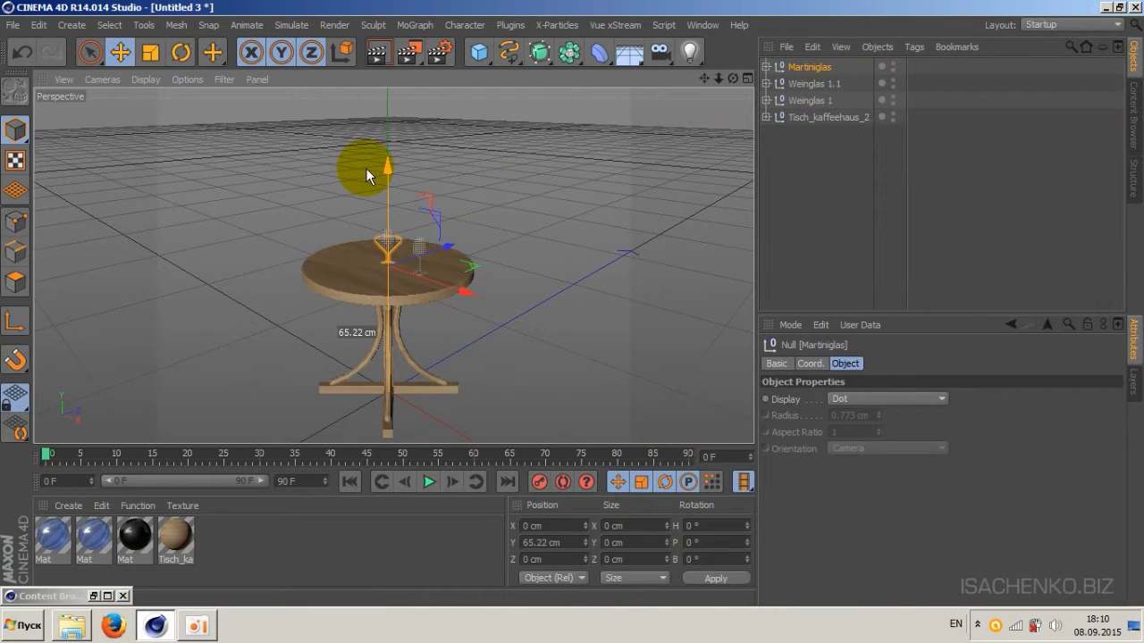
drag(364, 171, 366, 166)
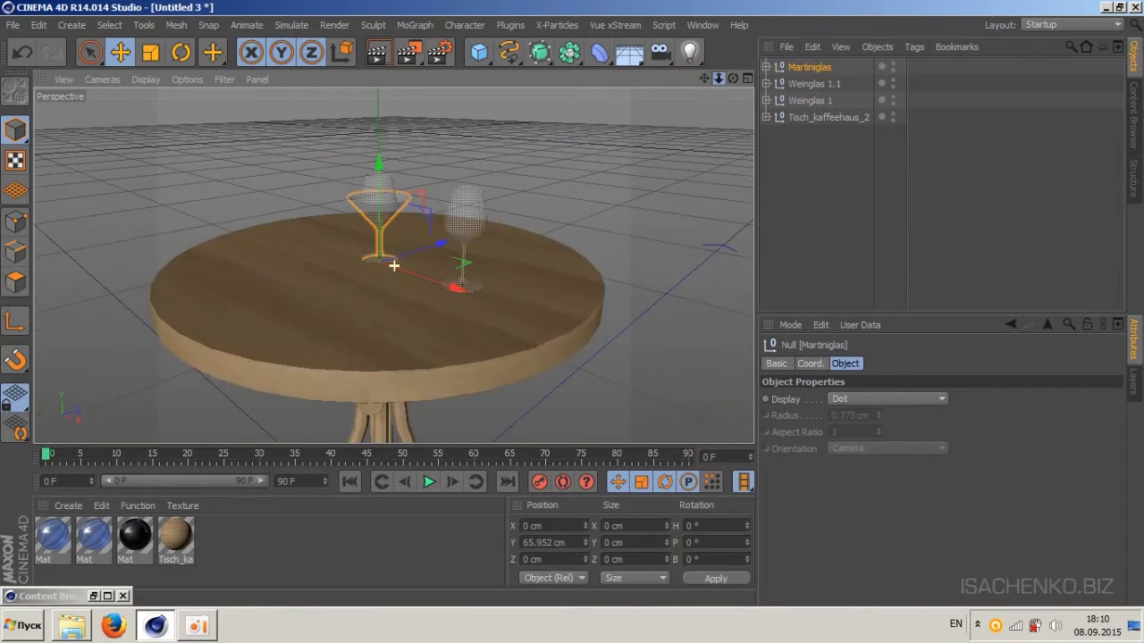
scroll(397, 262, up, 6)
drag(399, 262, 342, 275)
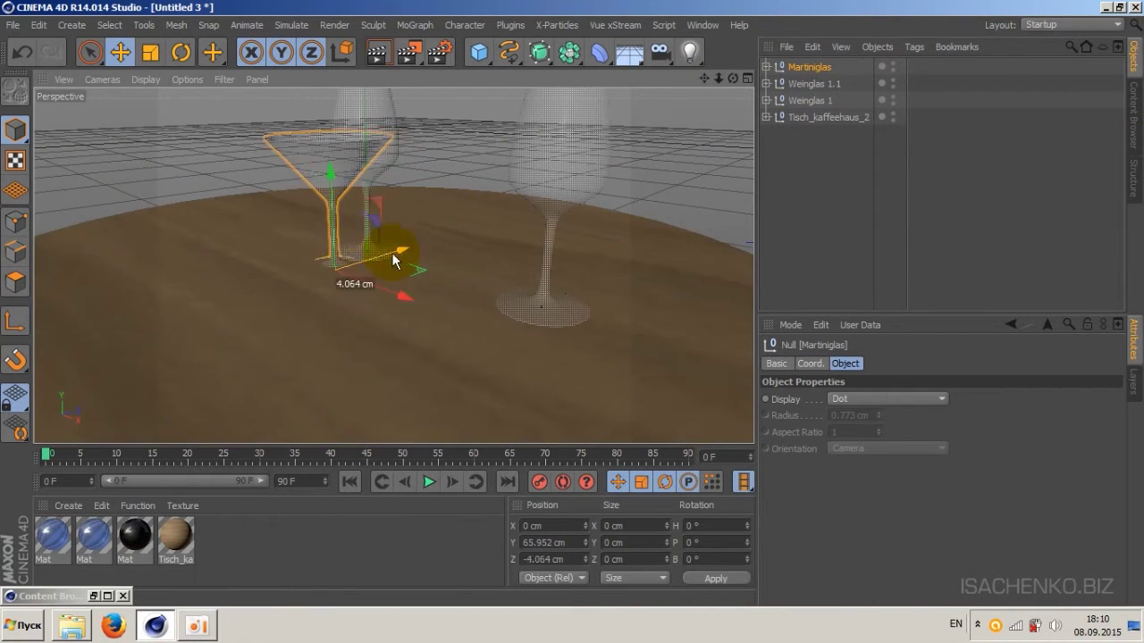
drag(260, 248, 259, 238)
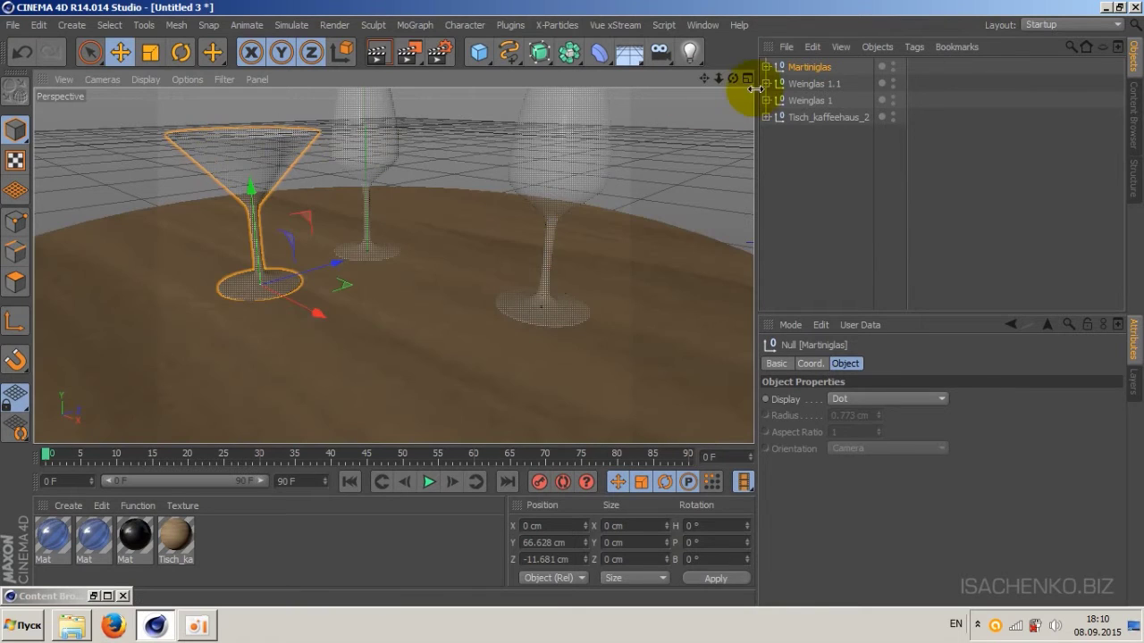
Lower Weinglas 1.1 and Weinglas 1 slightly so both sit on the tabletop.
mouse_move(734, 79)
mouse_down()
mouse_move(738, 44)
mouse_move(706, 108)
mouse_move(719, 76)
mouse_move(734, 81)
mouse_move(707, 139)
mouse_up()
click(808, 84)
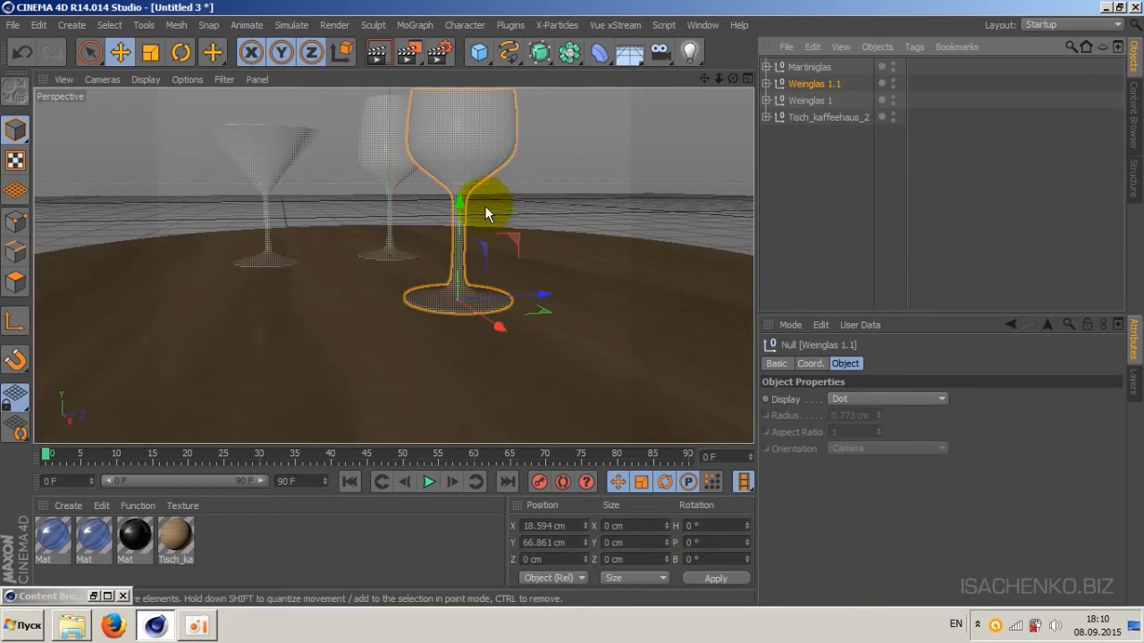
drag(458, 210, 460, 214)
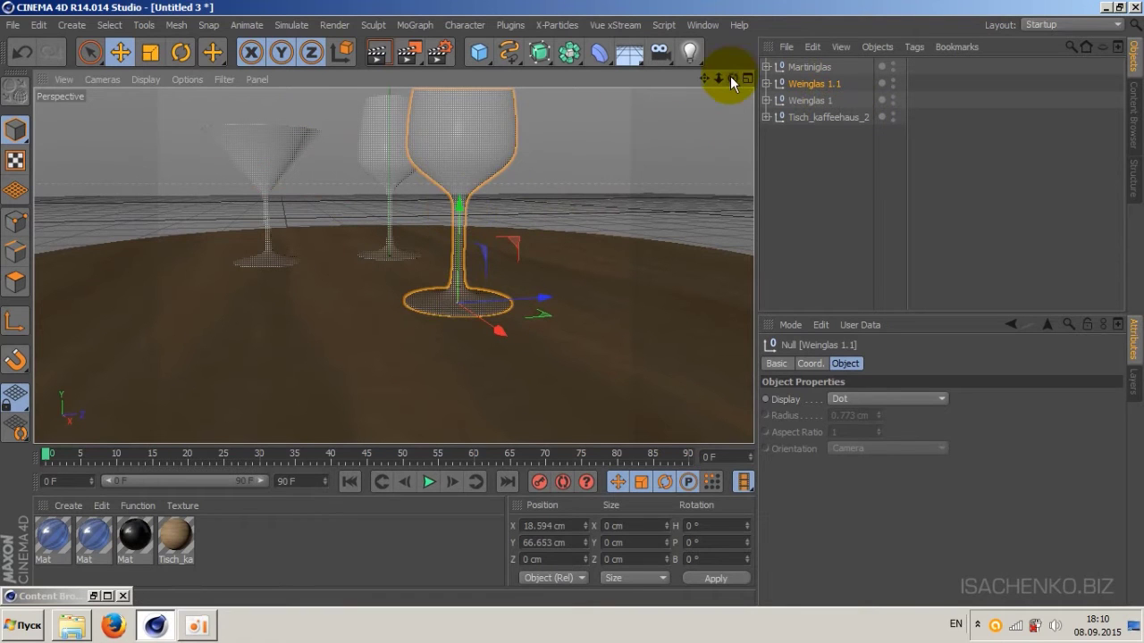
mouse_move(732, 79)
mouse_down()
mouse_move(394, 266)
mouse_move(420, 268)
mouse_up()
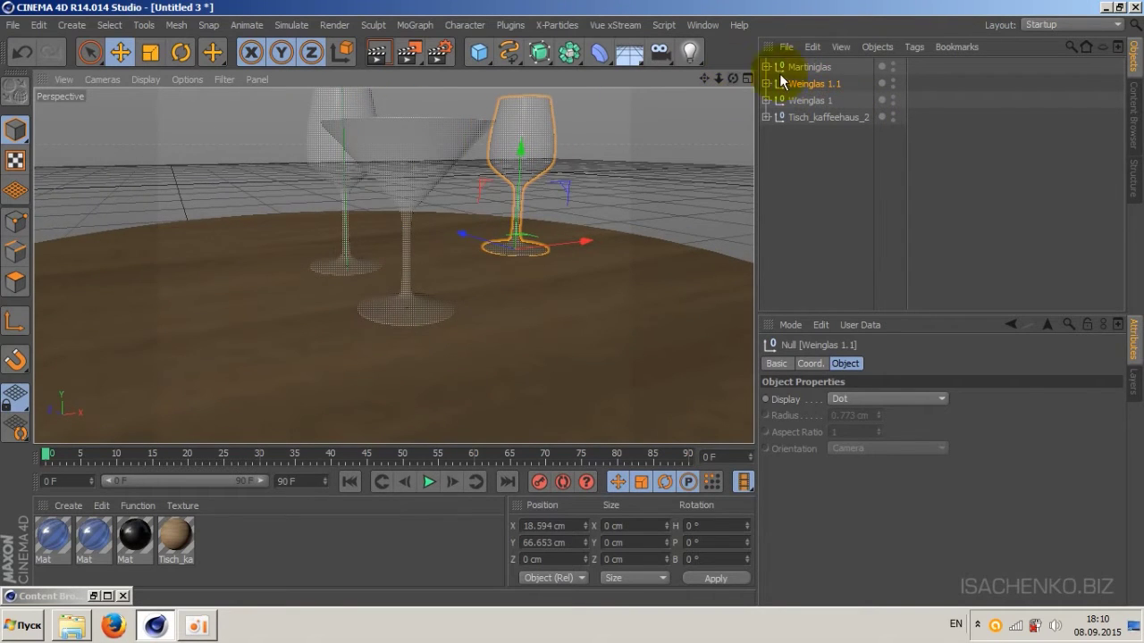
click(805, 96)
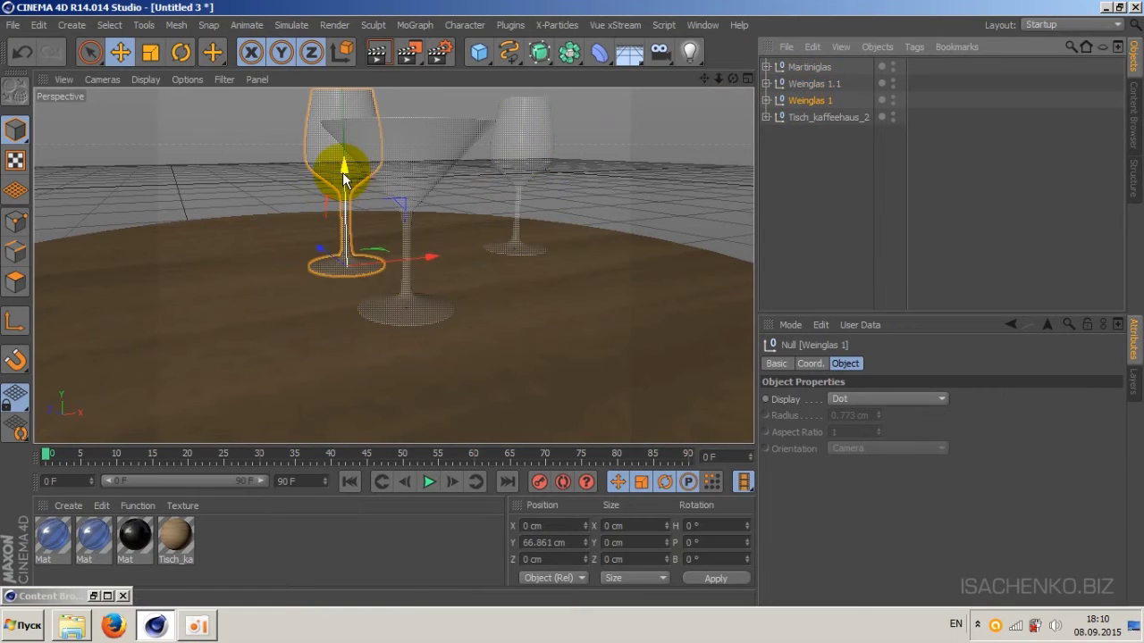
drag(342, 172, 343, 174)
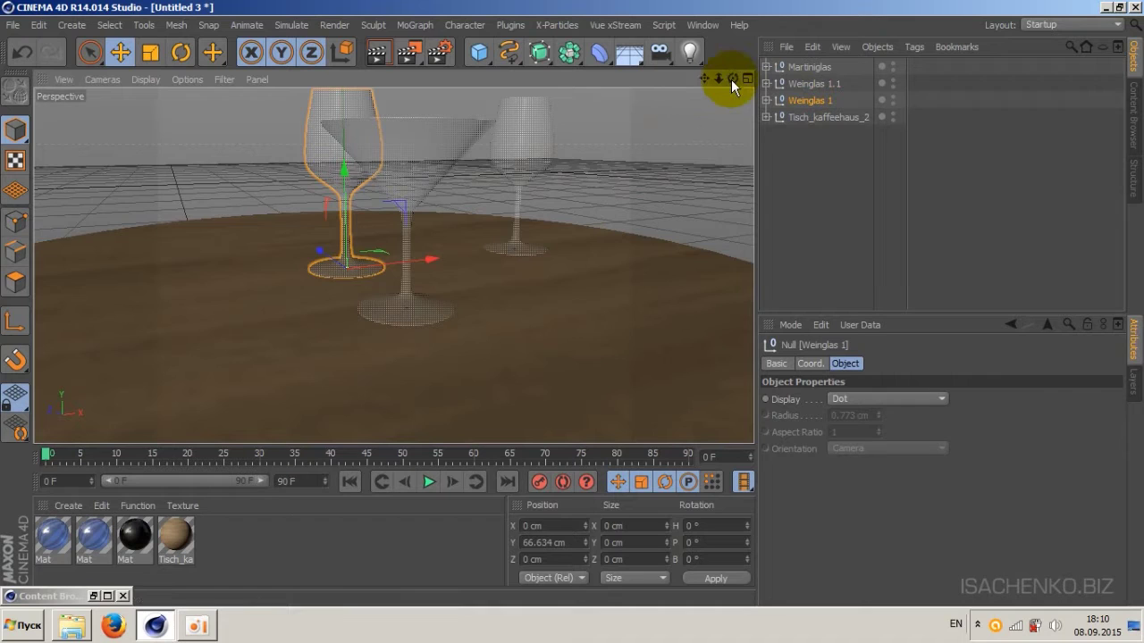
Slide the martini glass along X to 8.908 cm, between the wine glasses.
drag(732, 79, 735, 80)
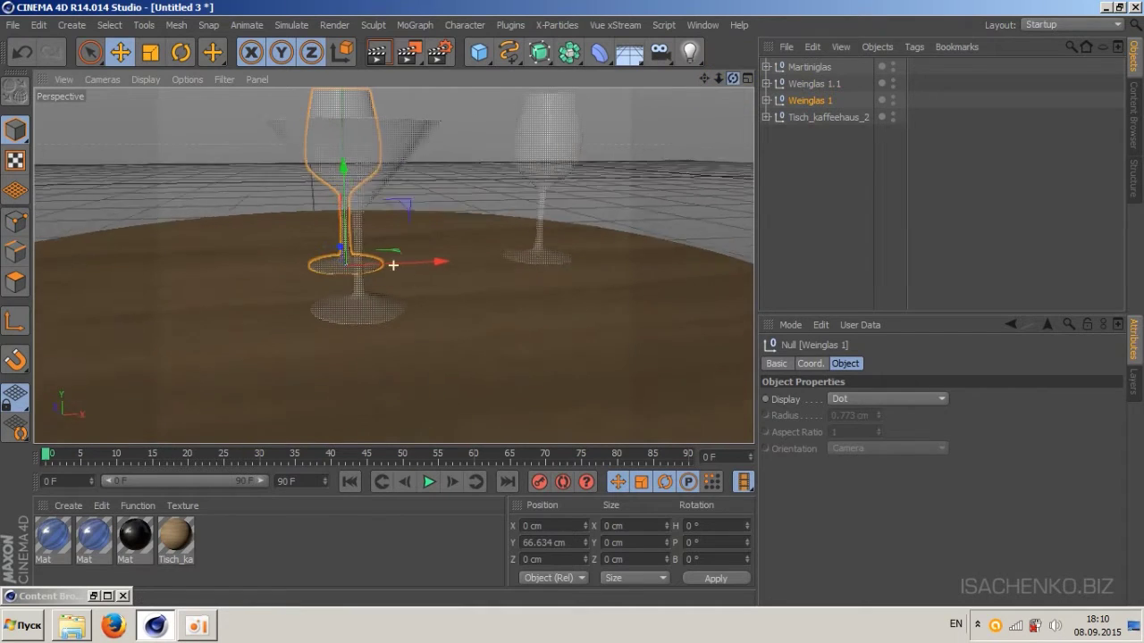
click(809, 67)
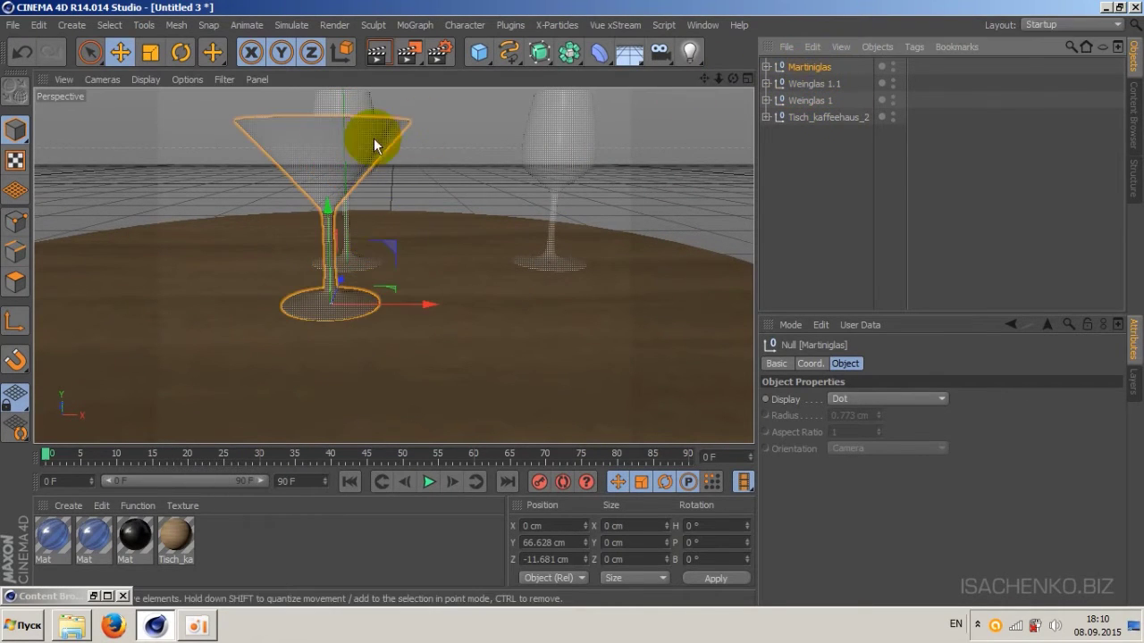
mouse_move(416, 306)
mouse_down()
mouse_move(533, 307)
mouse_move(550, 297)
mouse_up()
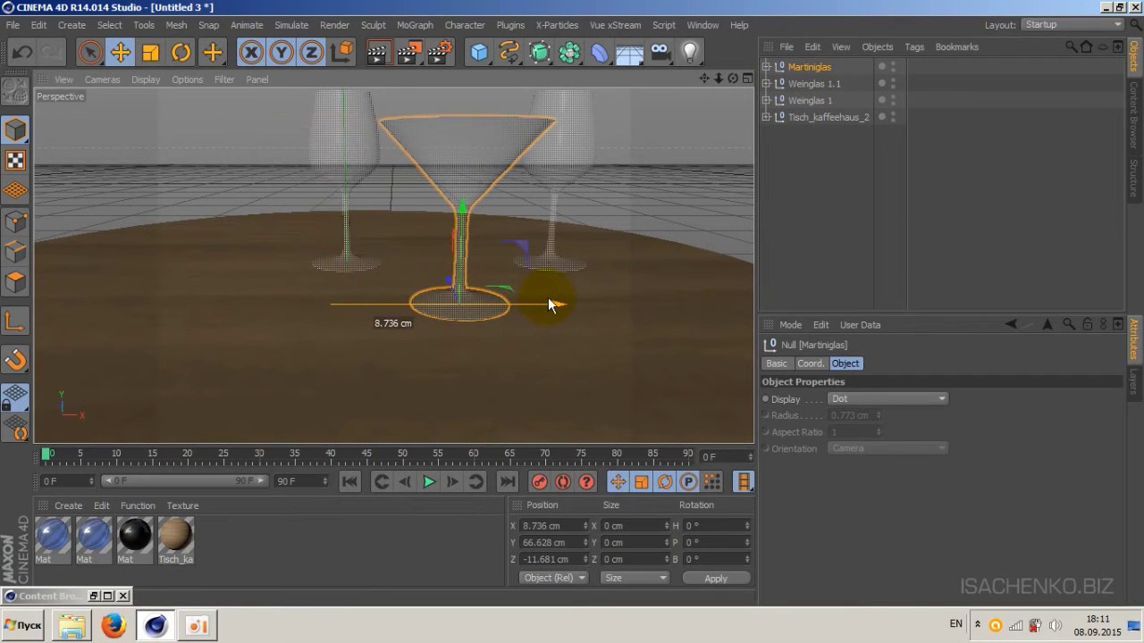
mouse_move(705, 79)
mouse_down()
mouse_move(731, 74)
mouse_move(704, 77)
mouse_up()
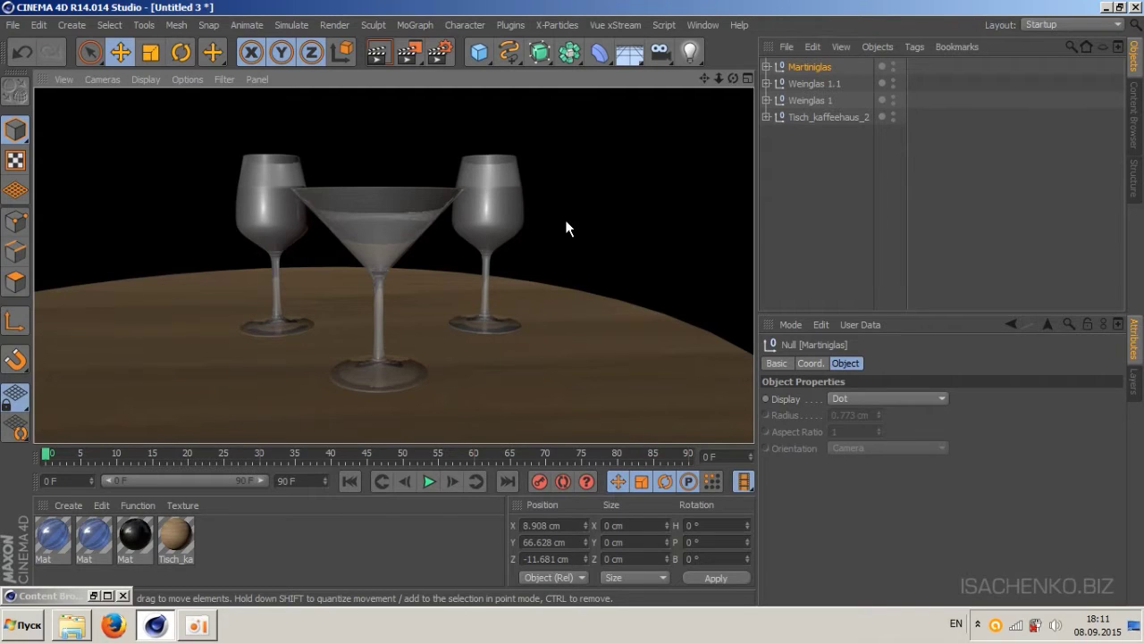
Clear the render preview by selecting the glasses and then the café table.
click(463, 278)
click(271, 215)
click(498, 272)
click(492, 295)
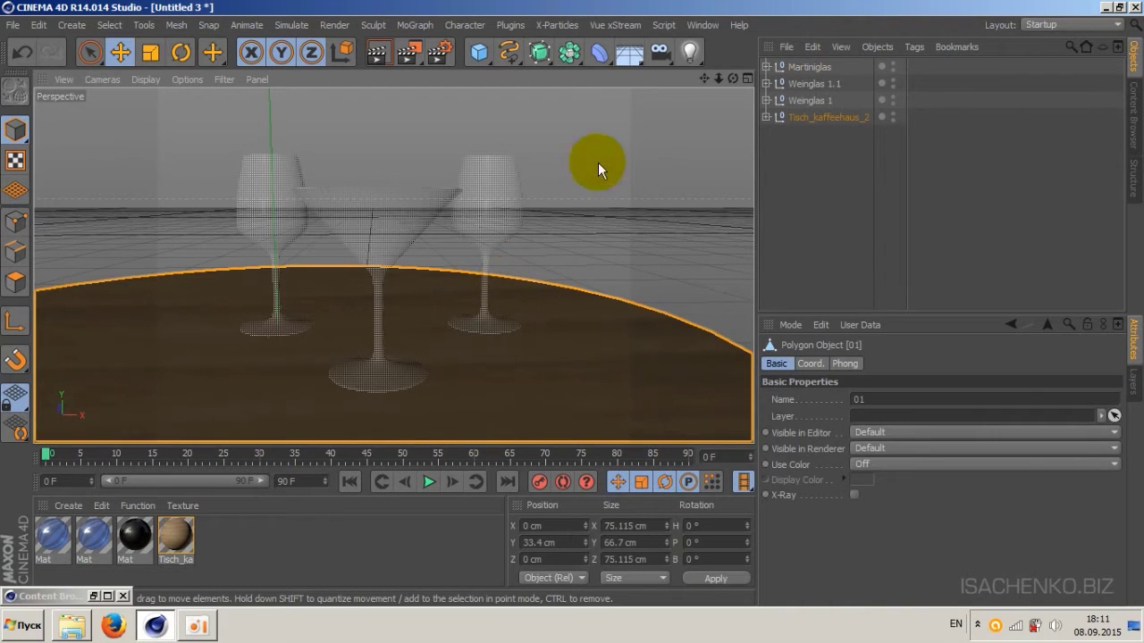
click(689, 53)
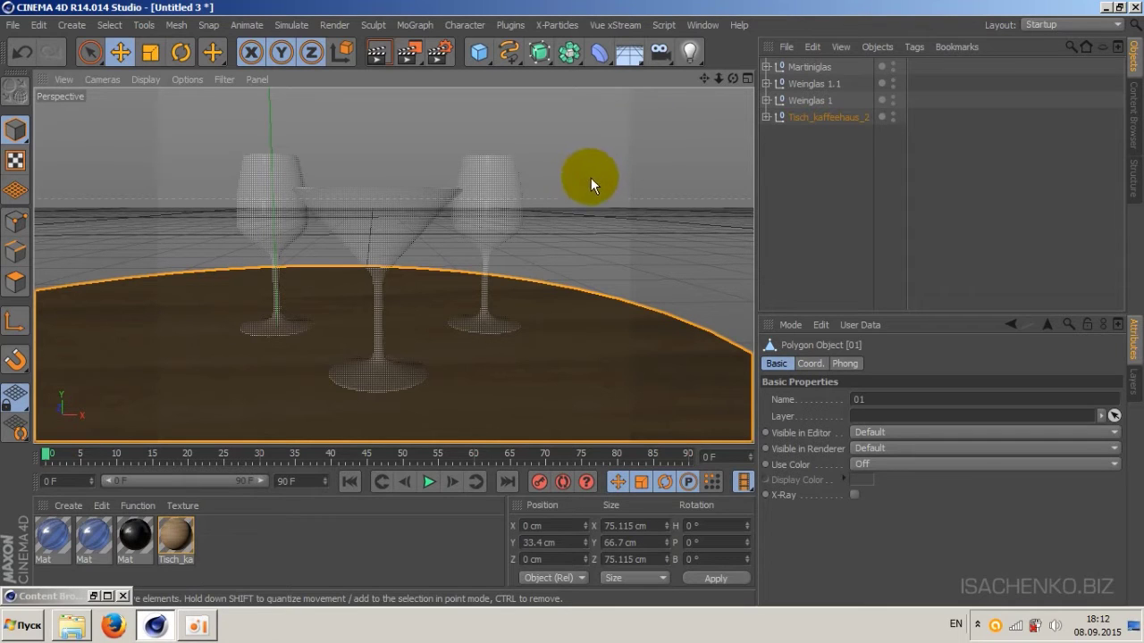
Create material Mat.1 with Color and Specular disabled and Luminance enabled.
click(70, 508)
click(106, 362)
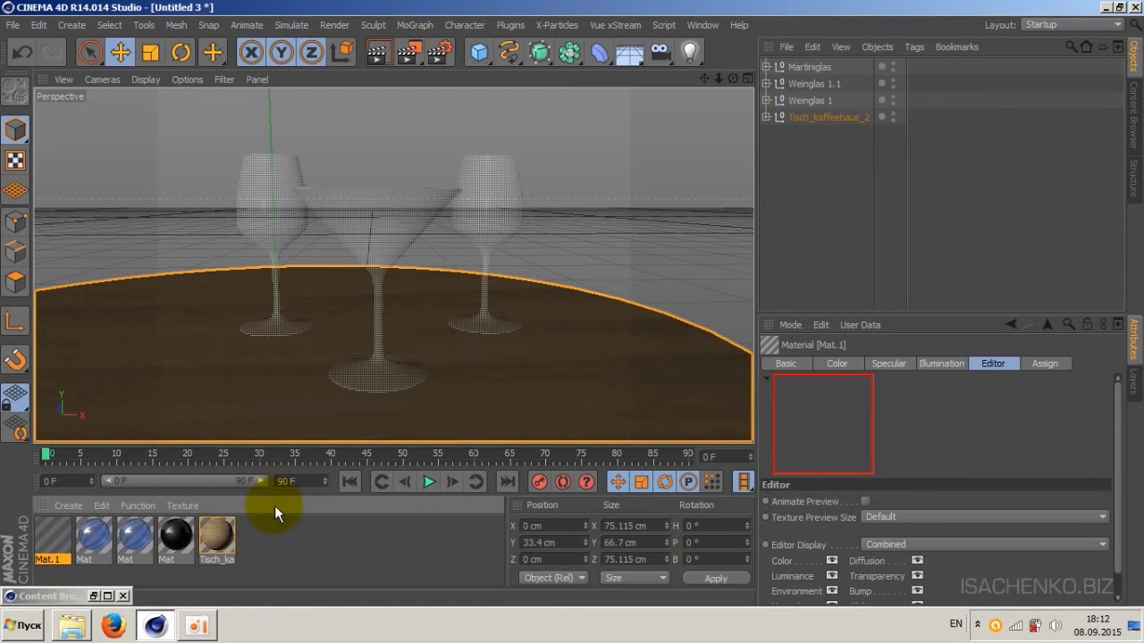
double_click(50, 539)
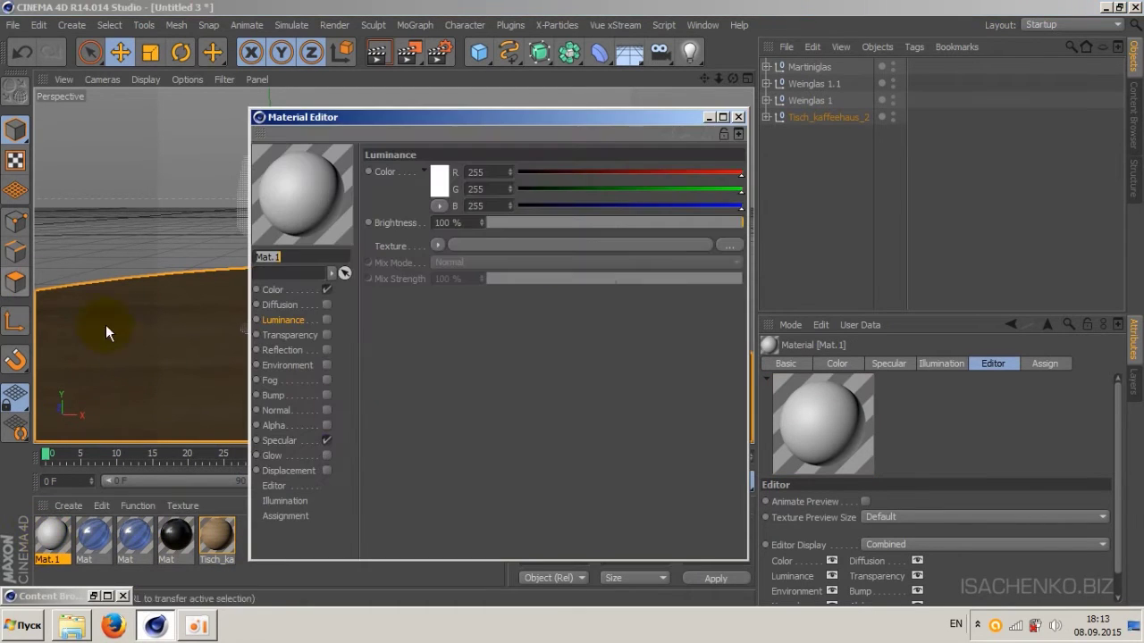
click(326, 289)
click(326, 441)
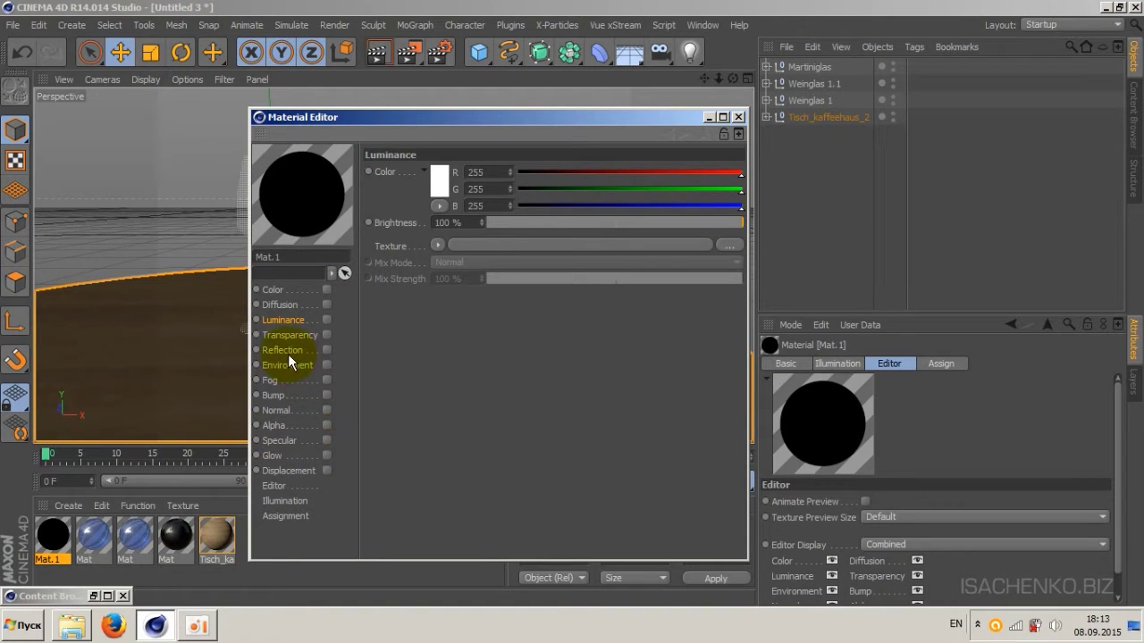
click(327, 319)
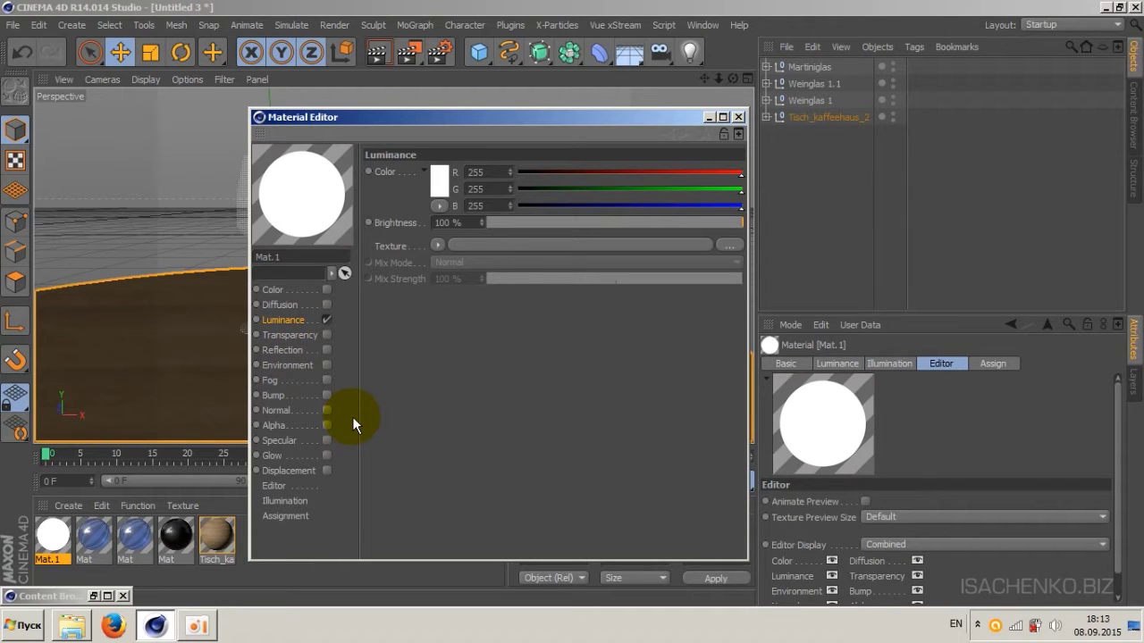
click(437, 245)
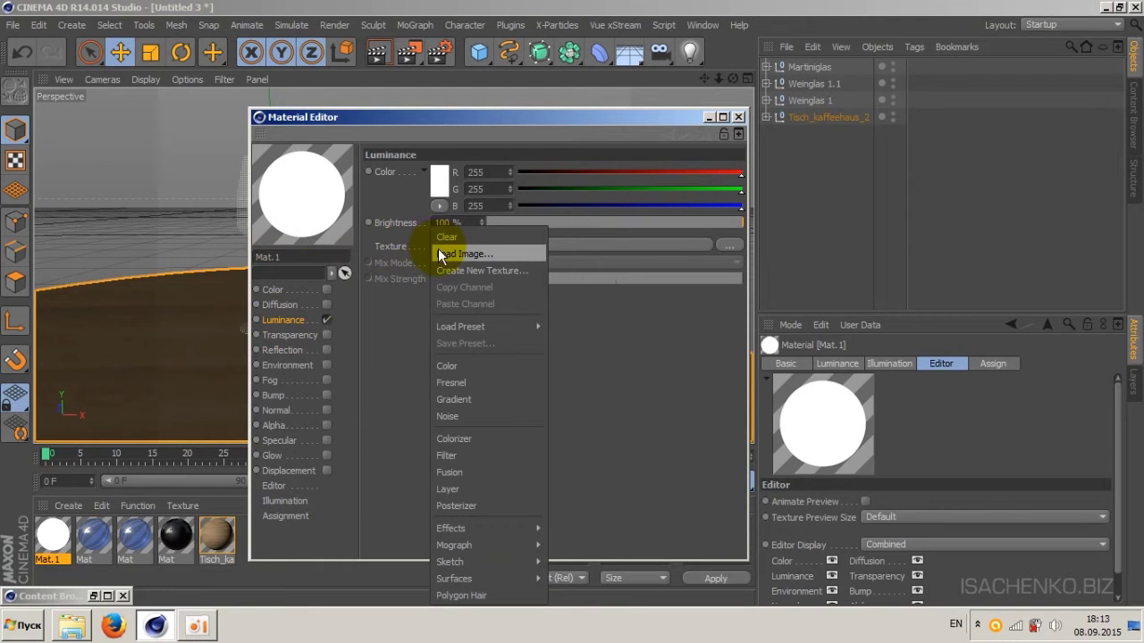
Load canada_montreal_home_pierre_kitchen-3K EXR as Mat.1's luminance texture, copying it to the project.
click(445, 253)
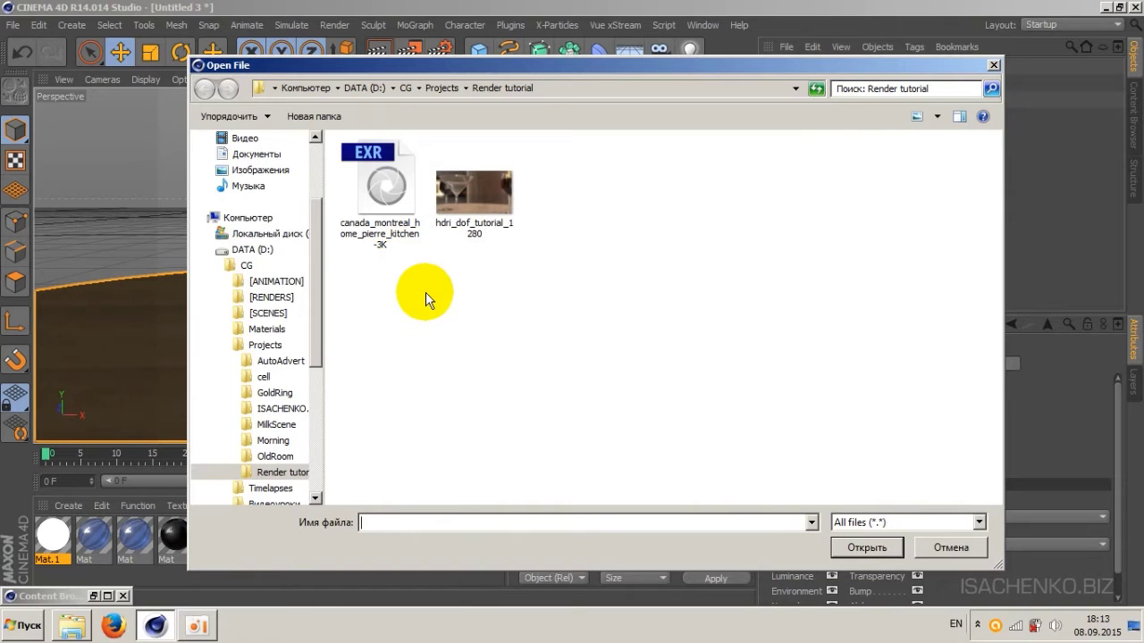
click(382, 190)
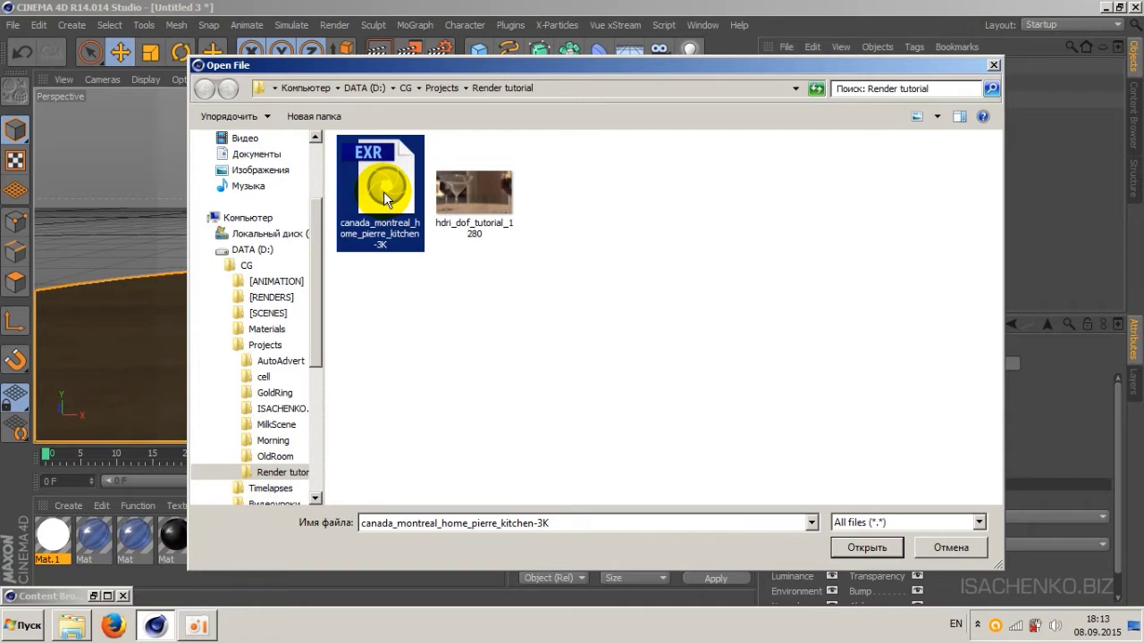
click(875, 556)
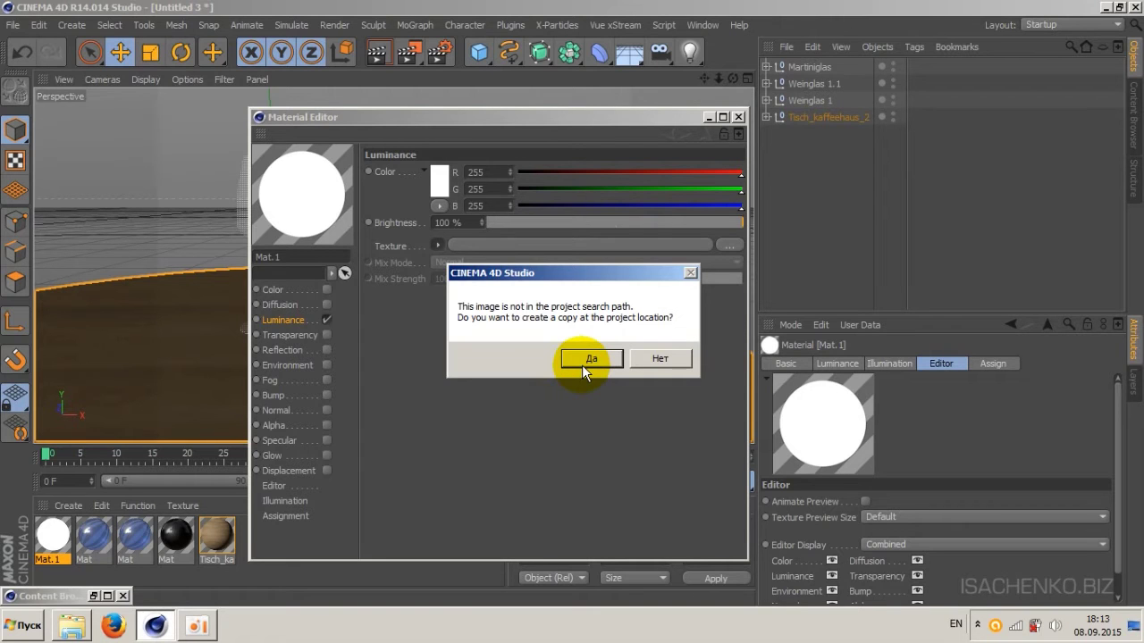
click(684, 358)
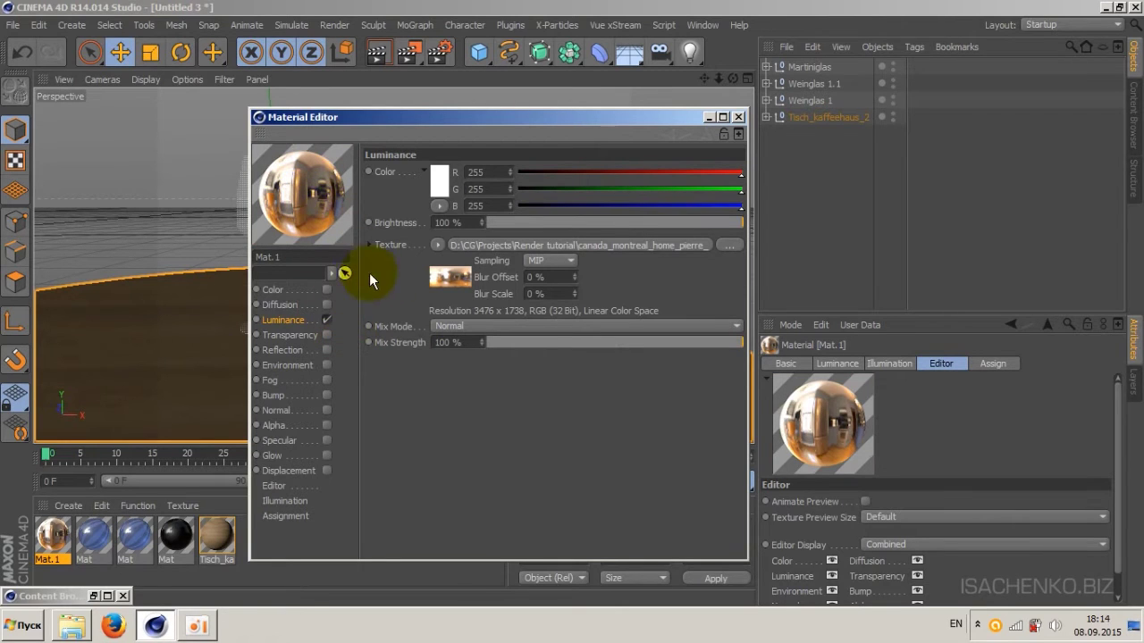
click(738, 118)
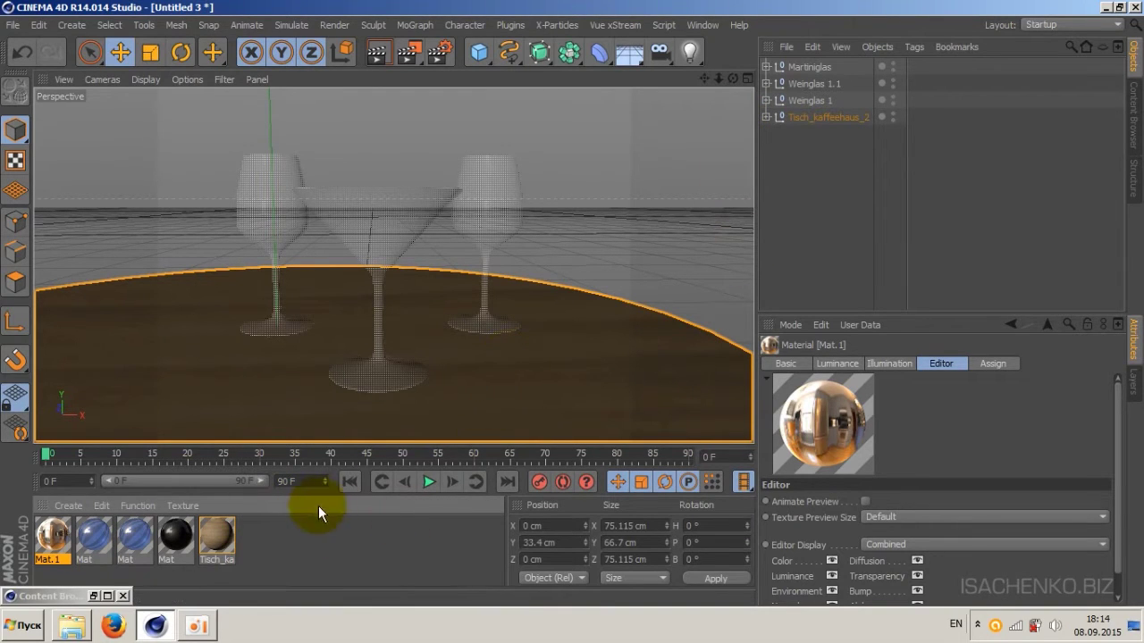
drag(477, 404, 529, 276)
drag(544, 189, 543, 192)
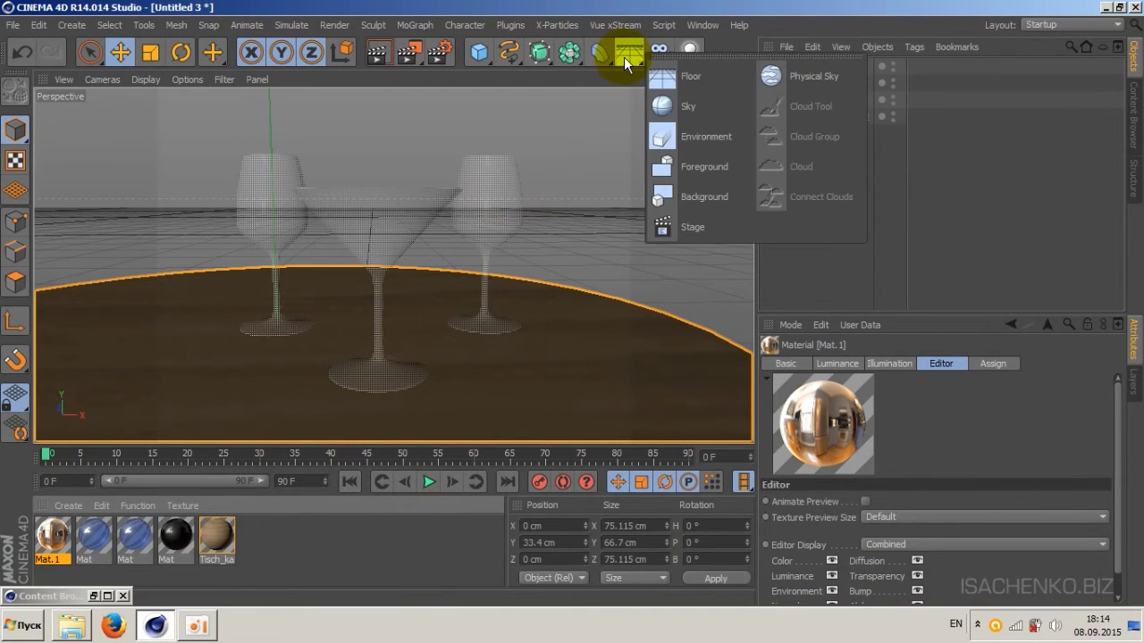
Add a Sky object and apply Mat.1 to it with spherical projection.
drag(623, 56, 672, 109)
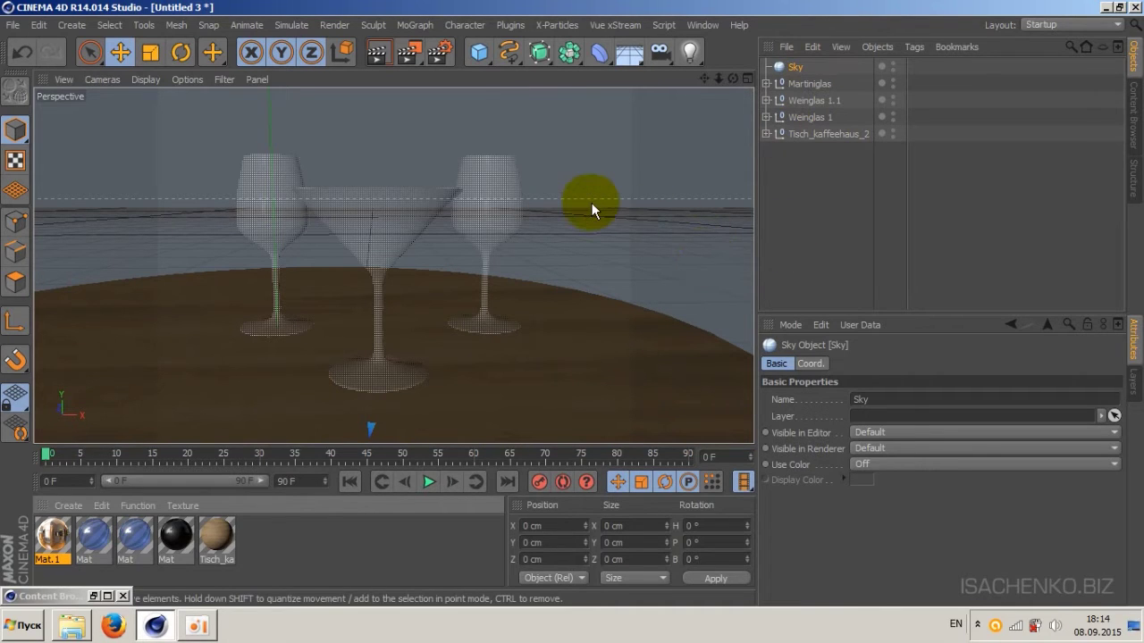
click(787, 72)
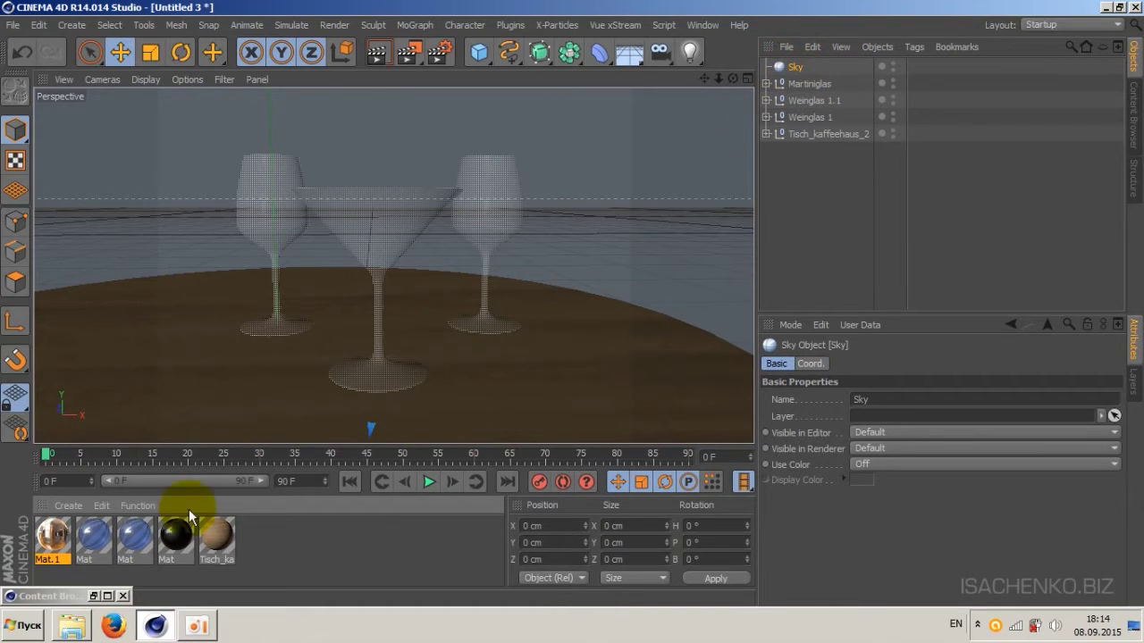
mouse_move(42, 547)
mouse_down()
mouse_move(809, 86)
mouse_move(793, 66)
mouse_up()
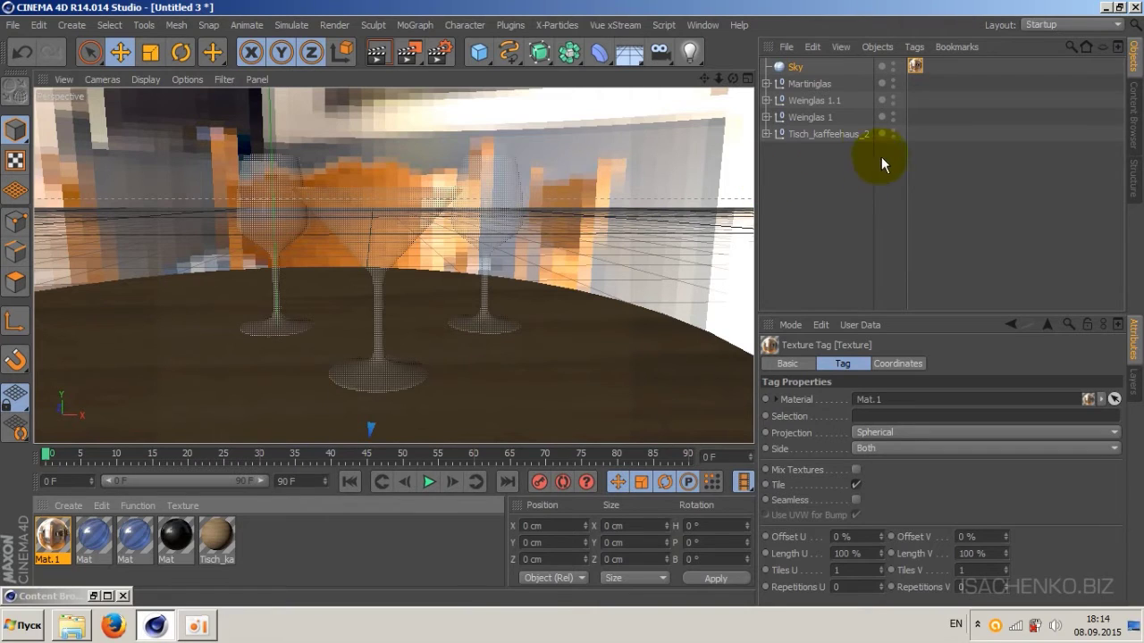
click(376, 55)
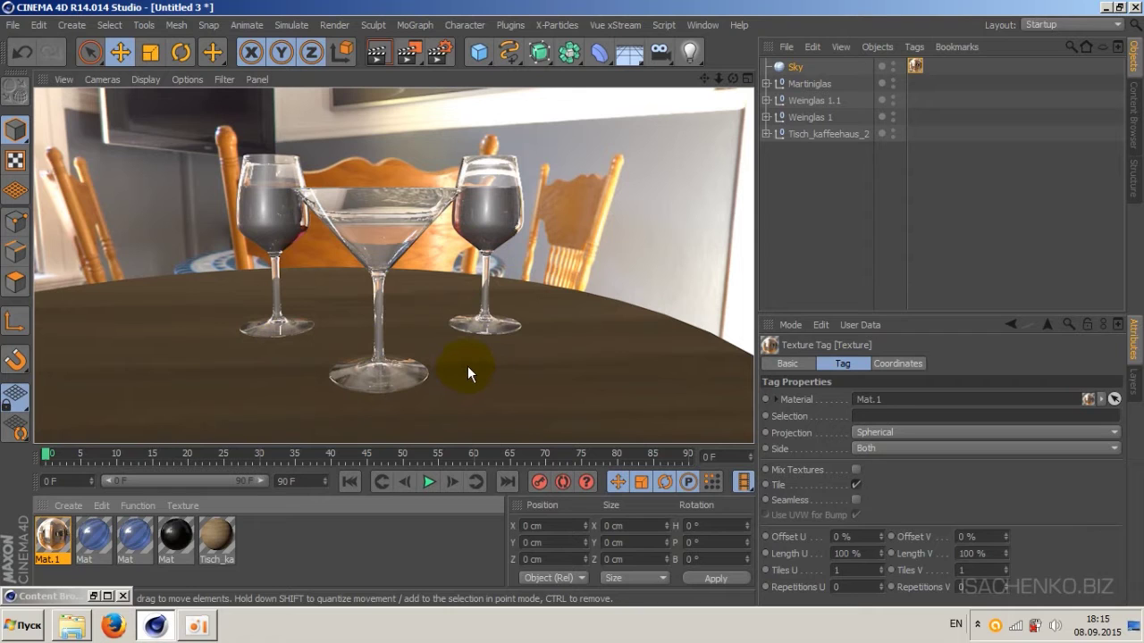
click(916, 65)
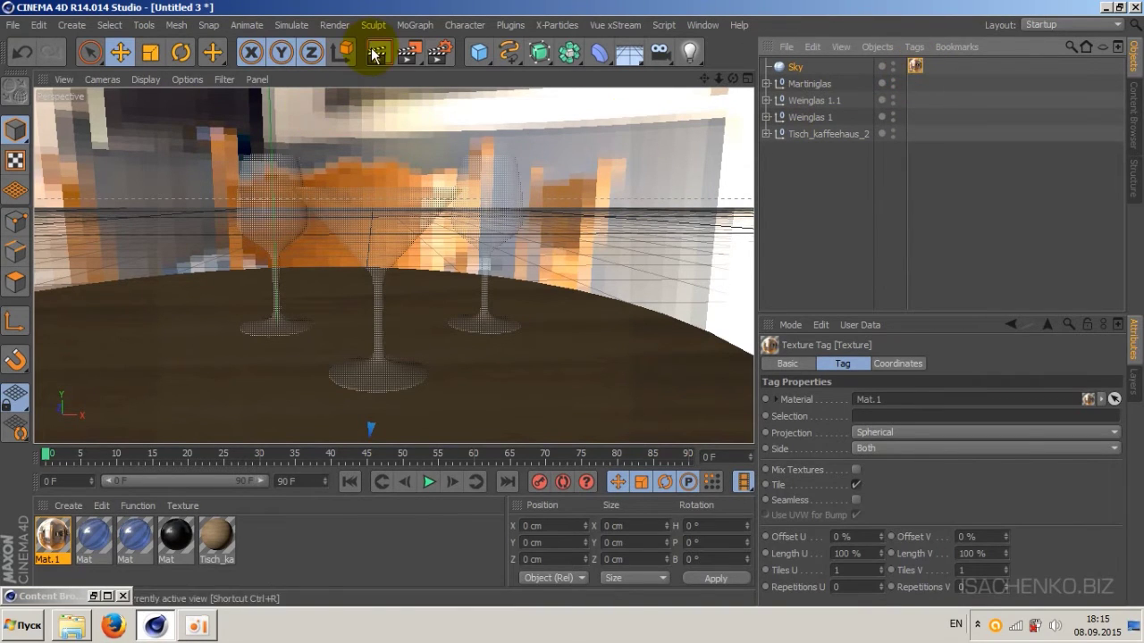
key(ctrl+r)
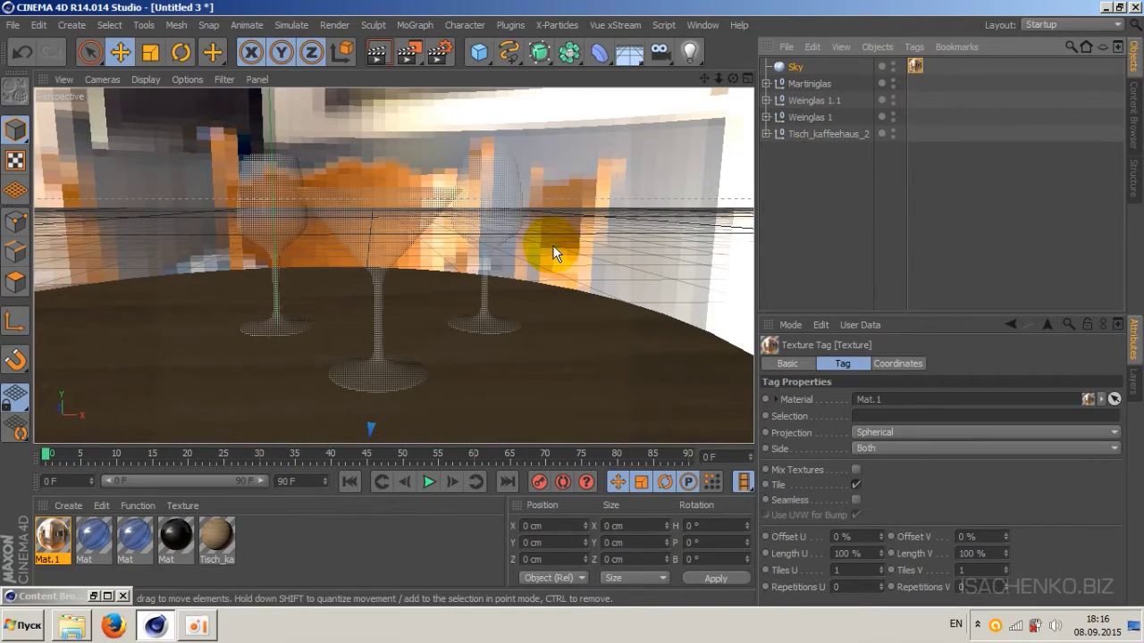
Set Mat.1's Editor Texture Preview Size to 2048x2048.
double_click(914, 66)
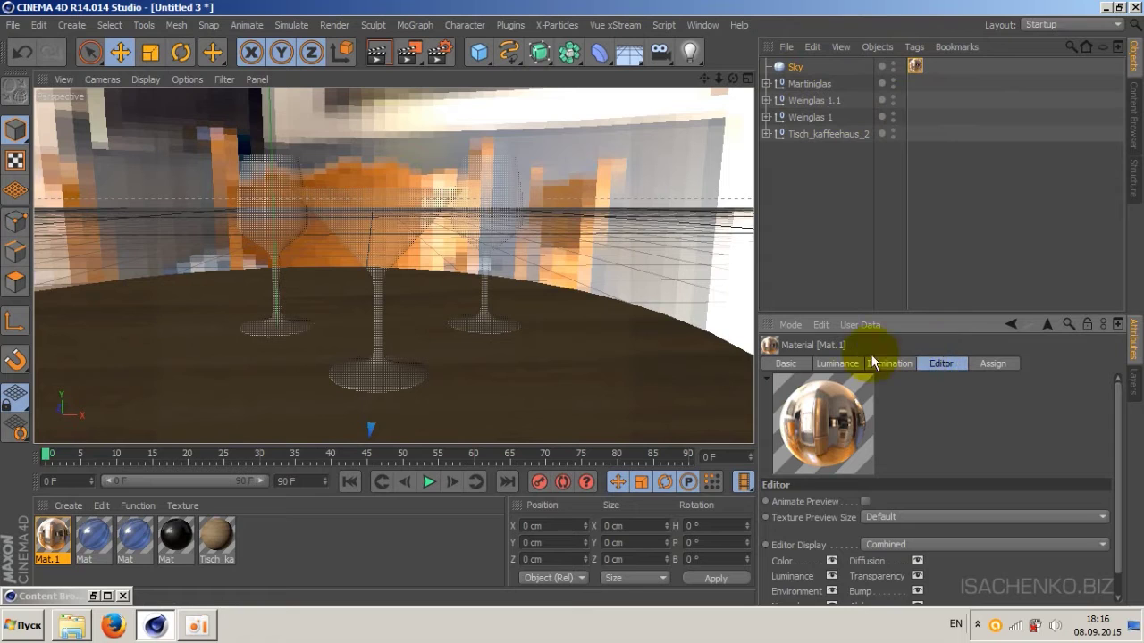
click(785, 362)
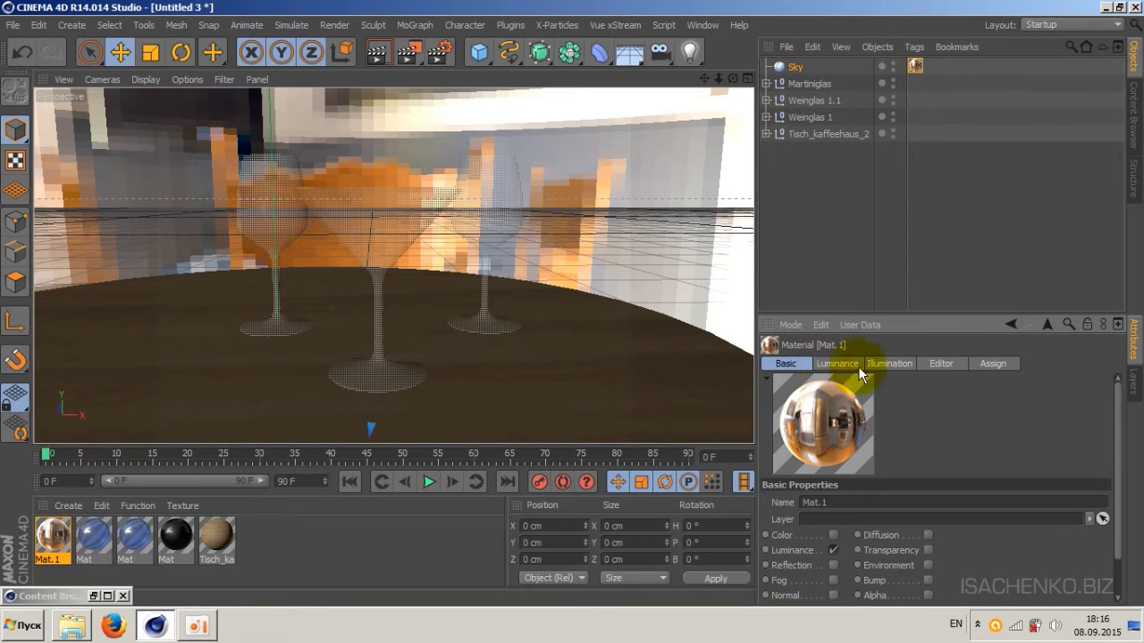
click(949, 364)
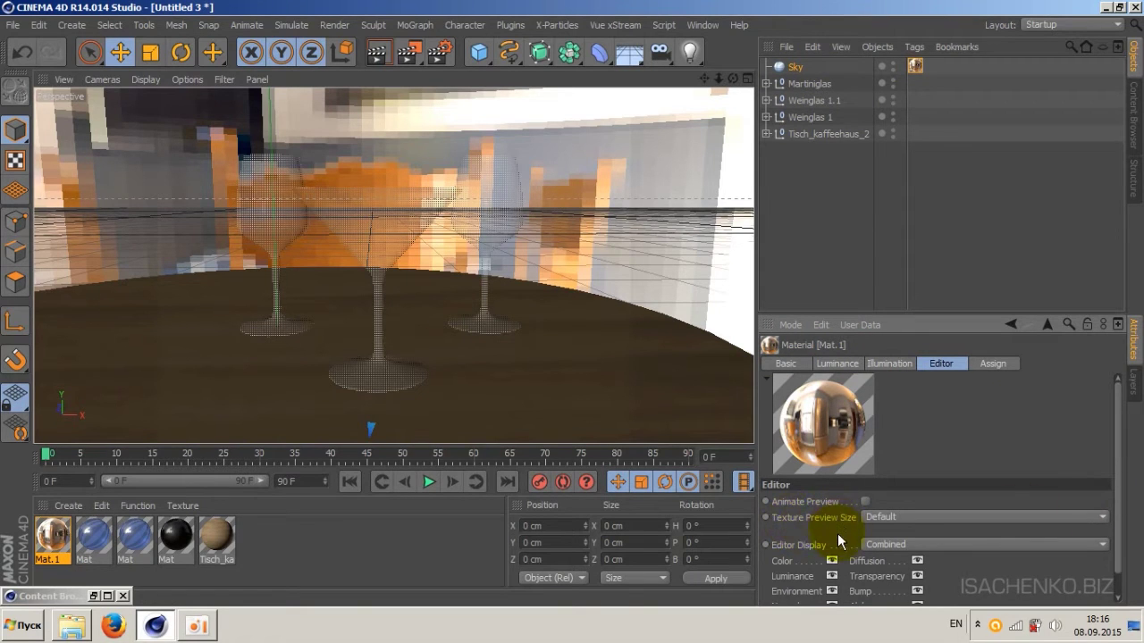
click(1018, 519)
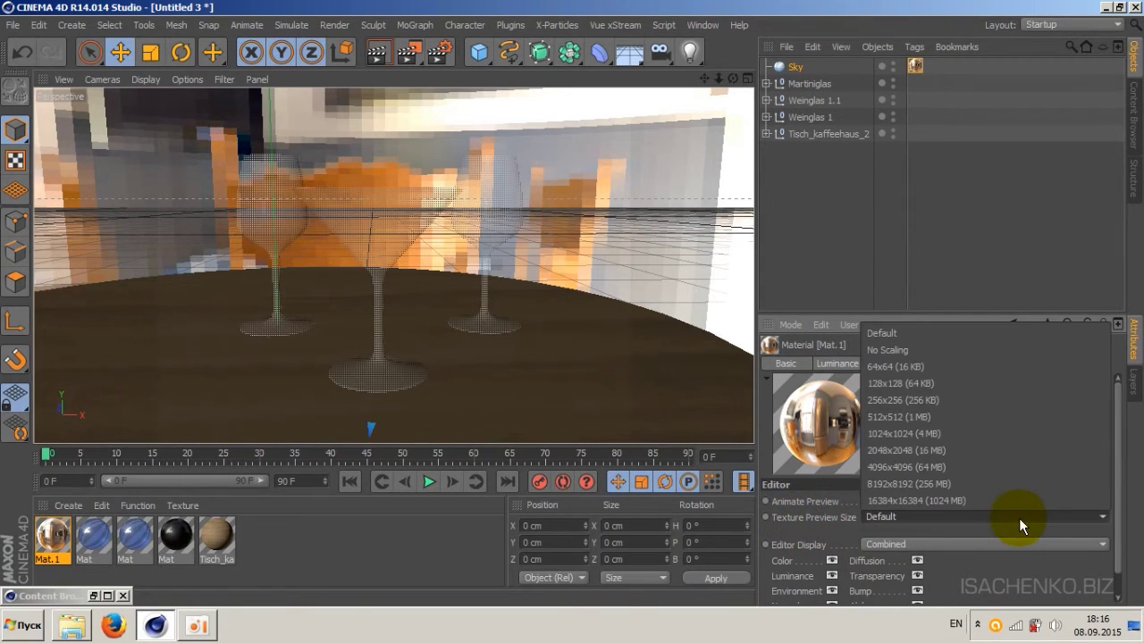
click(945, 449)
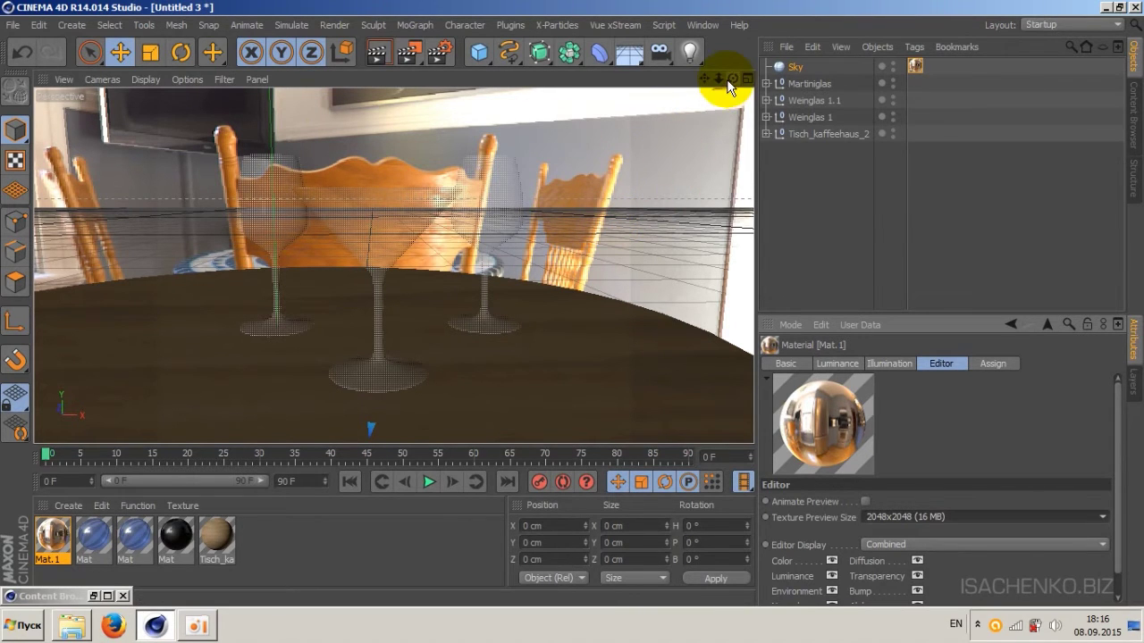
Orbit to view the kitchen backdrop and show the Sky's Mat.1 texture tag settings.
drag(732, 79, 715, 82)
drag(393, 265, 489, 253)
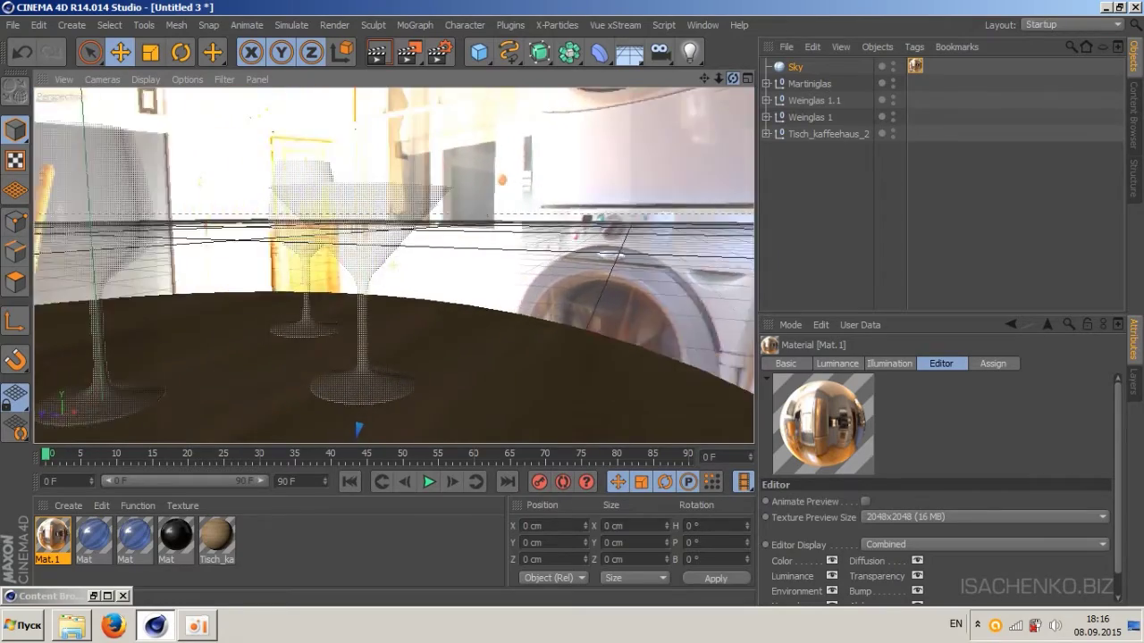
drag(393, 266, 642, 334)
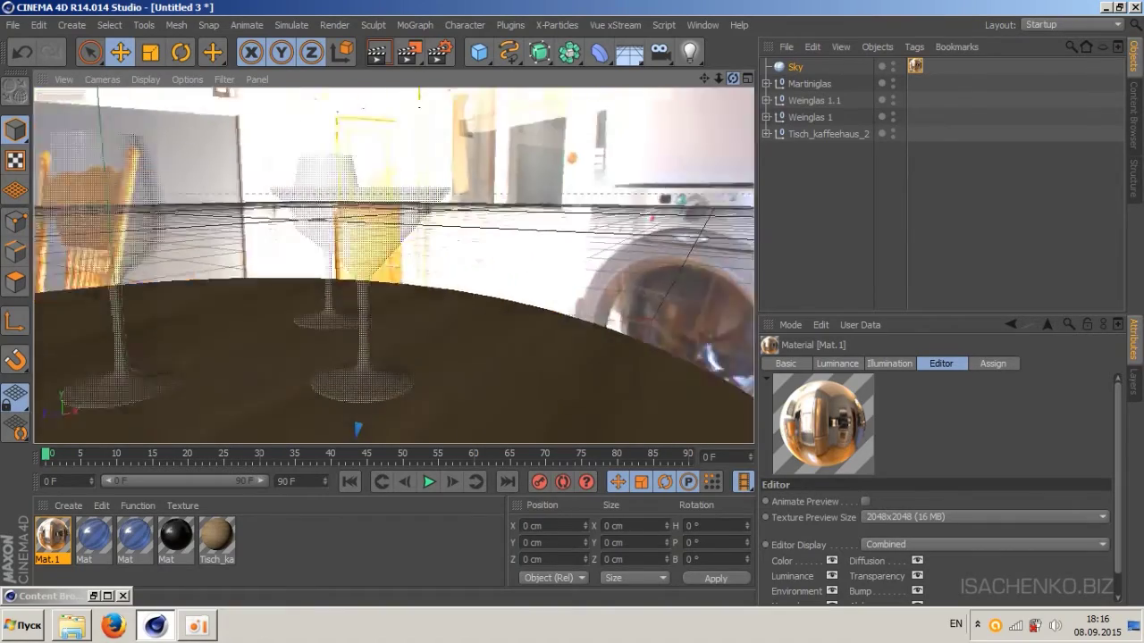
drag(731, 78, 731, 78)
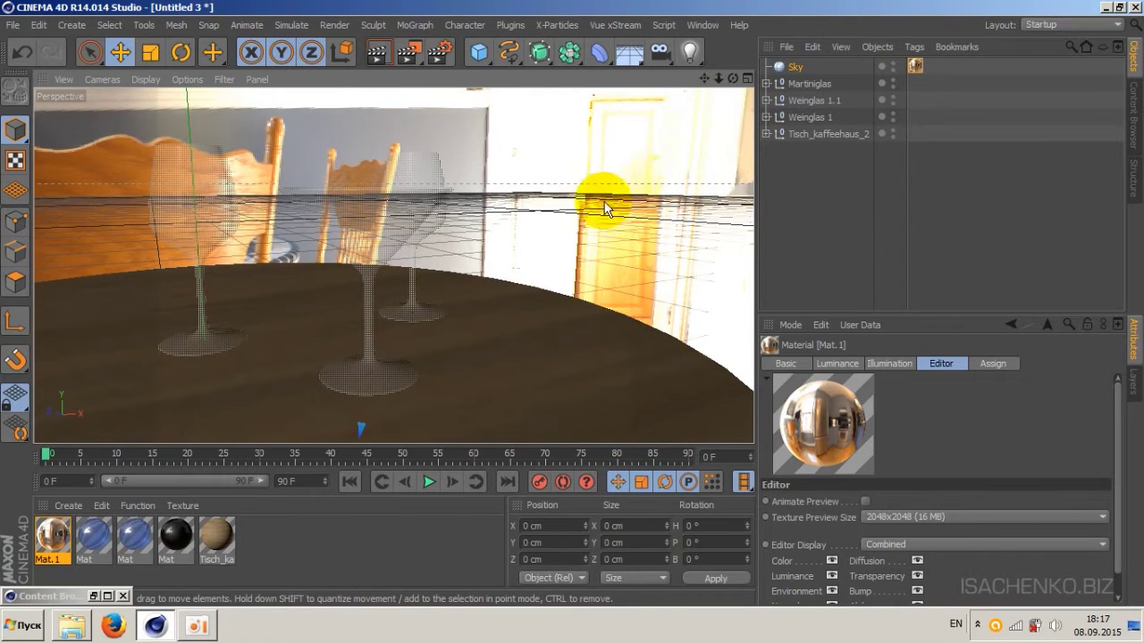
click(916, 66)
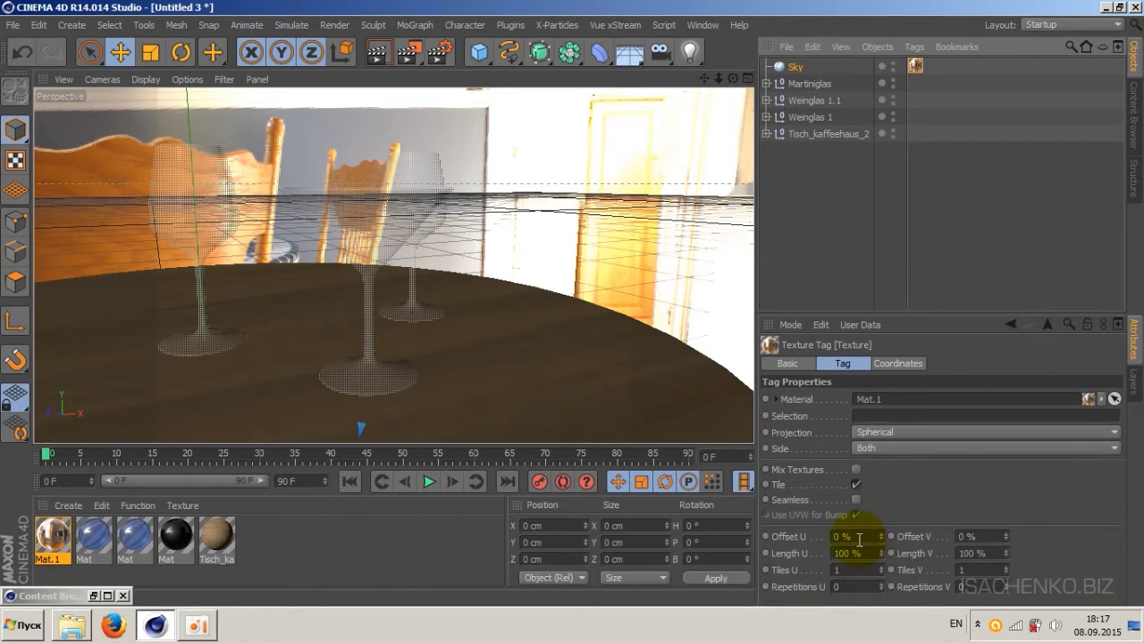
Try sky texture Offset U and V changes, orbiting around the glasses to judge the background.
drag(881, 537, 882, 539)
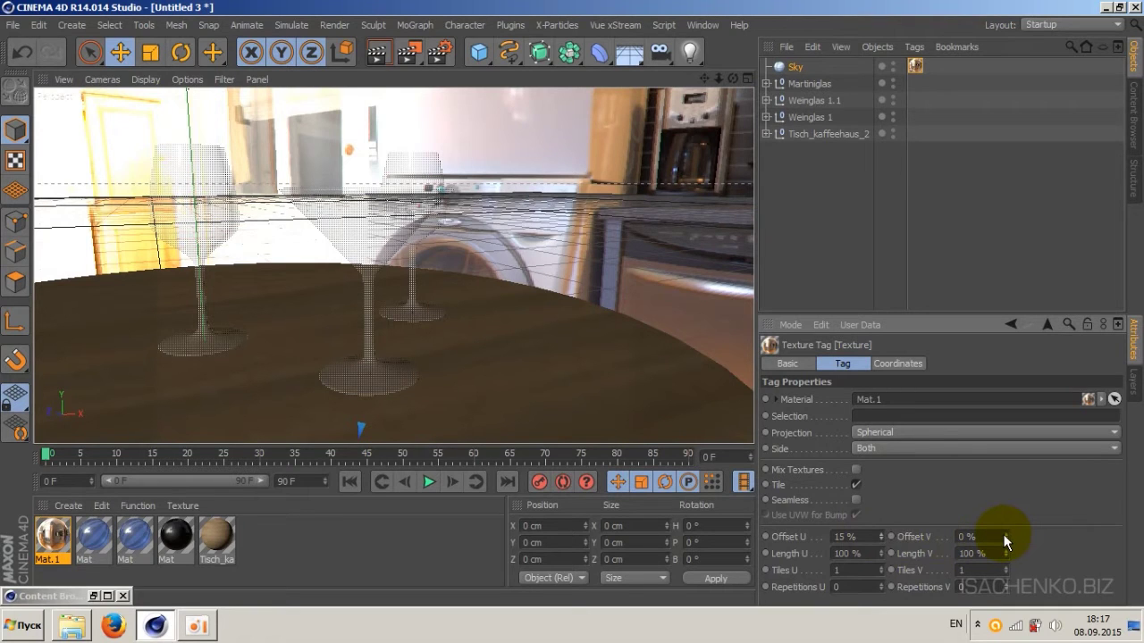
drag(1006, 534, 1006, 545)
drag(731, 78, 625, 80)
drag(714, 77, 810, 280)
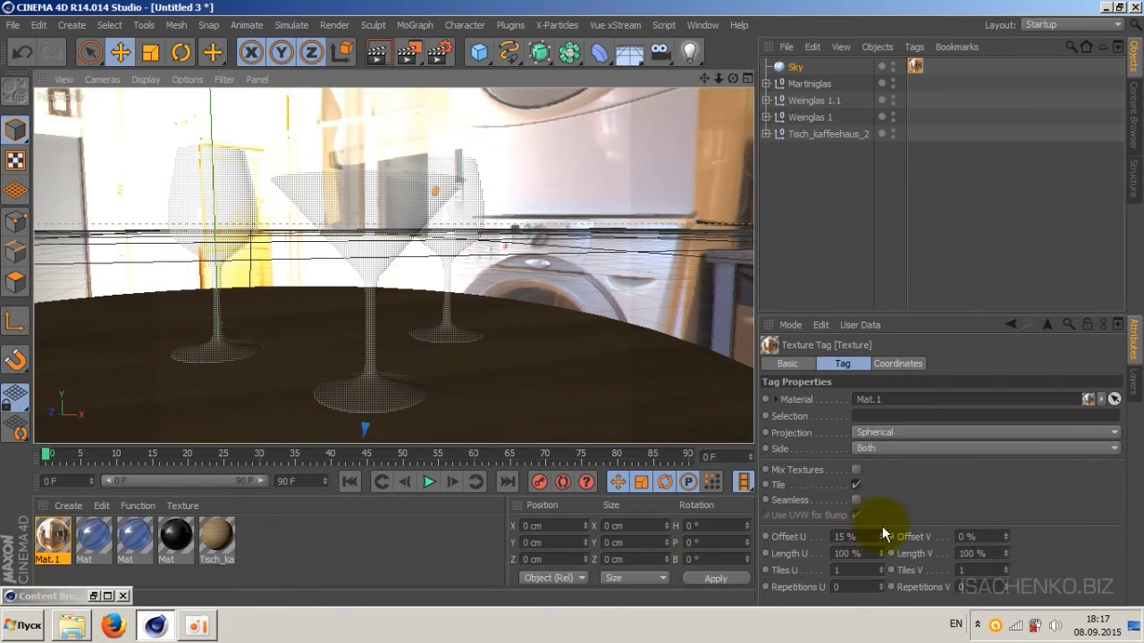
drag(881, 542, 881, 539)
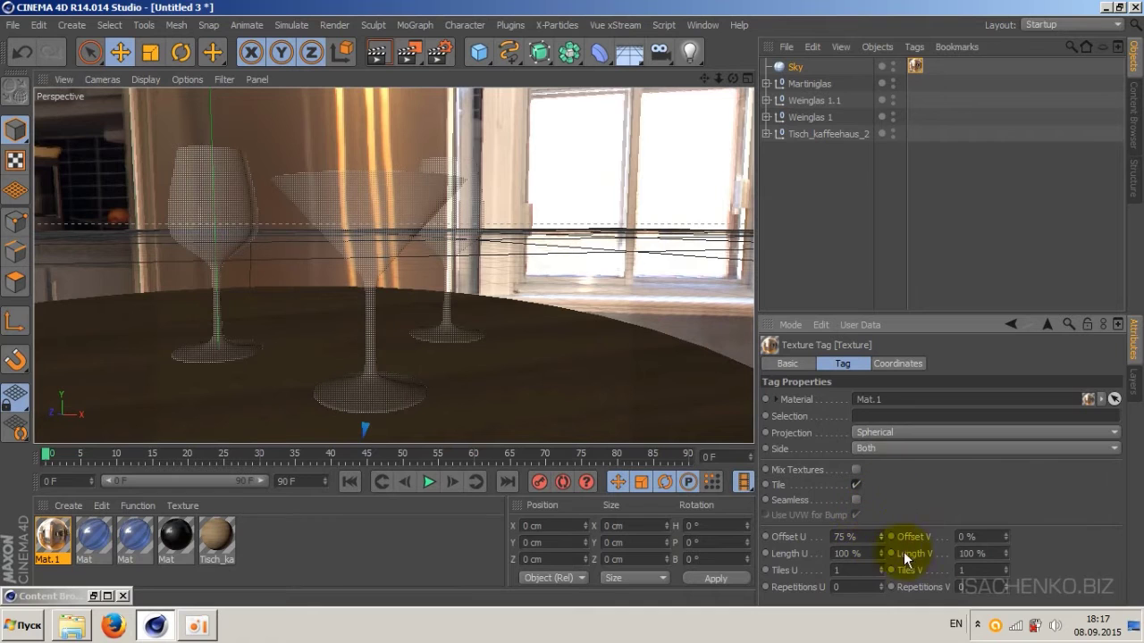
drag(882, 540, 882, 541)
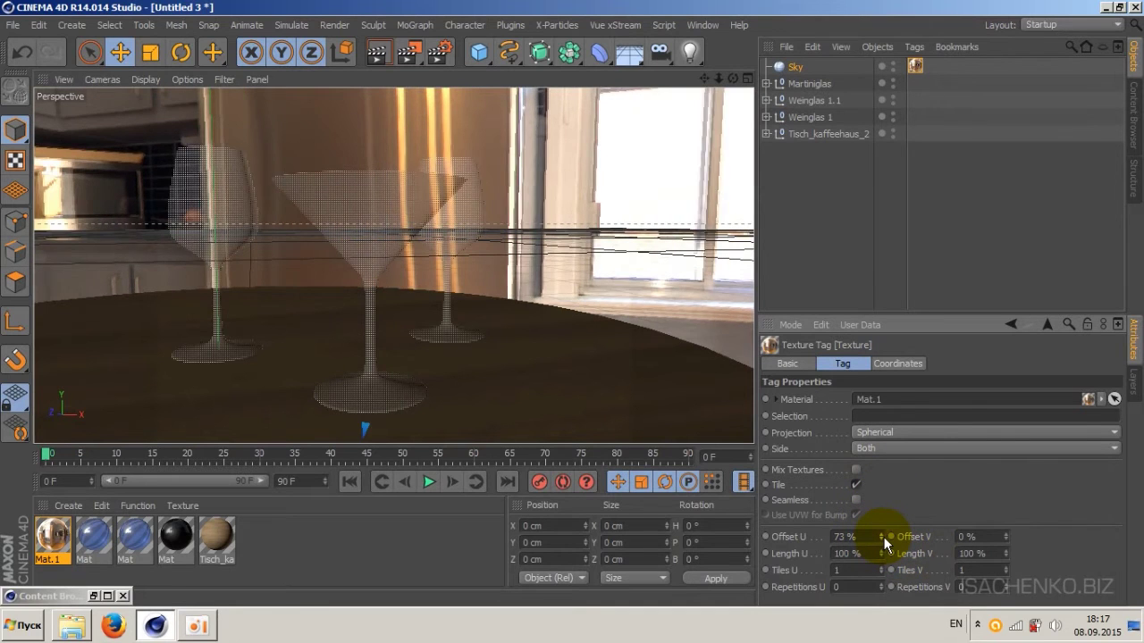
drag(705, 78, 394, 266)
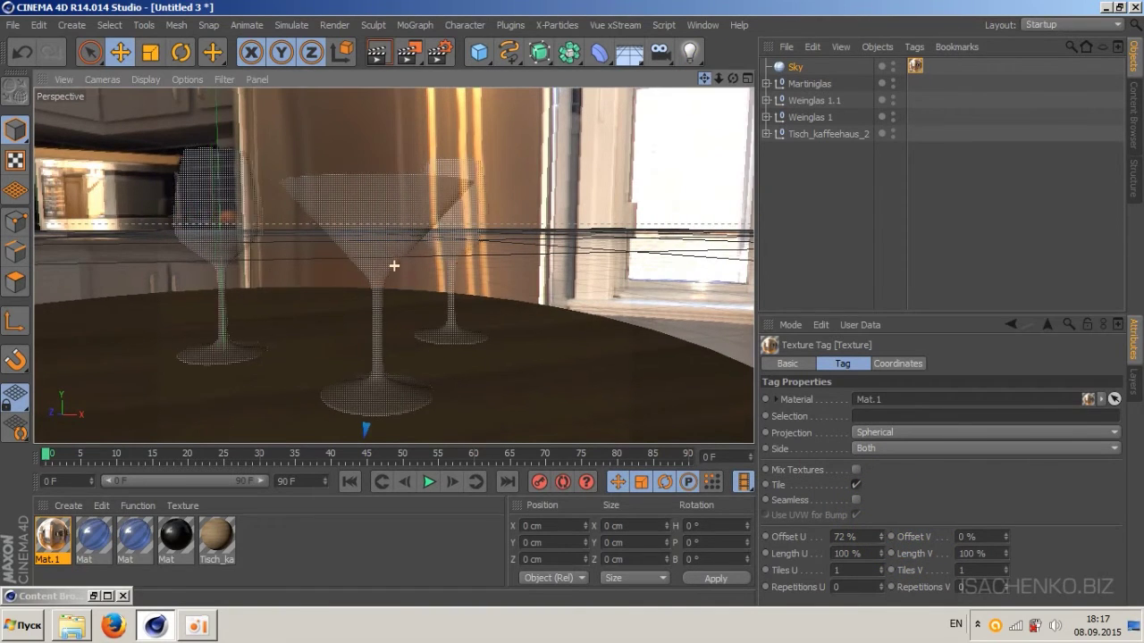
mouse_move(394, 265)
mouse_down()
mouse_move(703, 75)
mouse_move(733, 78)
mouse_up()
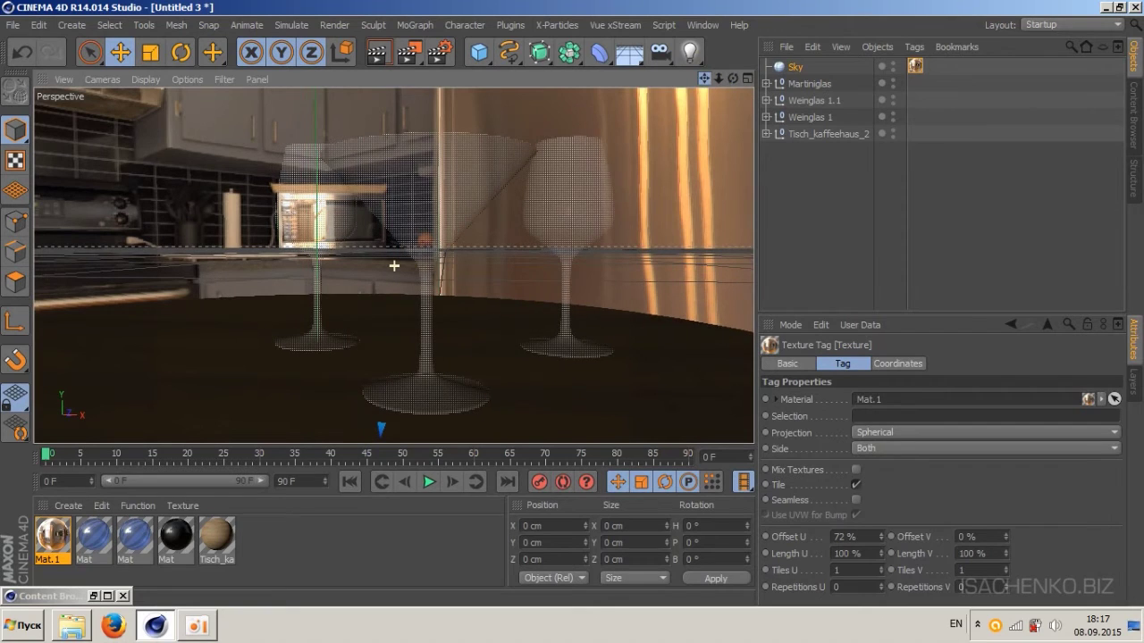
Fine-tune the sky texture's Offset U from 70 % up to 77 %.
click(880, 539)
click(880, 539)
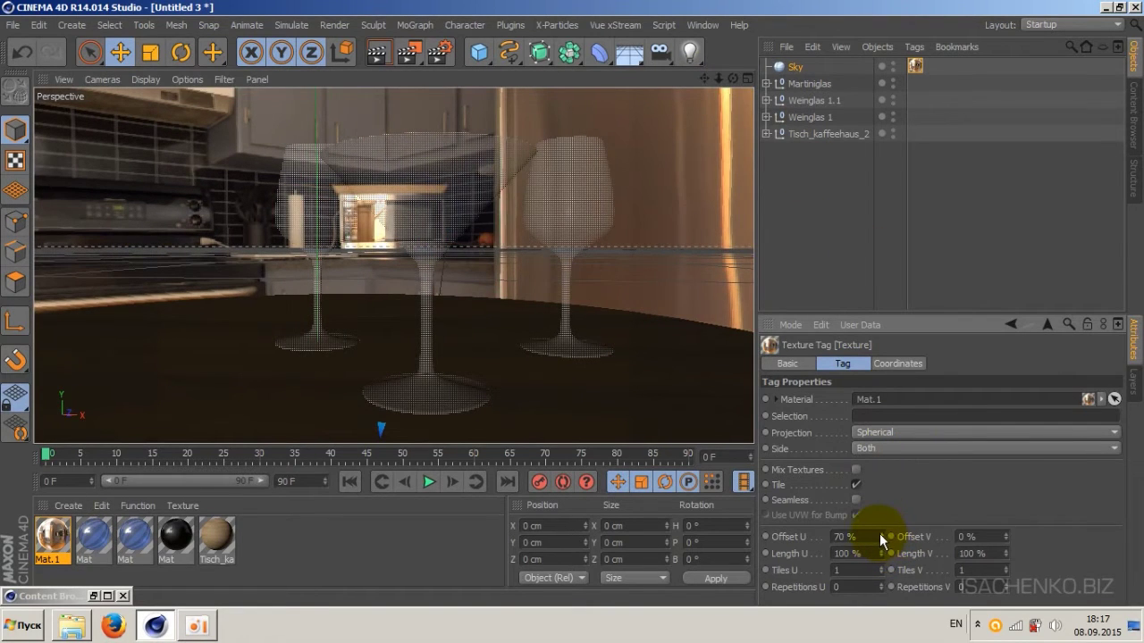
drag(880, 539, 884, 539)
click(883, 536)
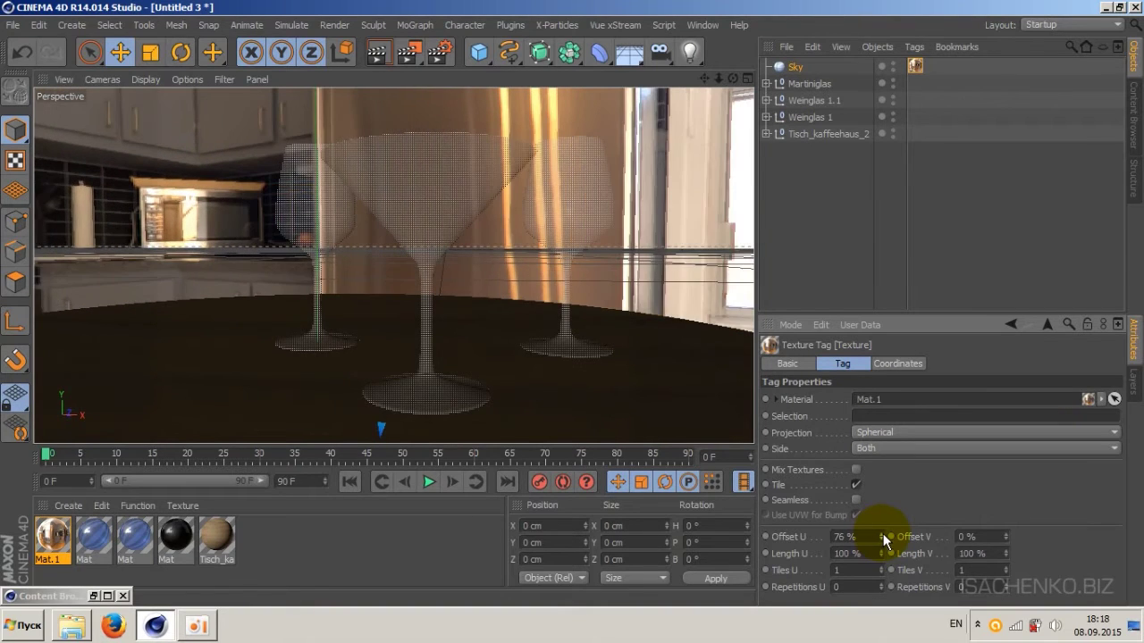
click(883, 536)
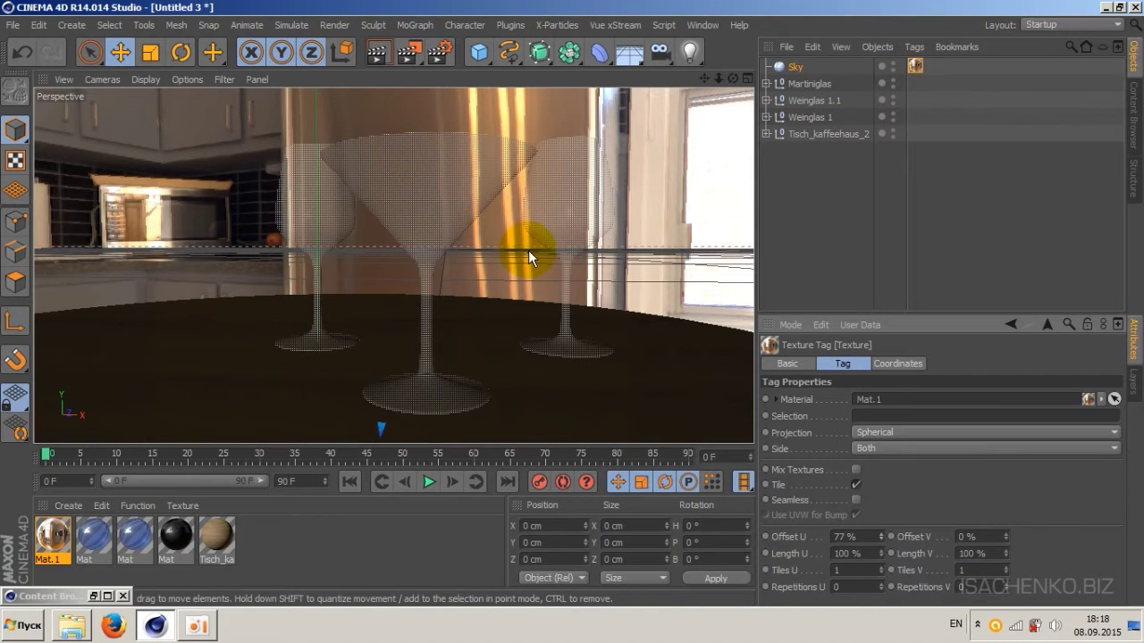
click(329, 26)
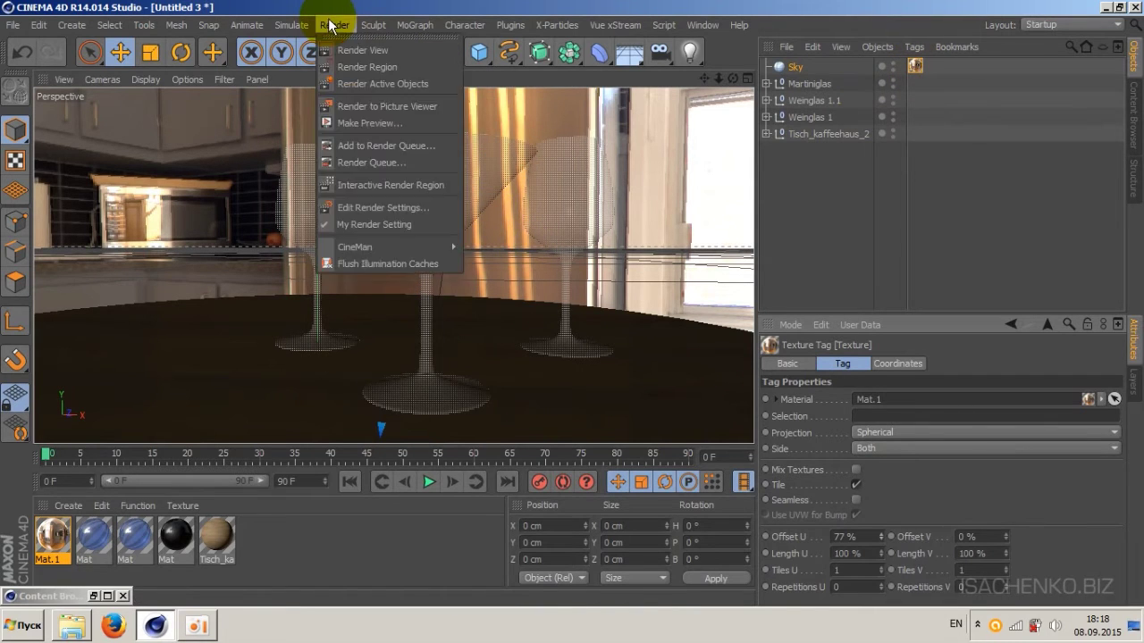
Add the Global Illumination effect from the Effect list in Render Settings.
click(370, 207)
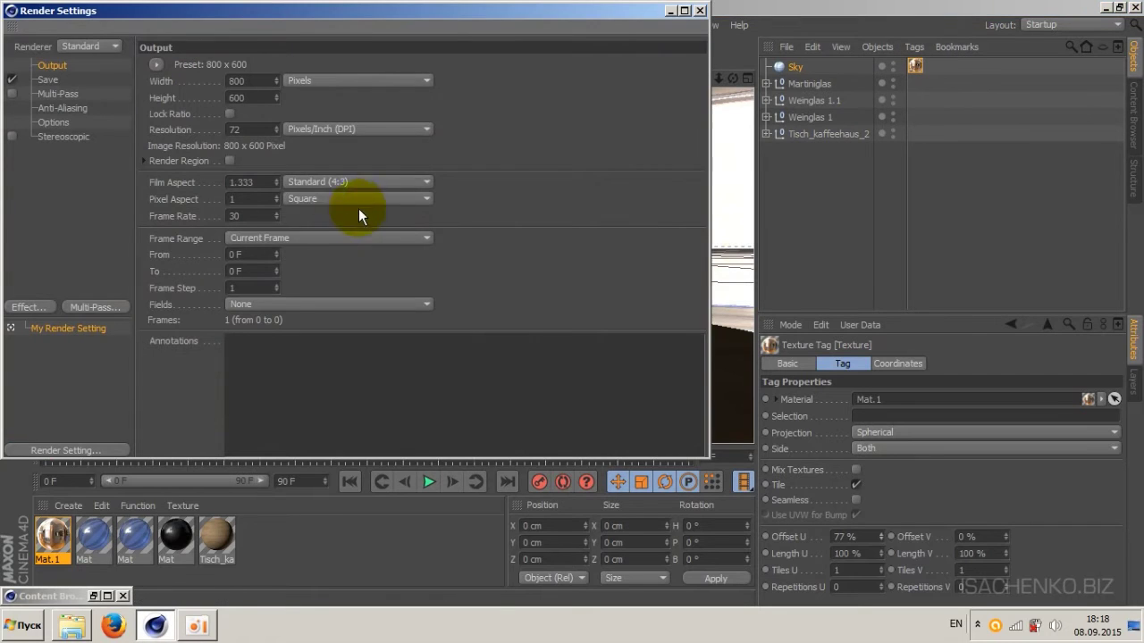
drag(345, 9, 413, 19)
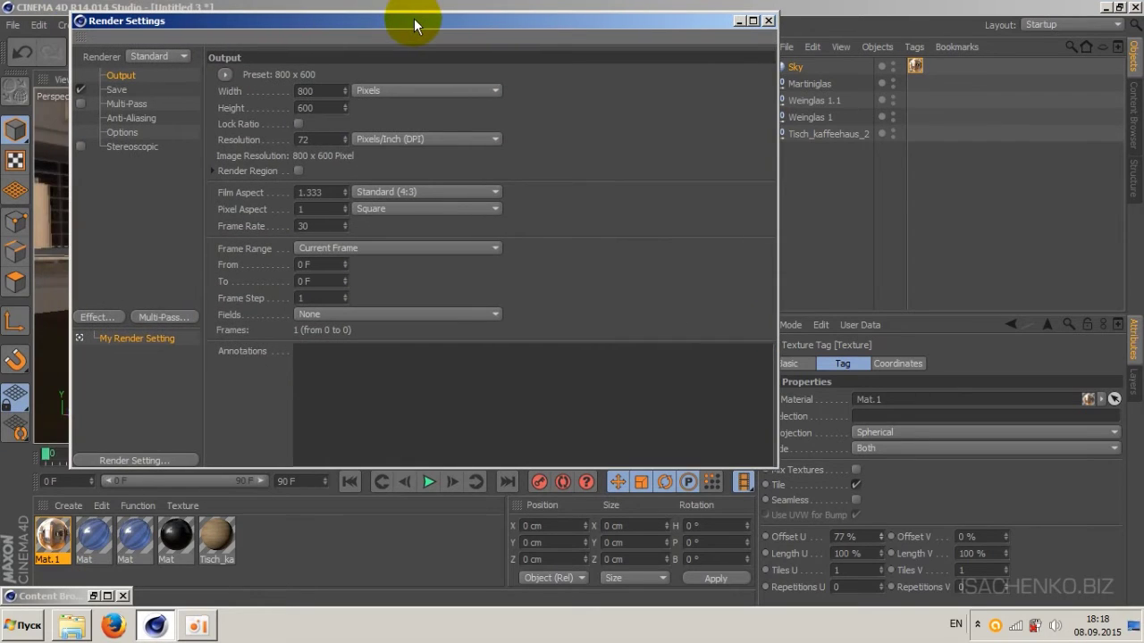
click(101, 316)
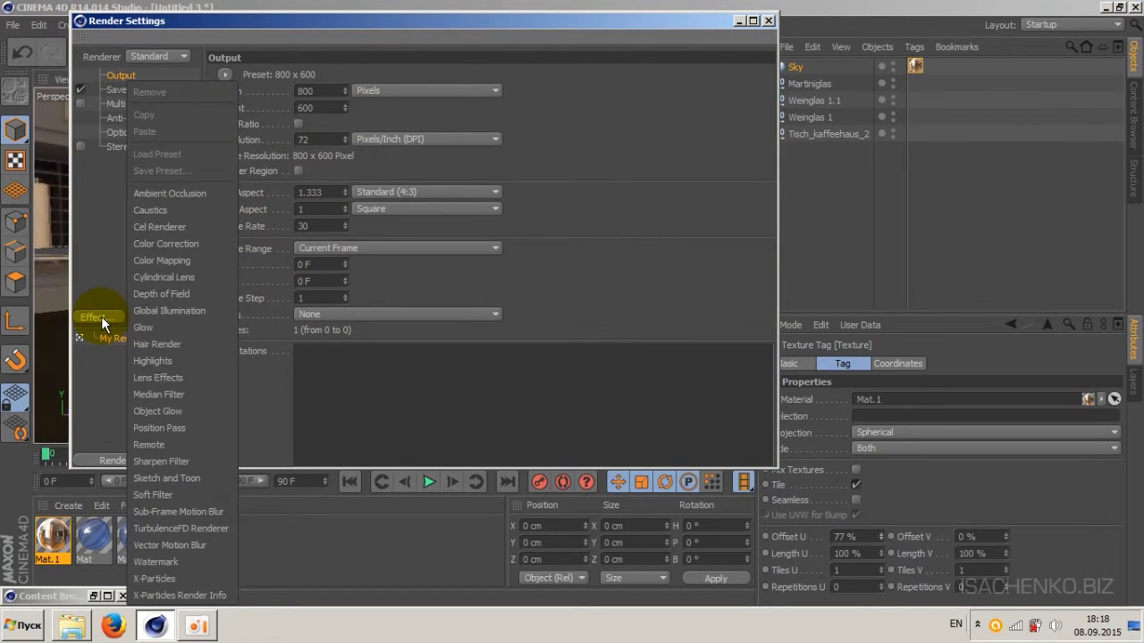
click(165, 310)
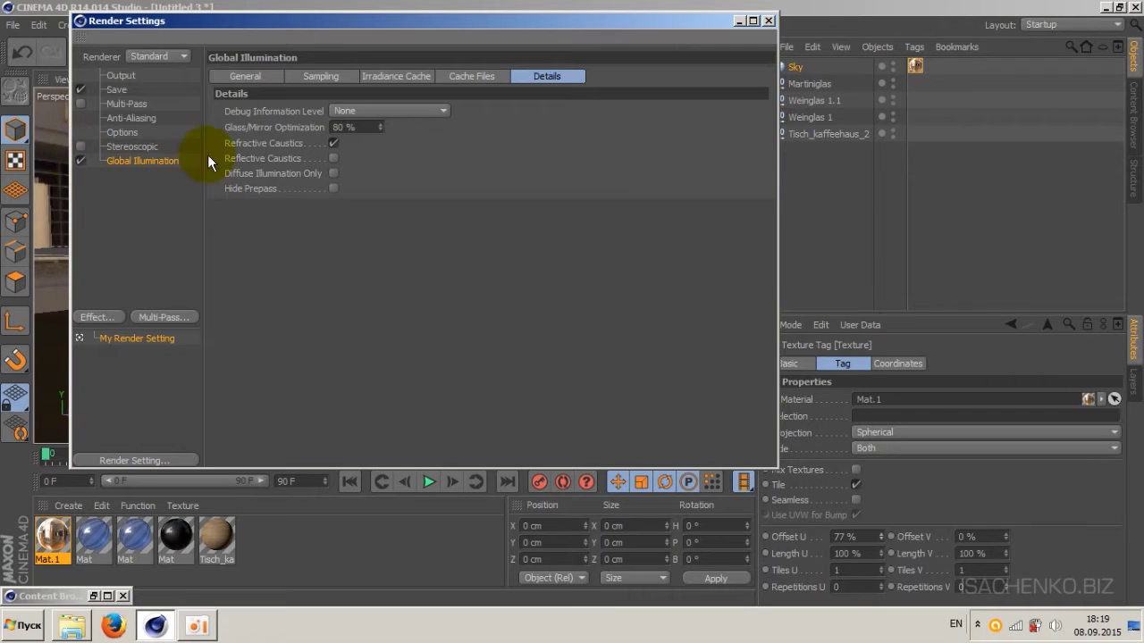
Set the Global Illumination sample quality to Low.
click(240, 77)
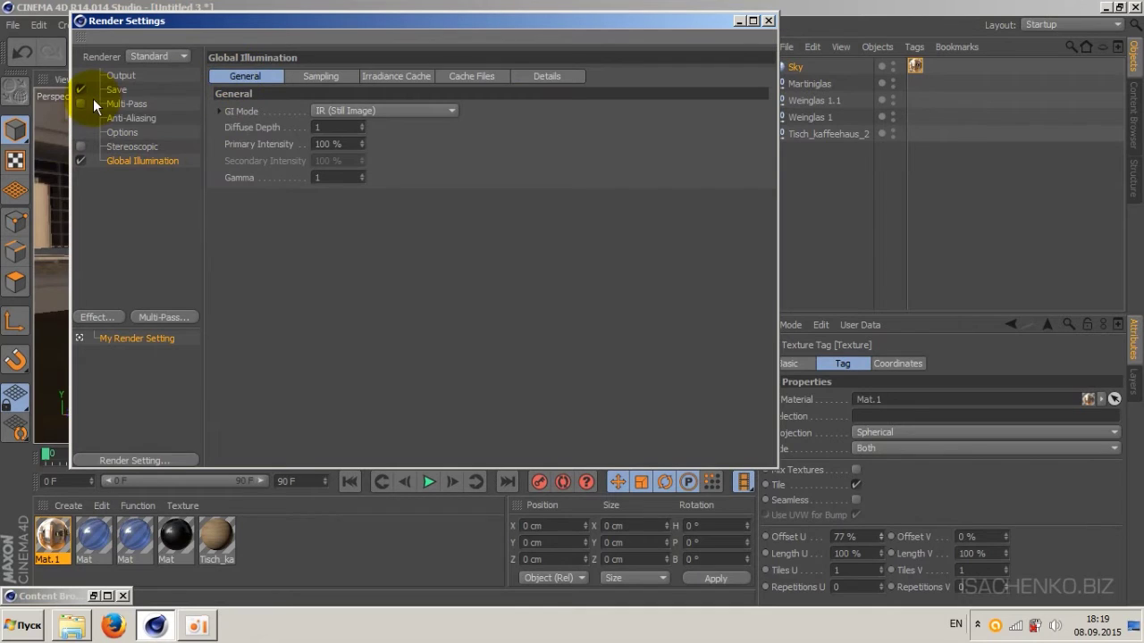
click(312, 79)
click(251, 75)
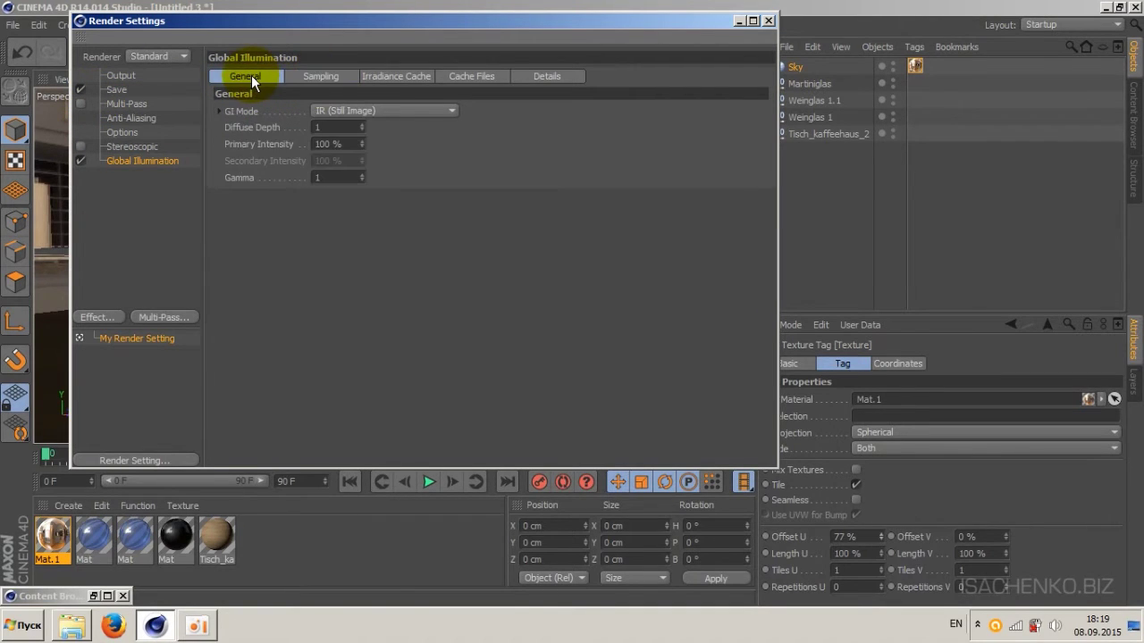
click(303, 79)
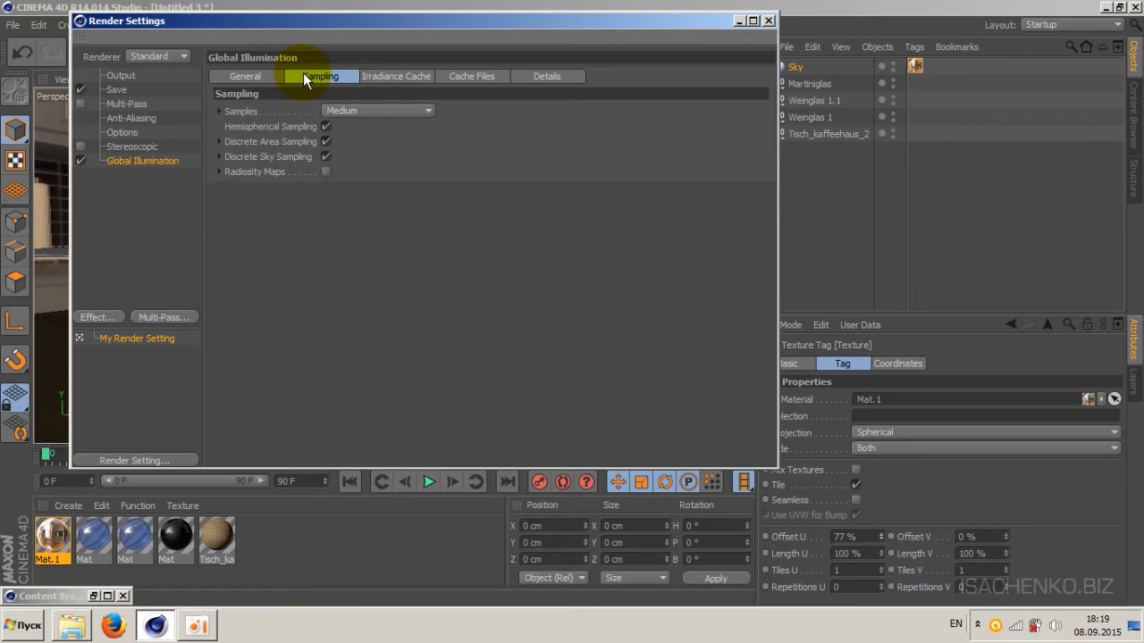
click(364, 109)
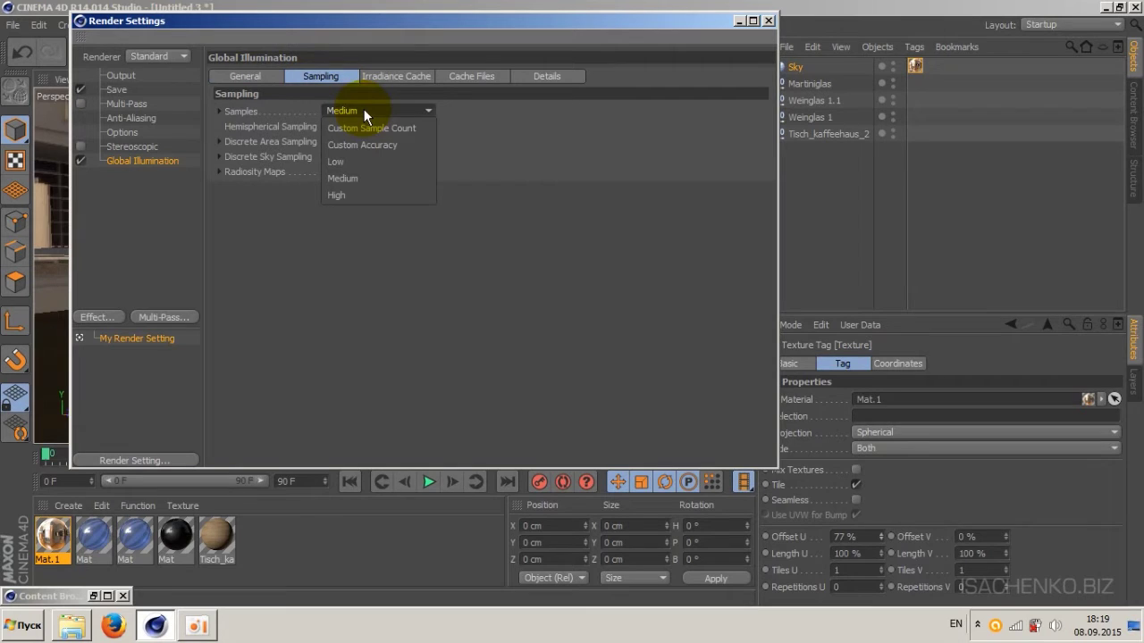
click(356, 162)
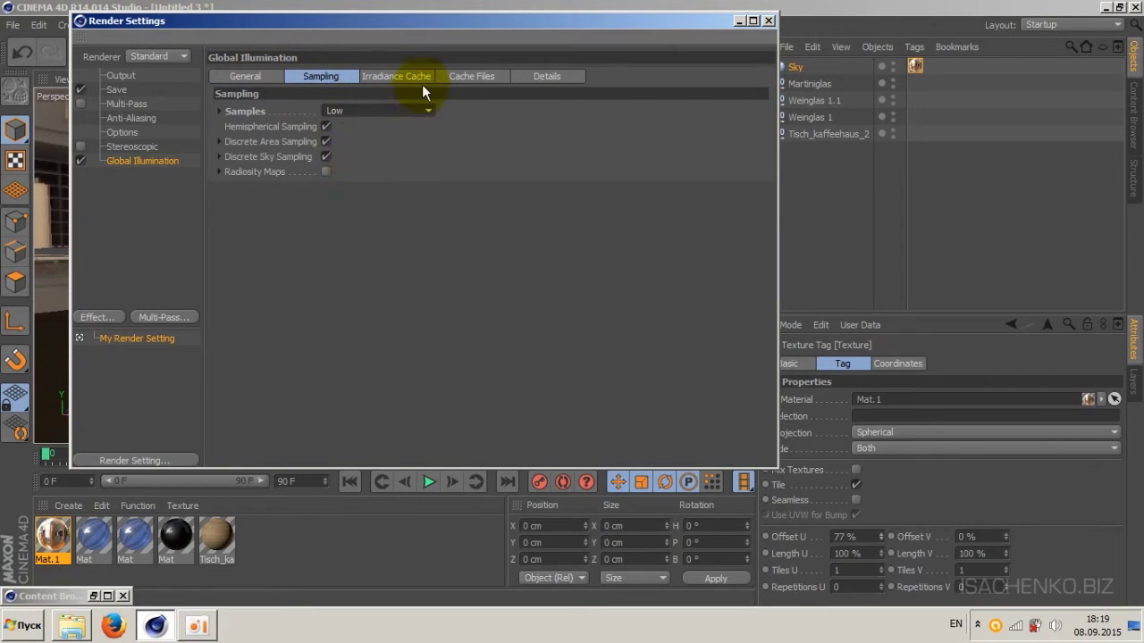
Set the irradiance cache record density to Low and smoothing to Minimal.
click(396, 76)
click(380, 111)
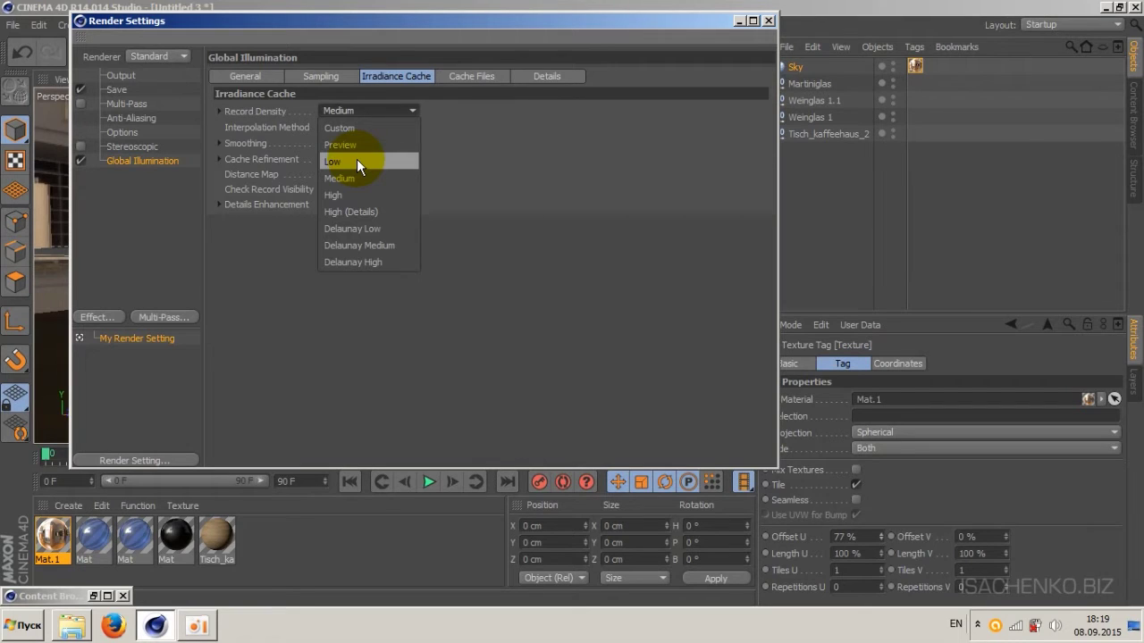
click(357, 161)
click(411, 142)
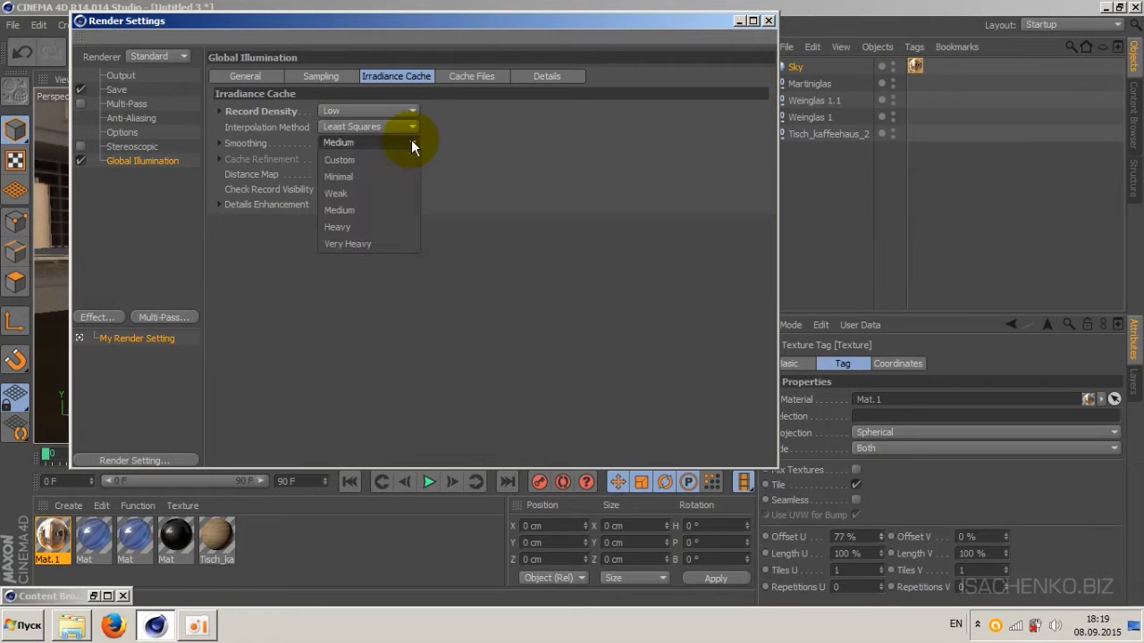
click(354, 177)
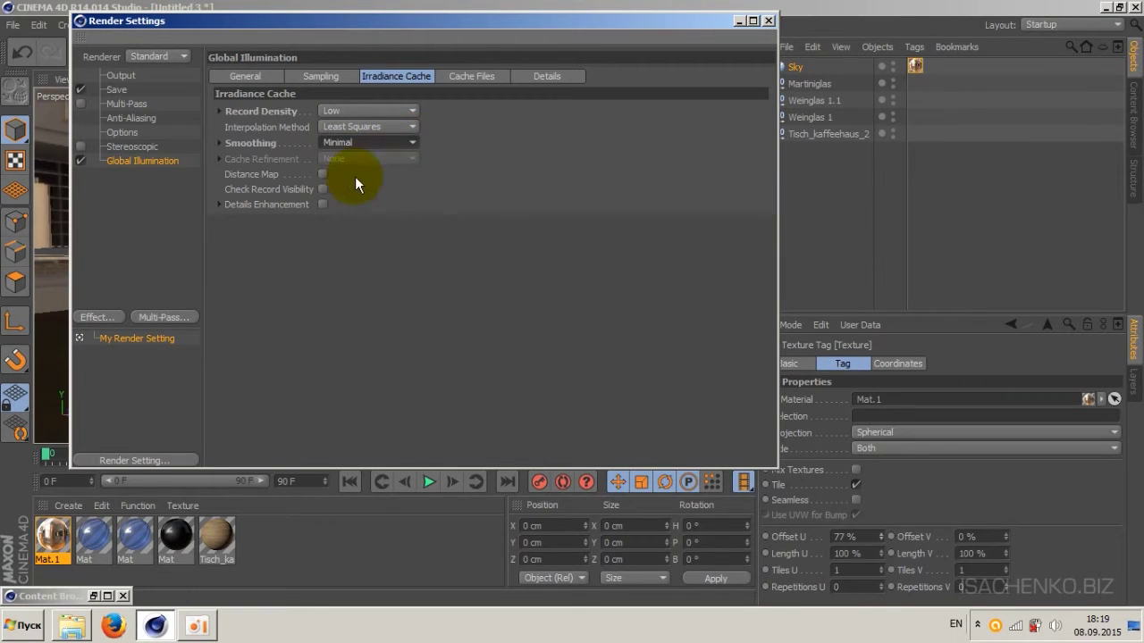
Set Glass/Mirror Optimization to 50% and recheck the sampling and general GI settings.
click(476, 77)
click(548, 78)
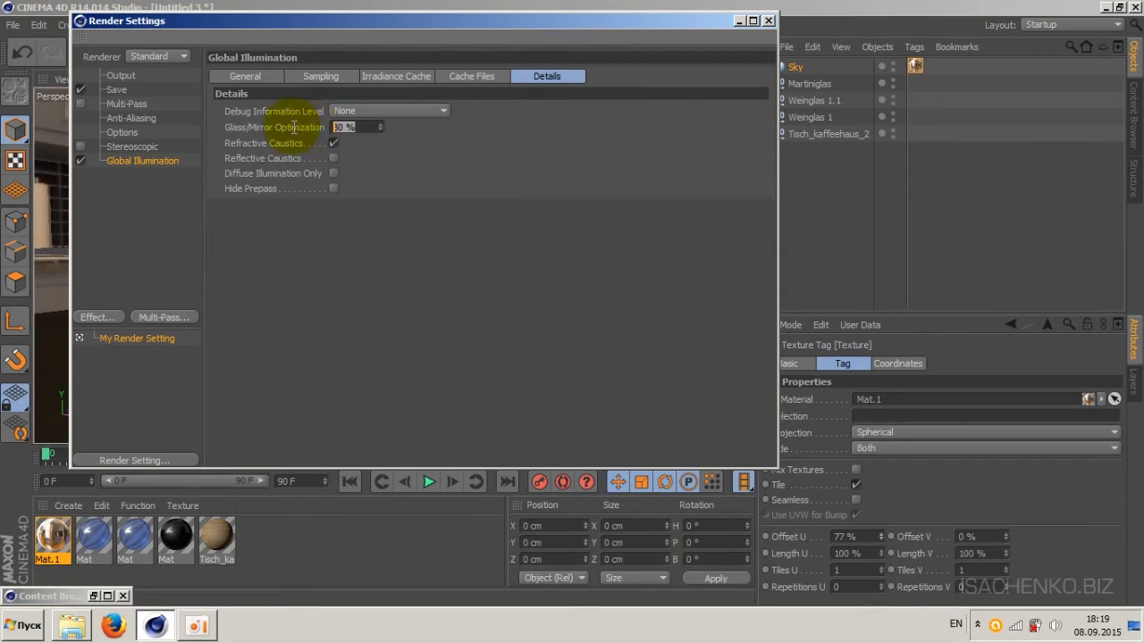
text(50)
key(Return)
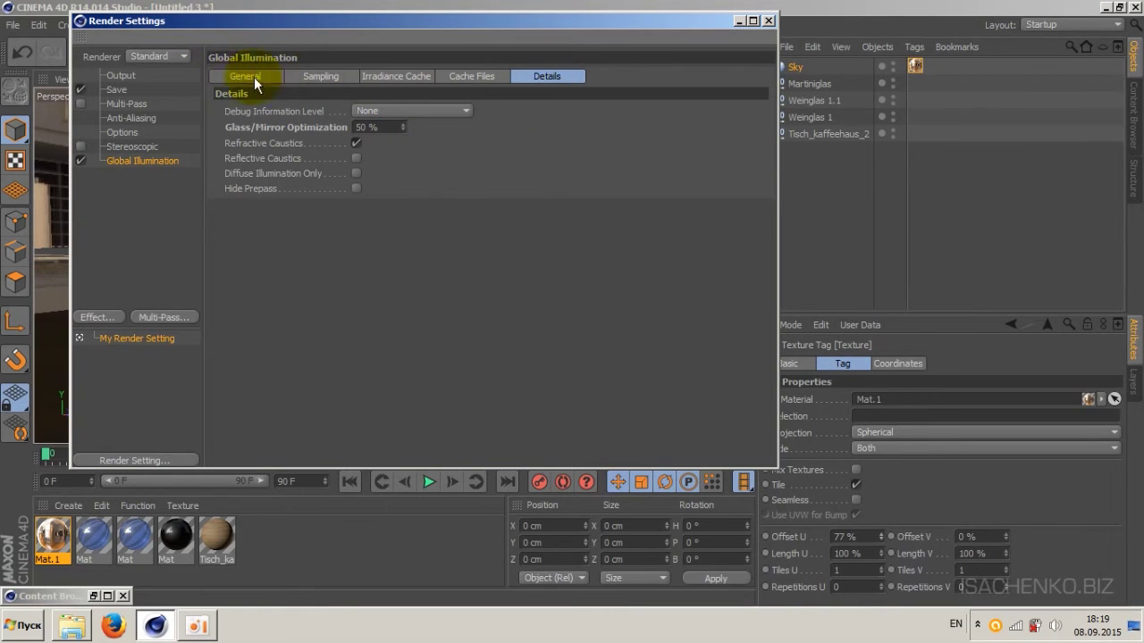
click(320, 77)
click(387, 108)
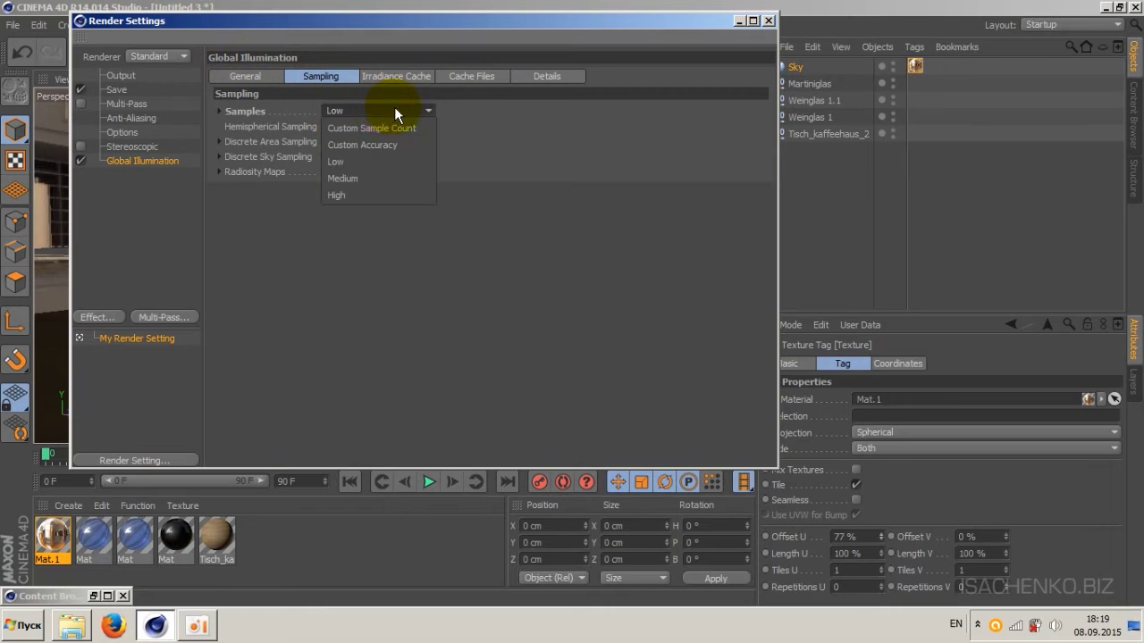
click(394, 106)
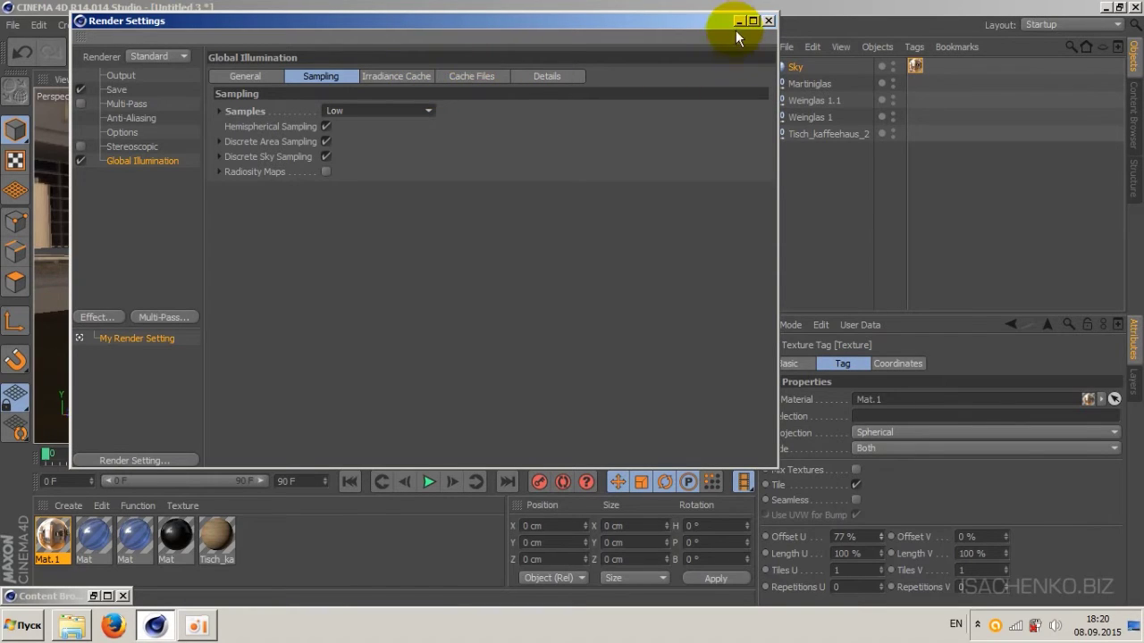
click(244, 76)
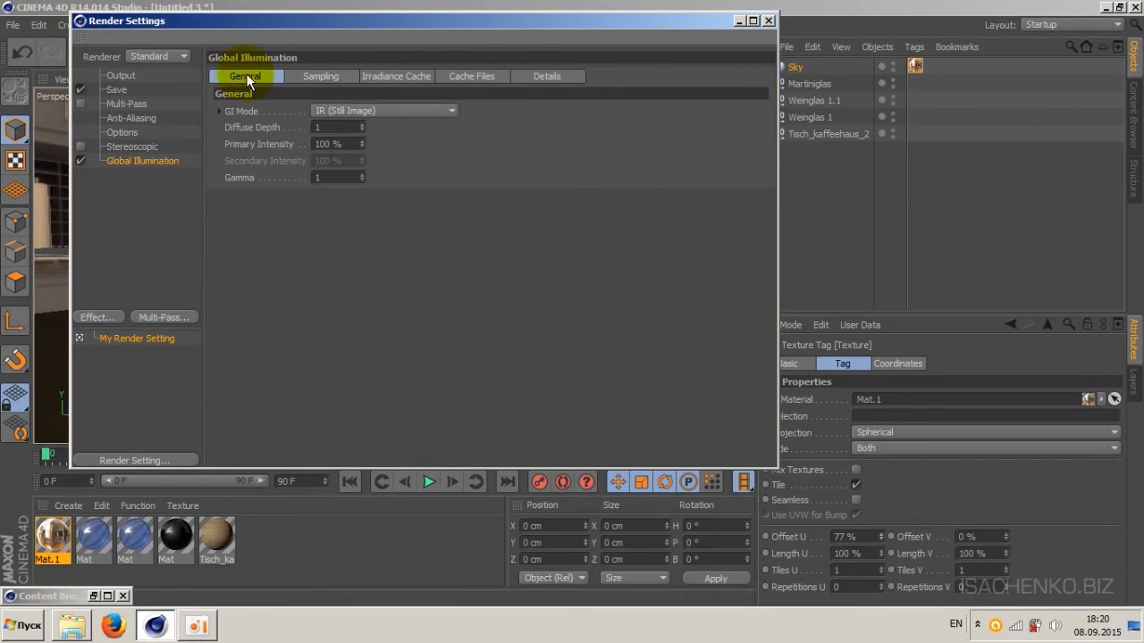
Close Render Settings, run a GI test render in the viewport, then select Martiniglas.
click(766, 20)
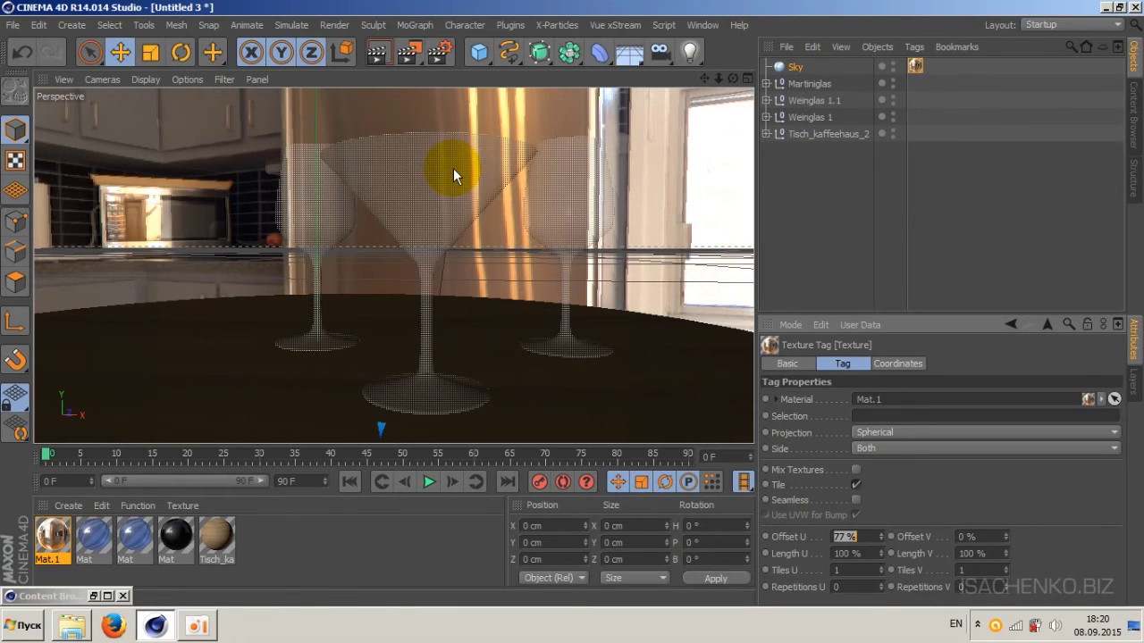
click(378, 55)
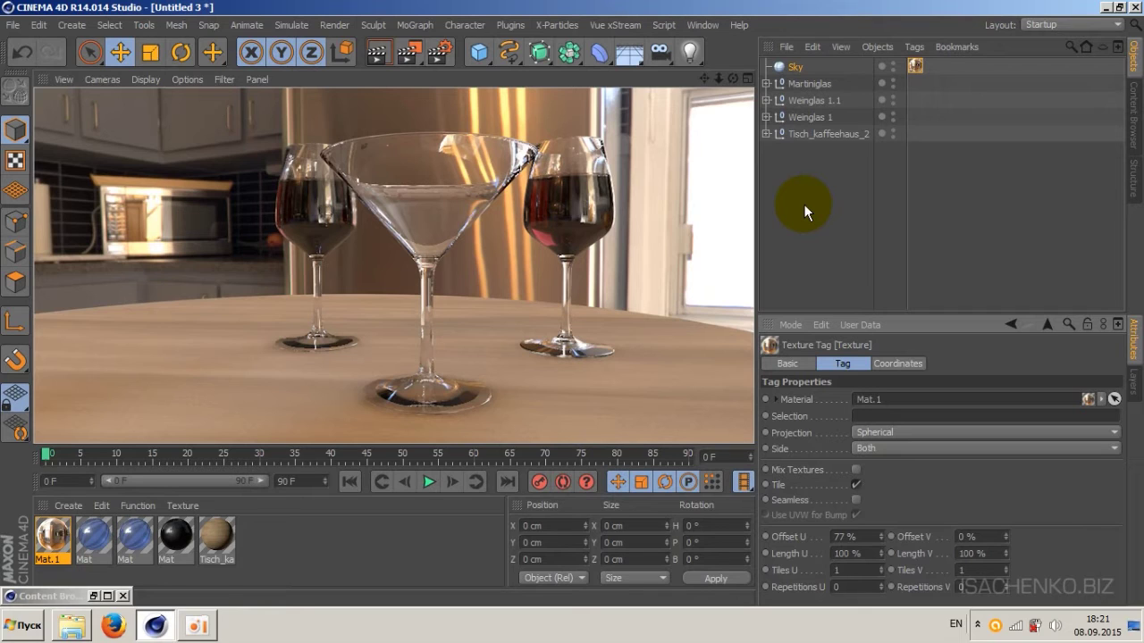
click(458, 234)
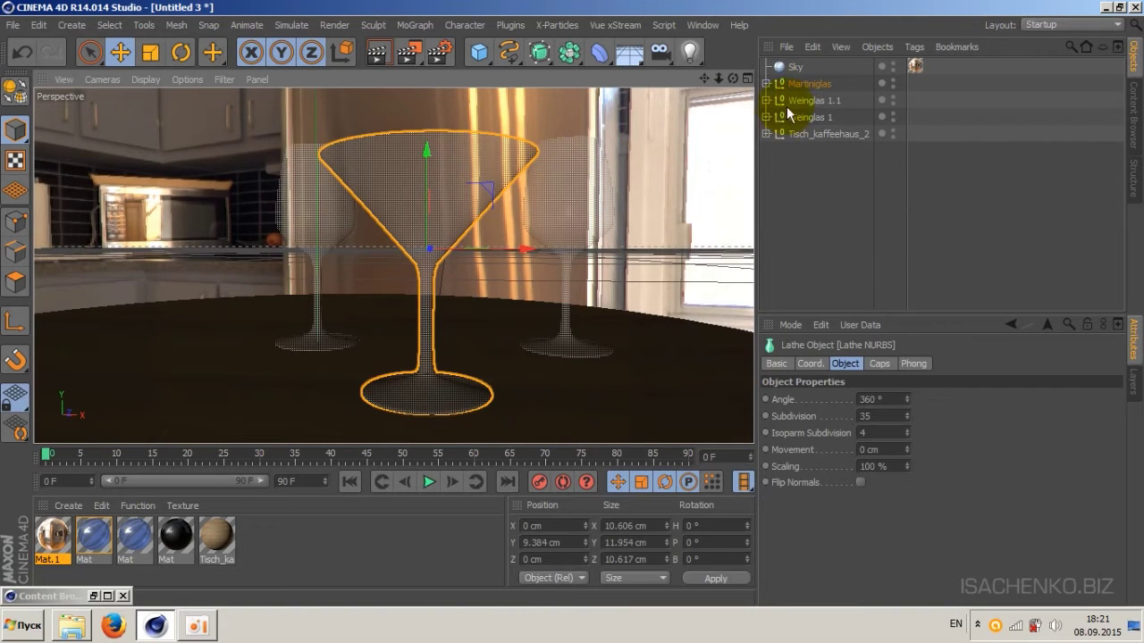
Select the Martiniglas group and add a new 36 mm Camera to the scene.
click(808, 83)
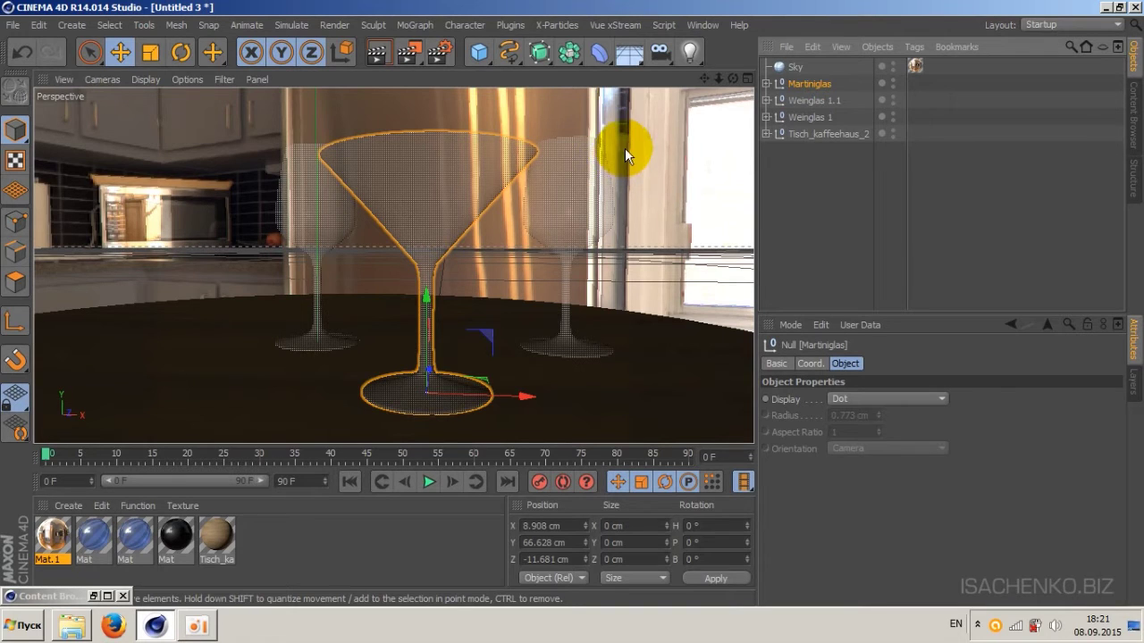
click(659, 54)
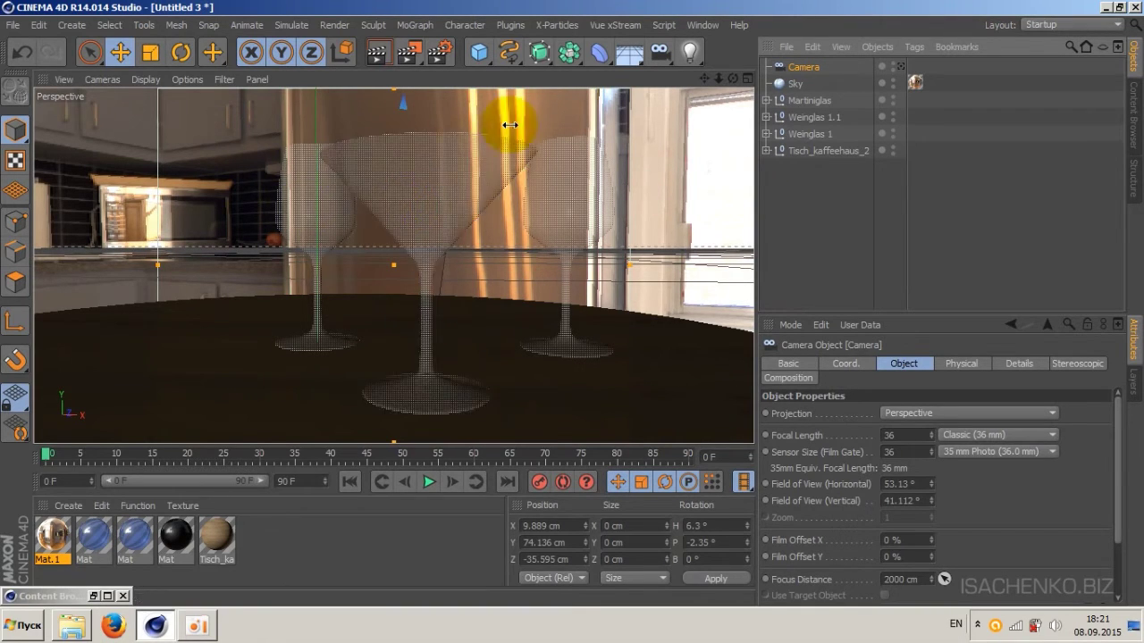
Look through the new camera, orbit to frame the glasses, and reapply the material to Sky.
click(668, 161)
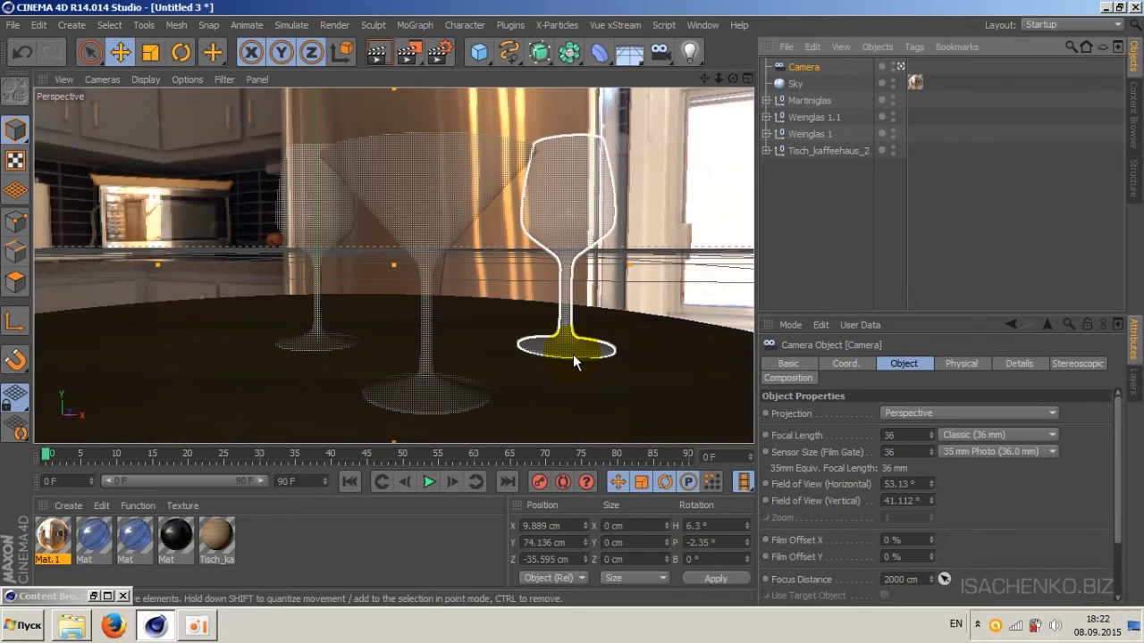
click(901, 69)
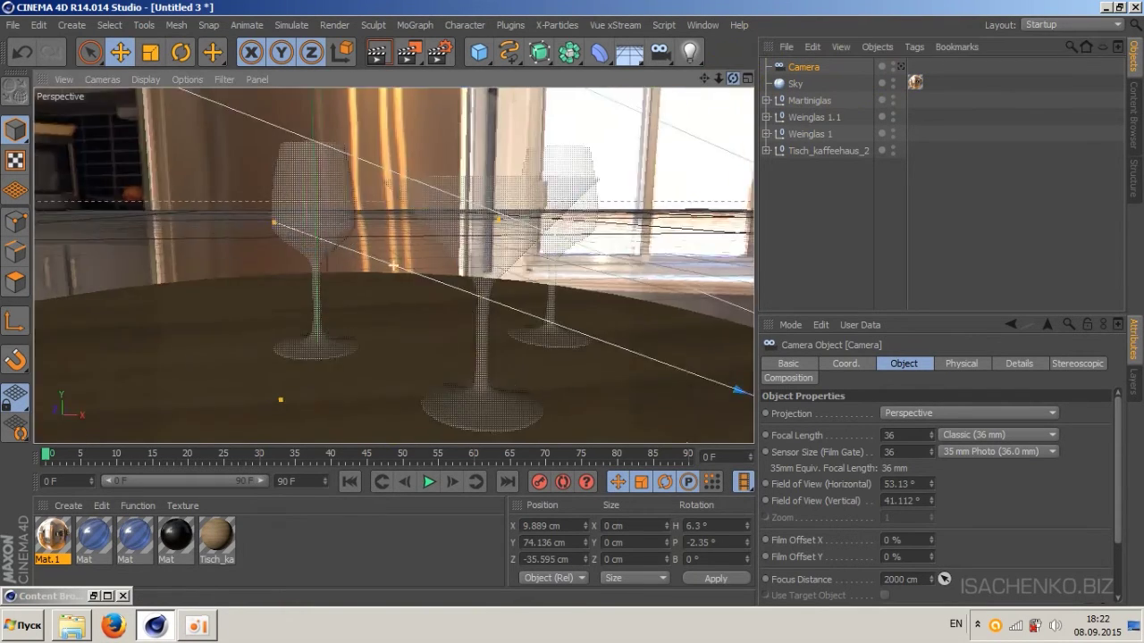
mouse_move(393, 266)
alt+mouse_down()
mouse_move(706, 79)
mouse_move(758, 81)
alt+mouse_up()
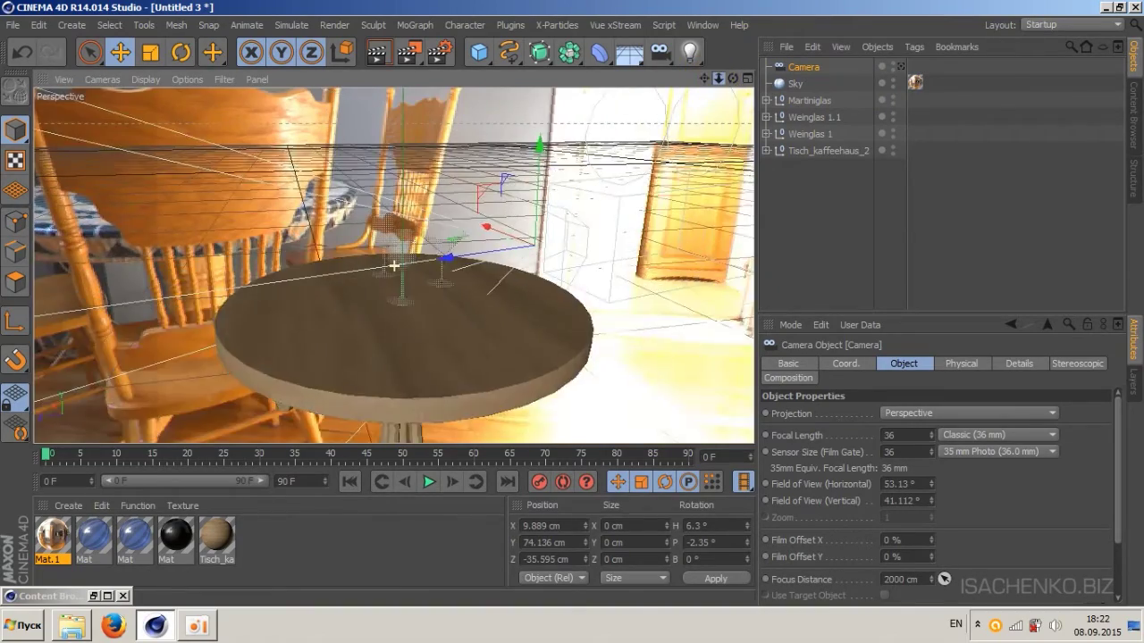
click(900, 66)
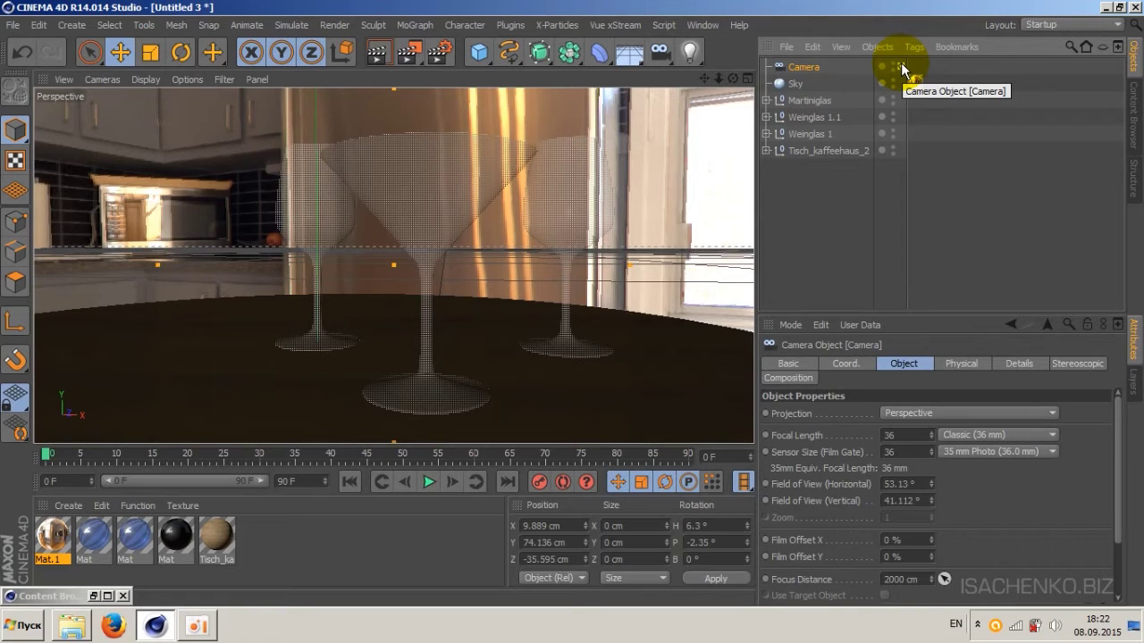
drag(900, 63, 905, 82)
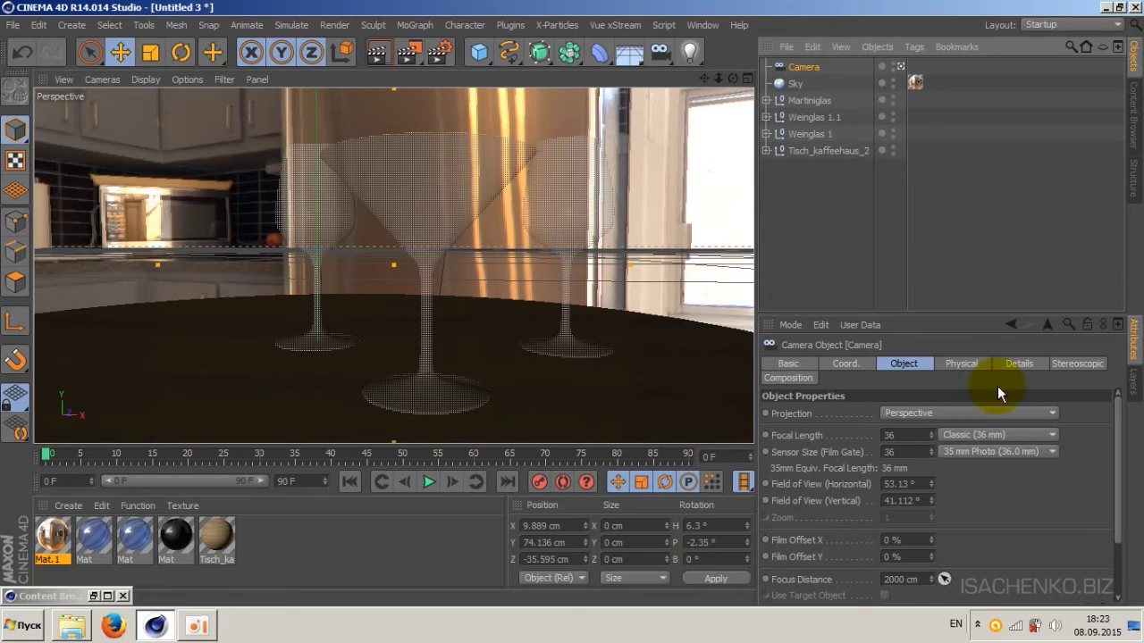
double_click(890, 435)
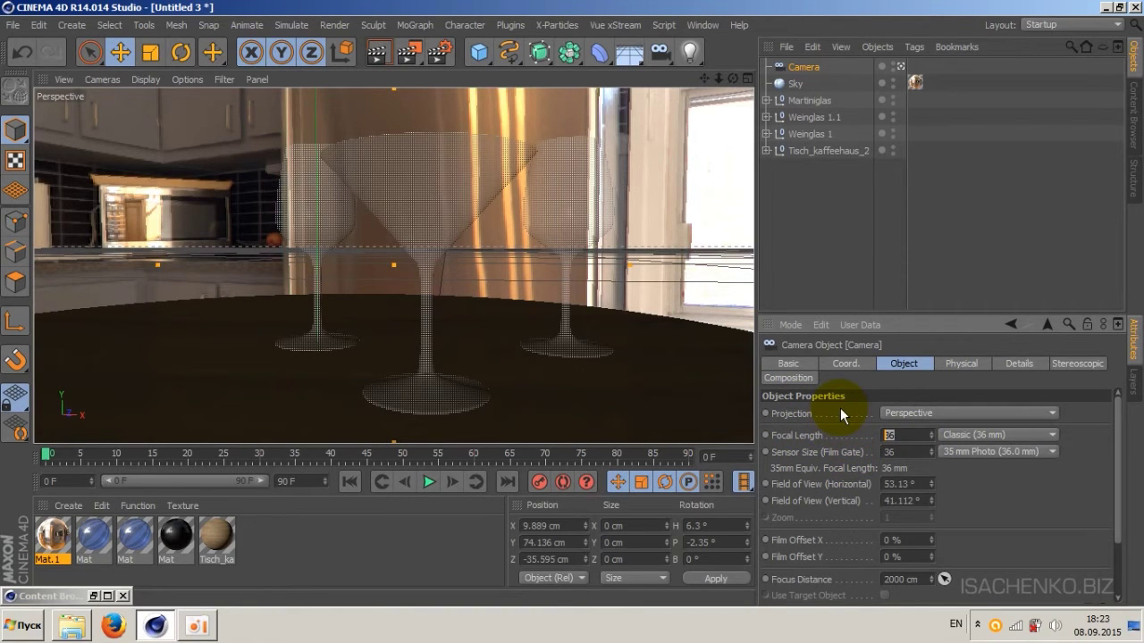
Set the camera focal length to 50 mm and move it to reframe the glasses.
text(50)
key(Return)
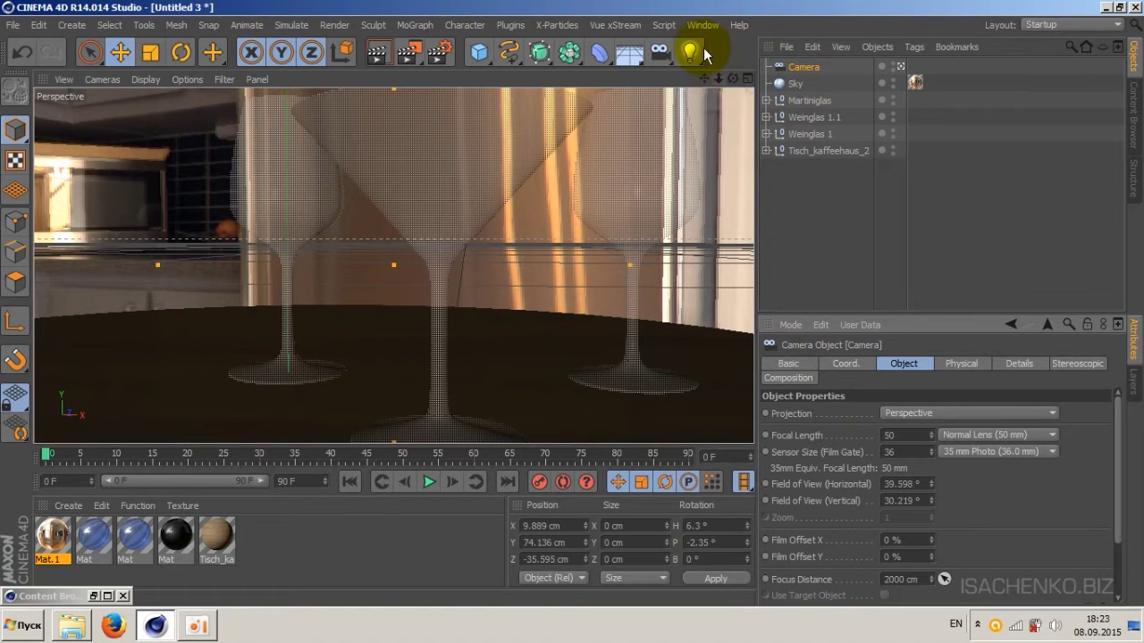
drag(720, 80, 740, 80)
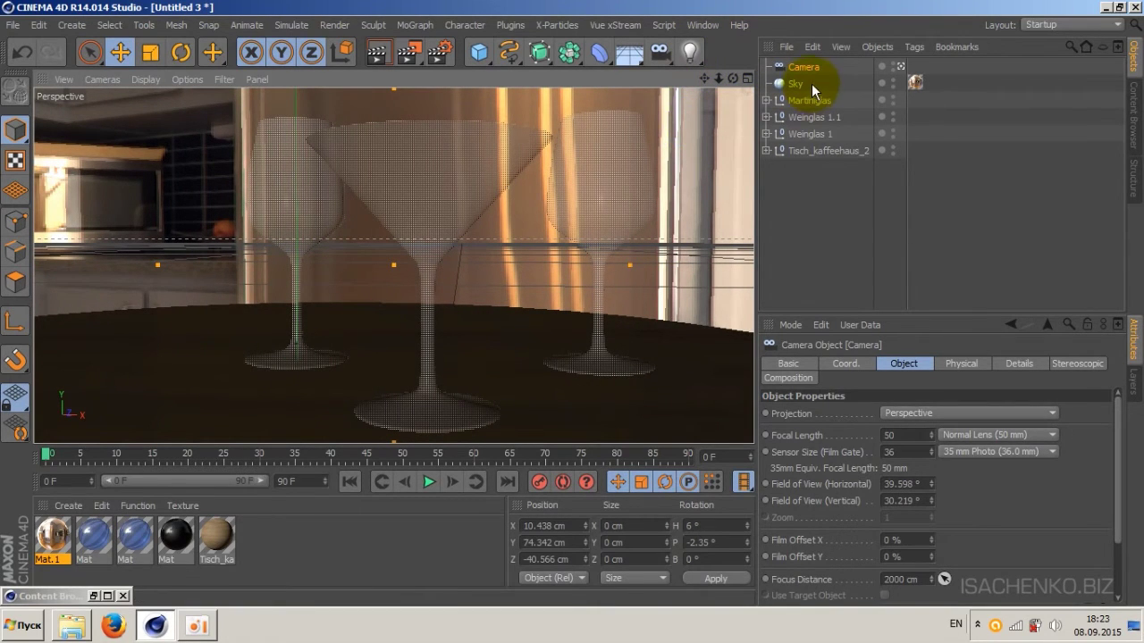
click(806, 117)
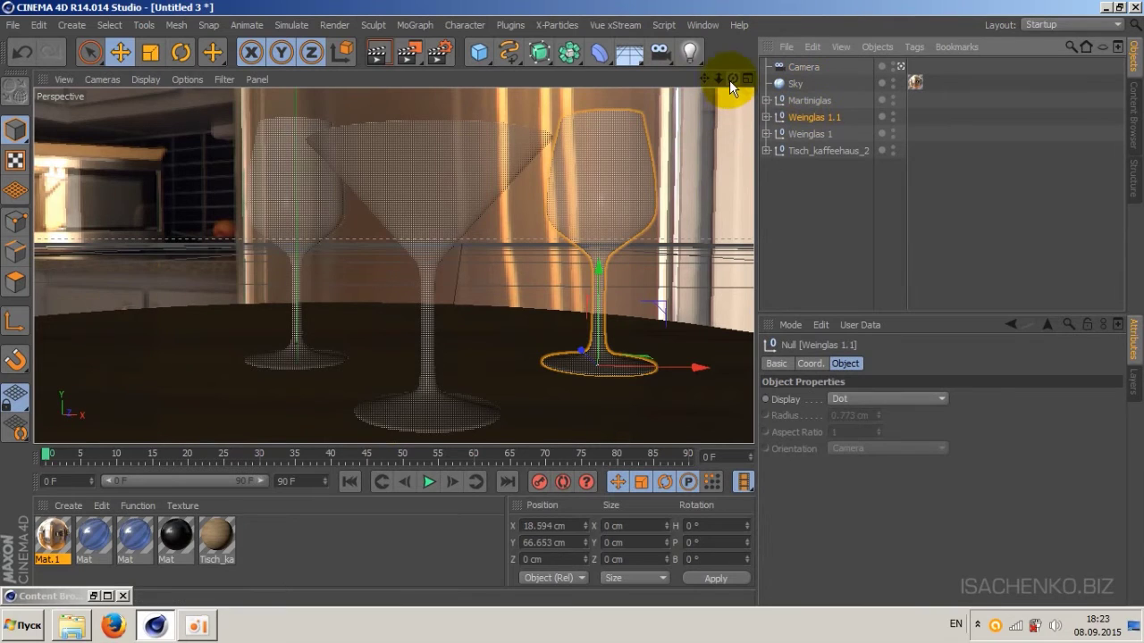
drag(731, 80, 715, 81)
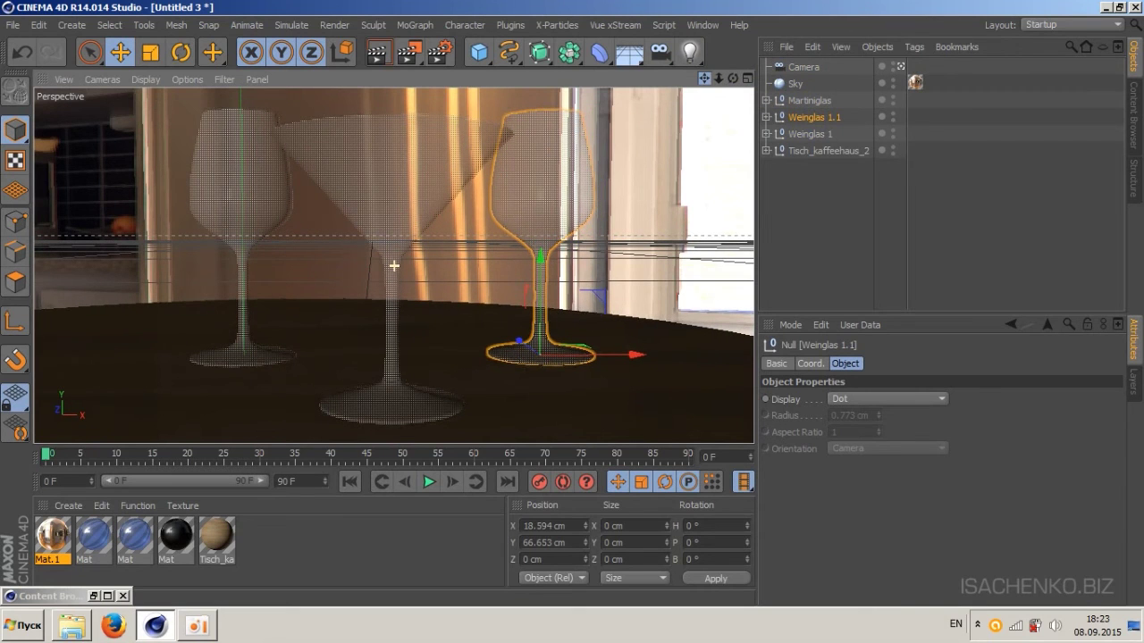
Reselect the camera and review its Physical and Object property tabs.
click(802, 100)
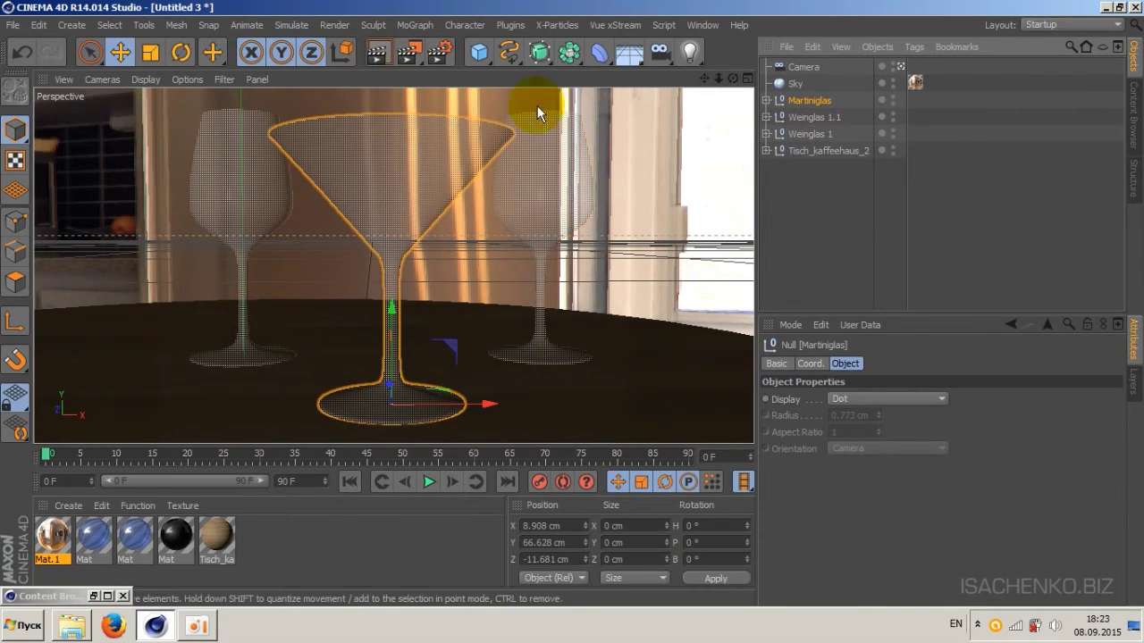
click(802, 67)
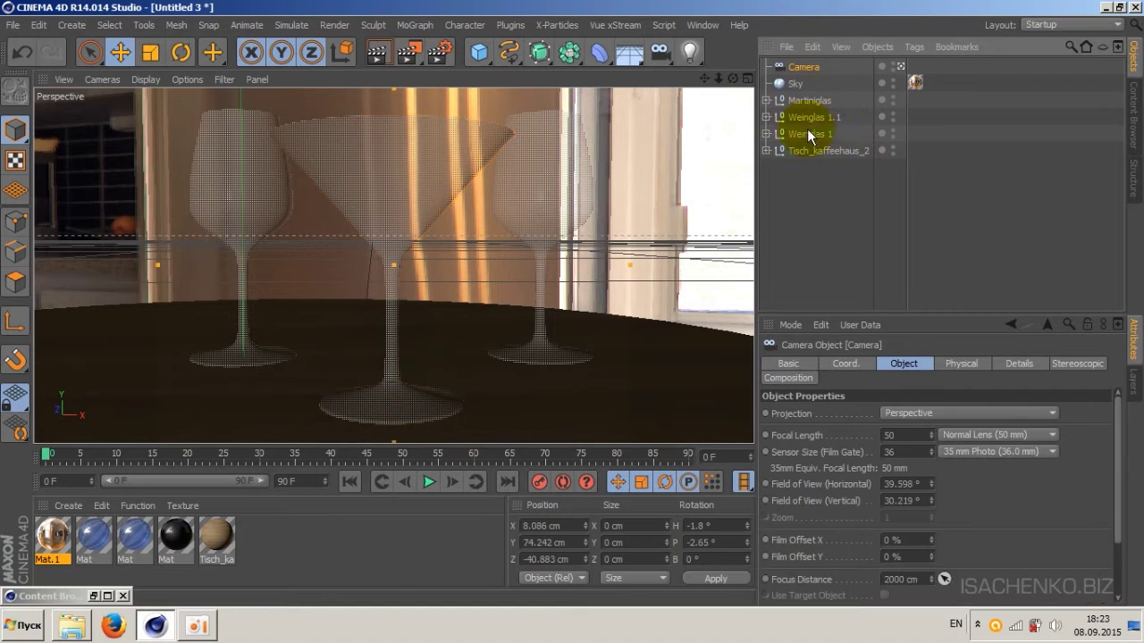
click(964, 364)
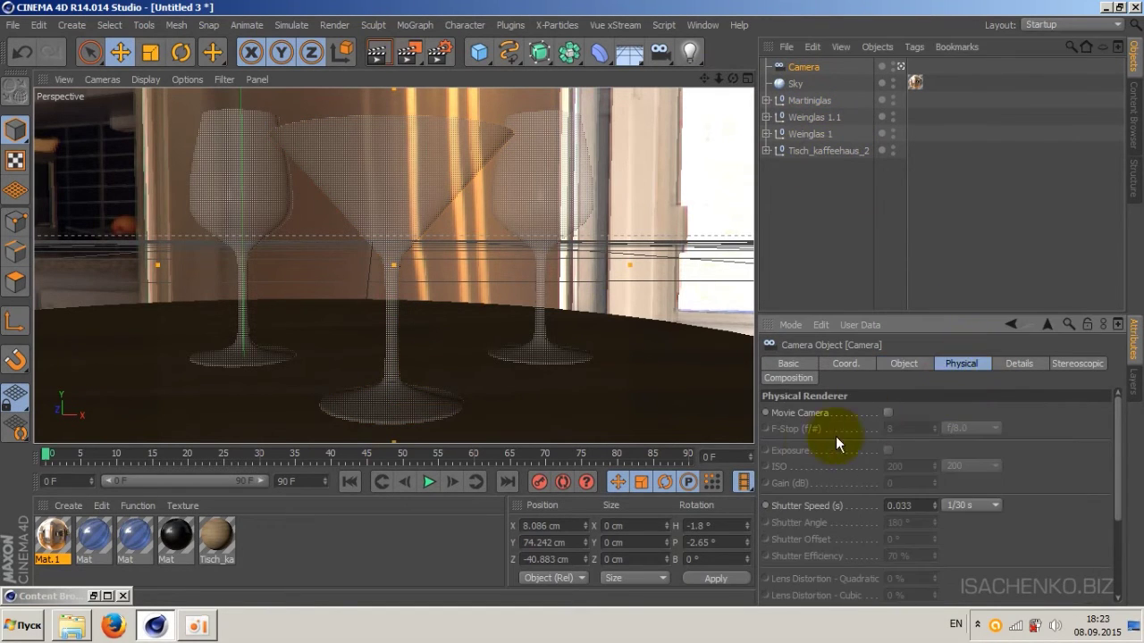
click(910, 364)
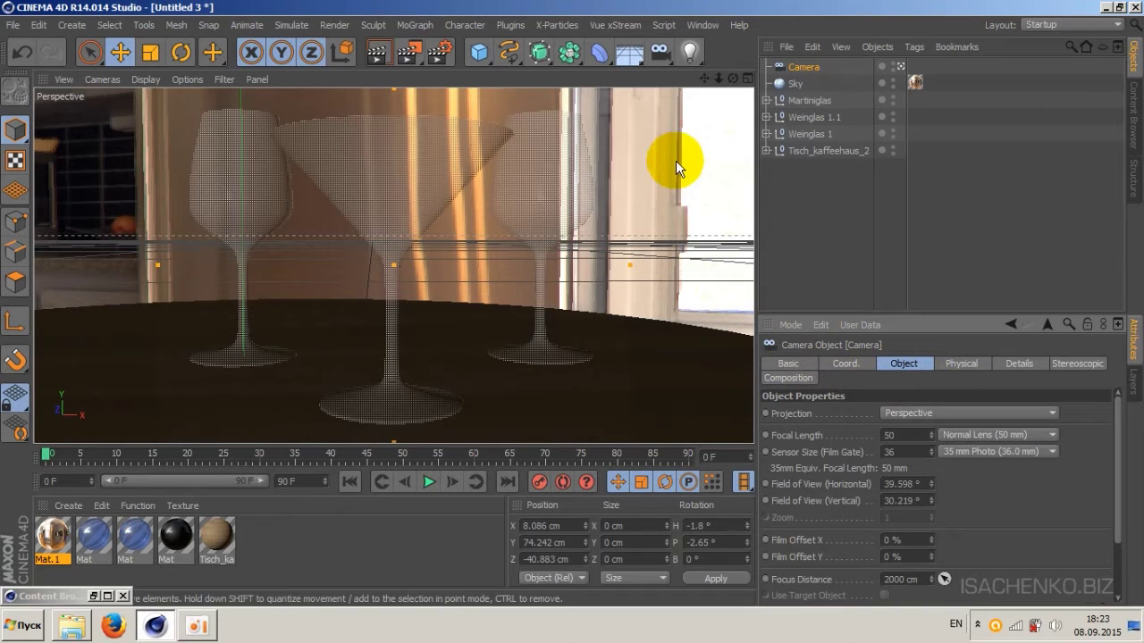
click(333, 25)
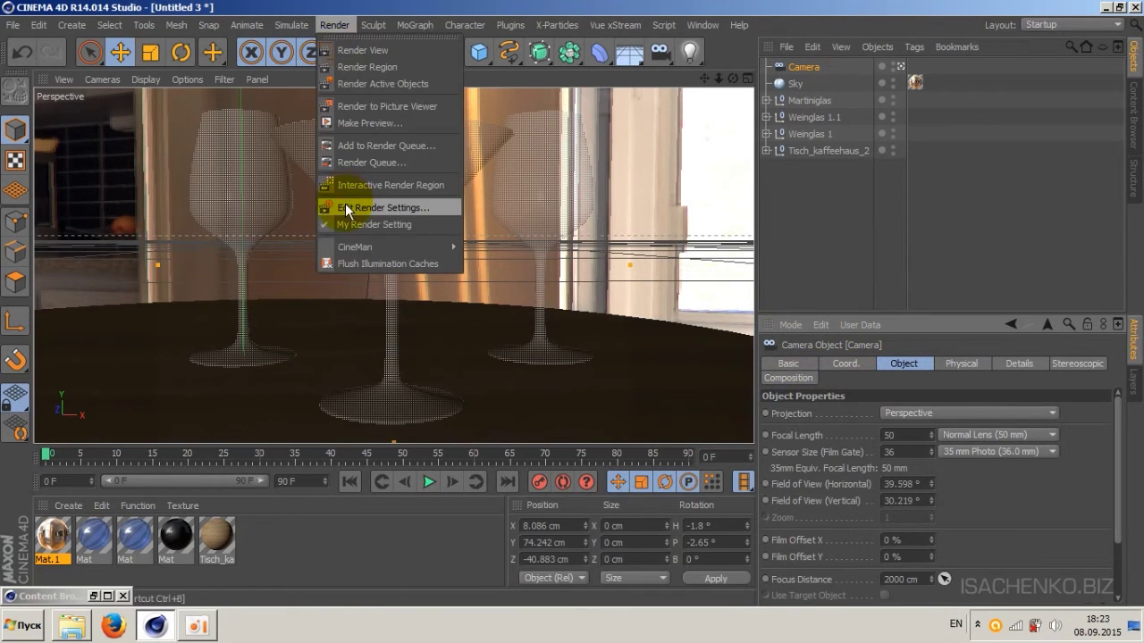
Switch the renderer to Physical, enable Depth Of Field, and keep the Adaptive sampler.
click(345, 198)
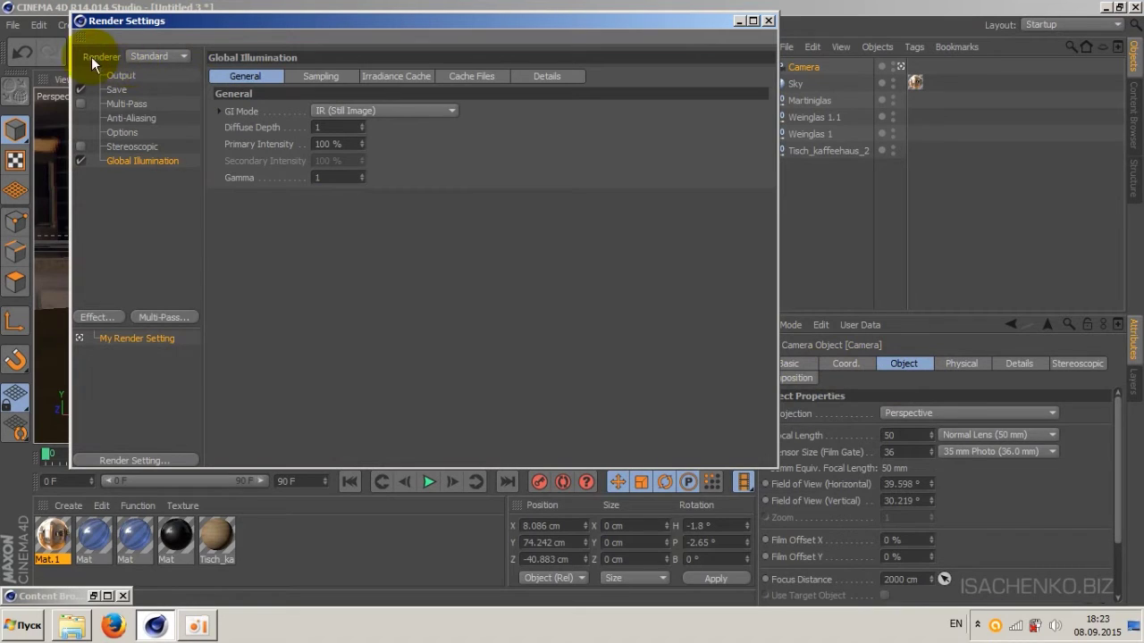
click(154, 56)
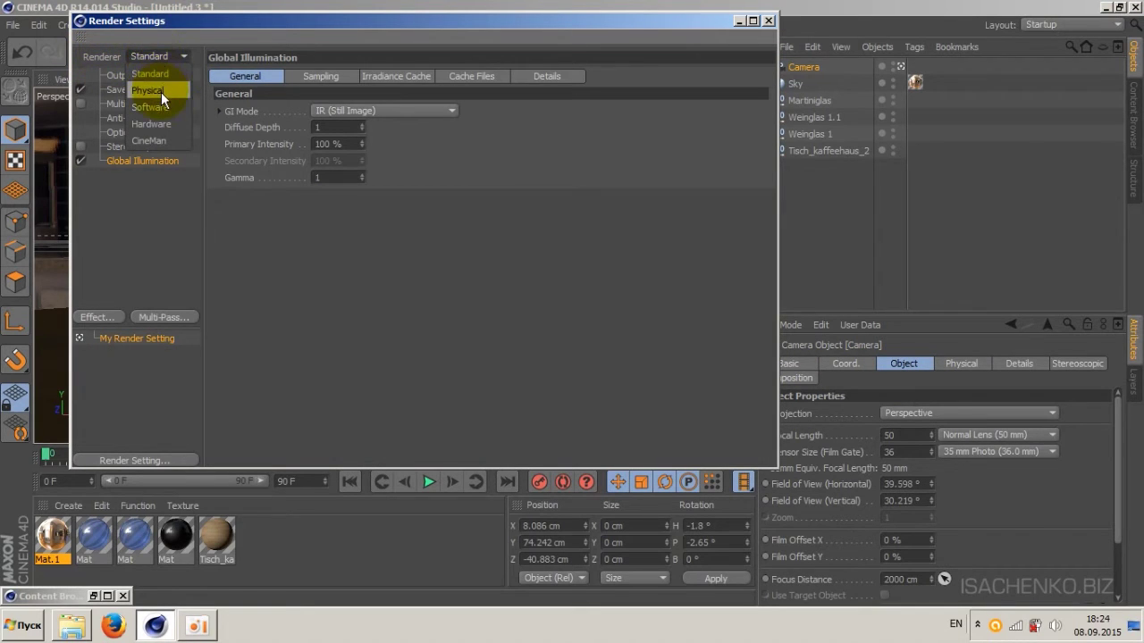
click(161, 92)
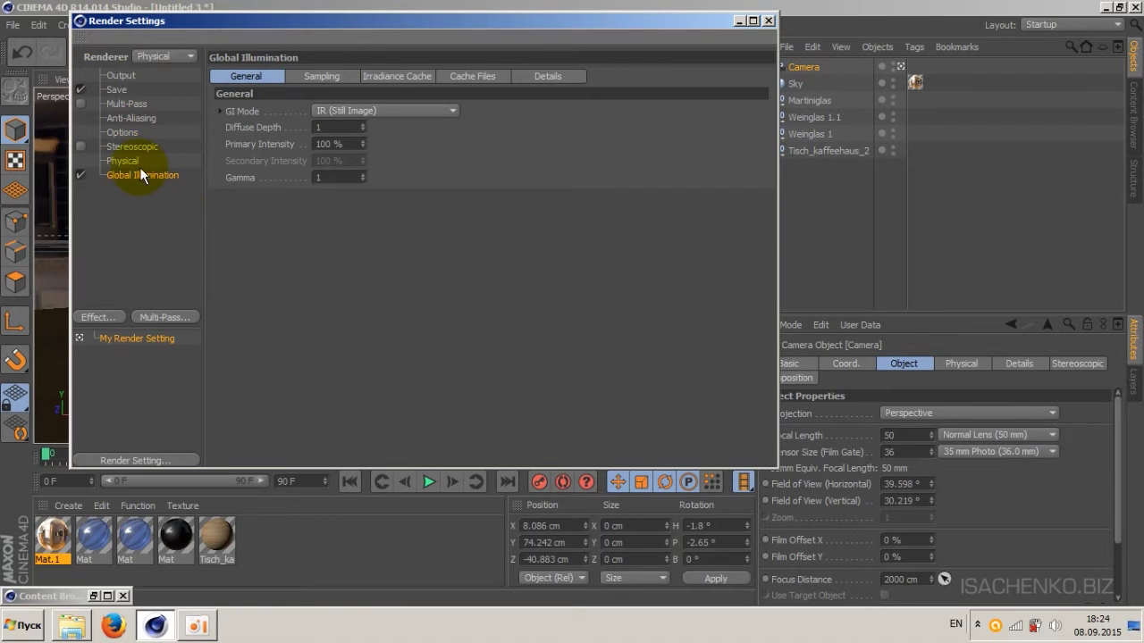
click(124, 162)
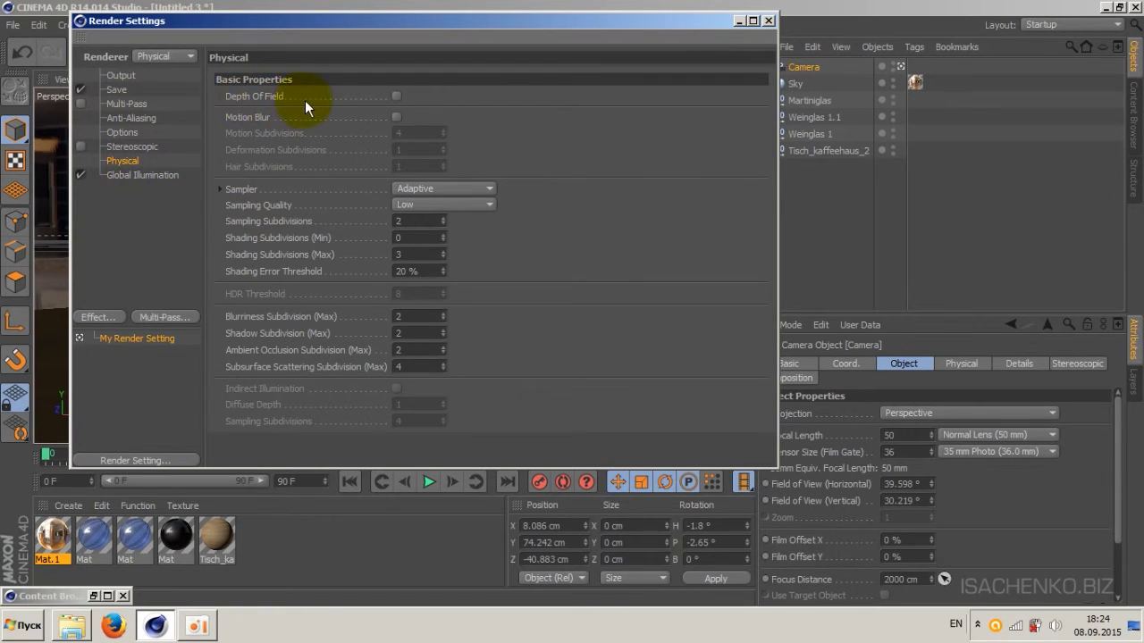
click(396, 95)
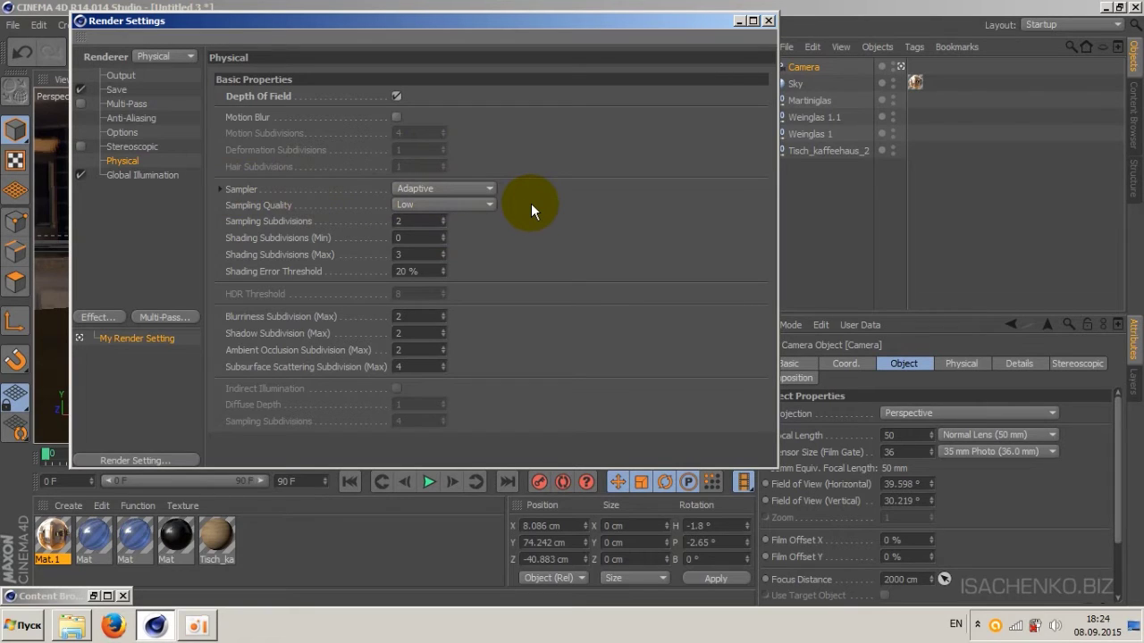
click(483, 192)
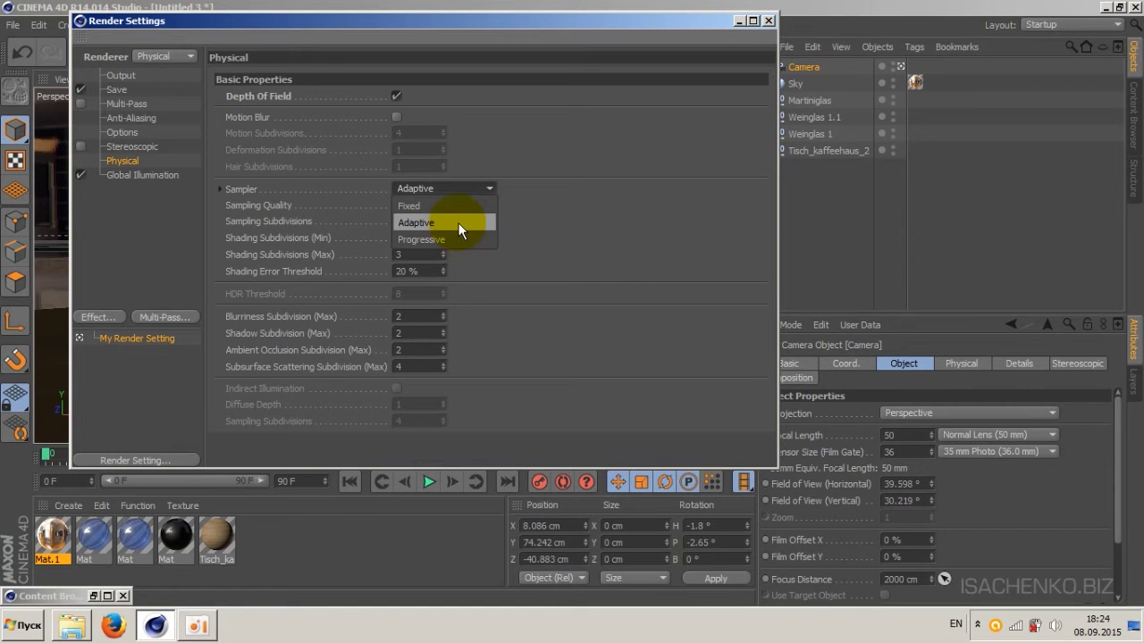
click(489, 189)
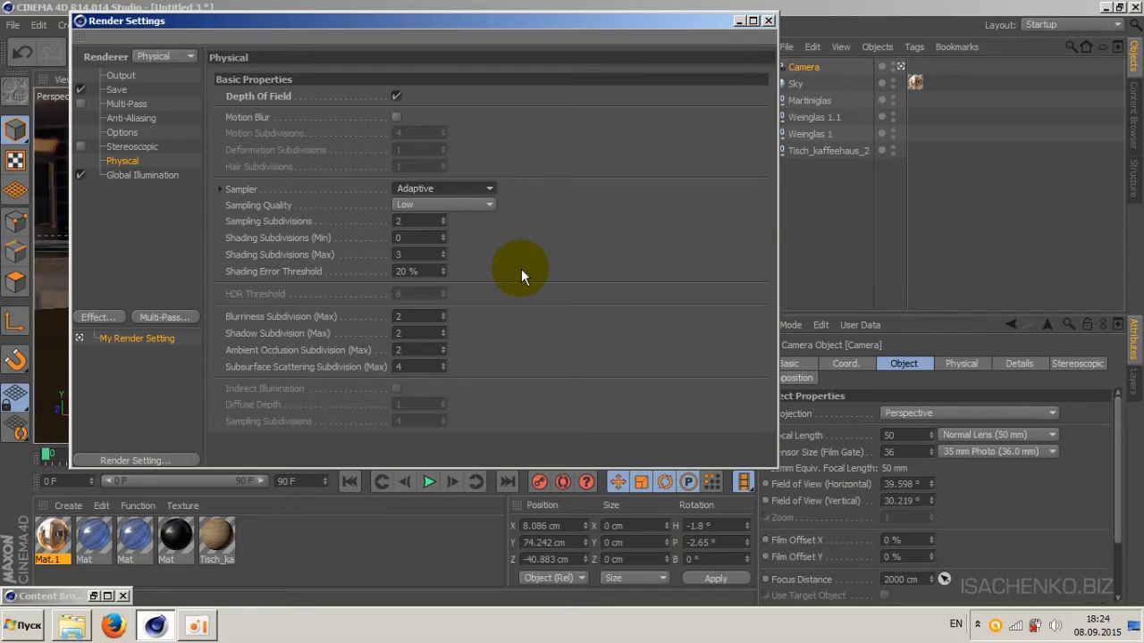
Switch the Sampler to Progressive and try its Infinite, Pass Count and Time Limit modes.
click(475, 192)
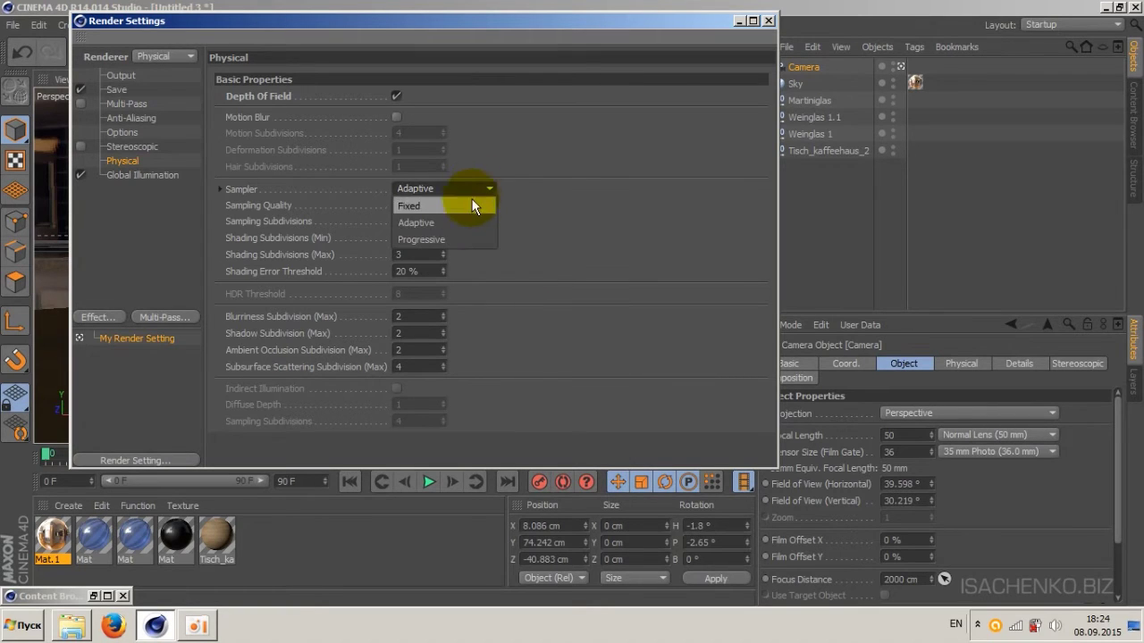
click(448, 239)
click(220, 189)
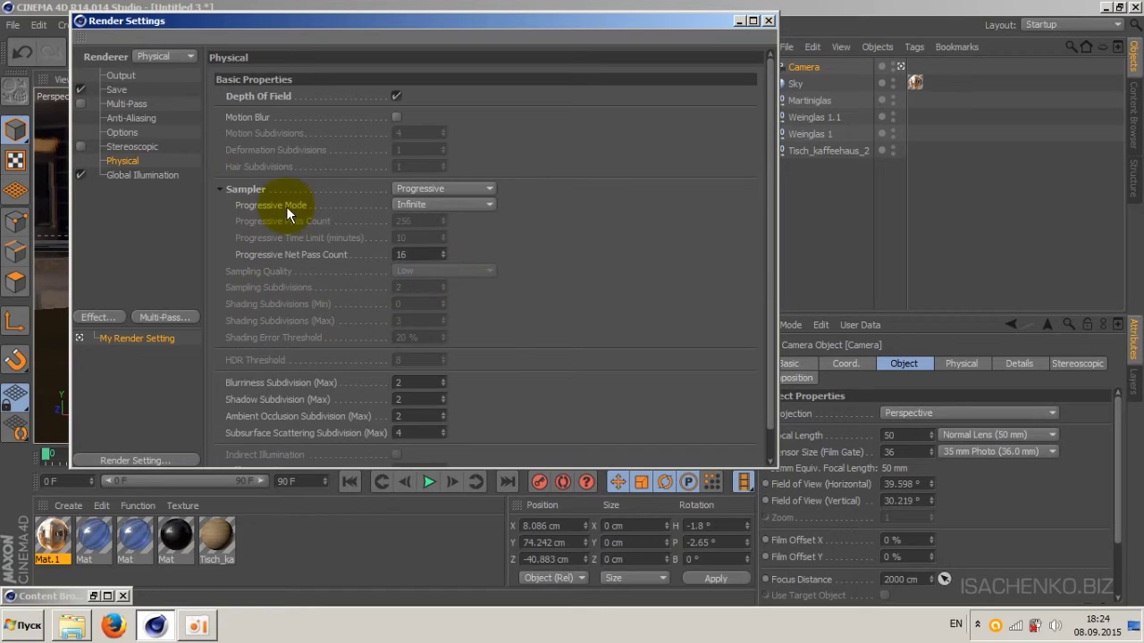
click(447, 208)
click(450, 205)
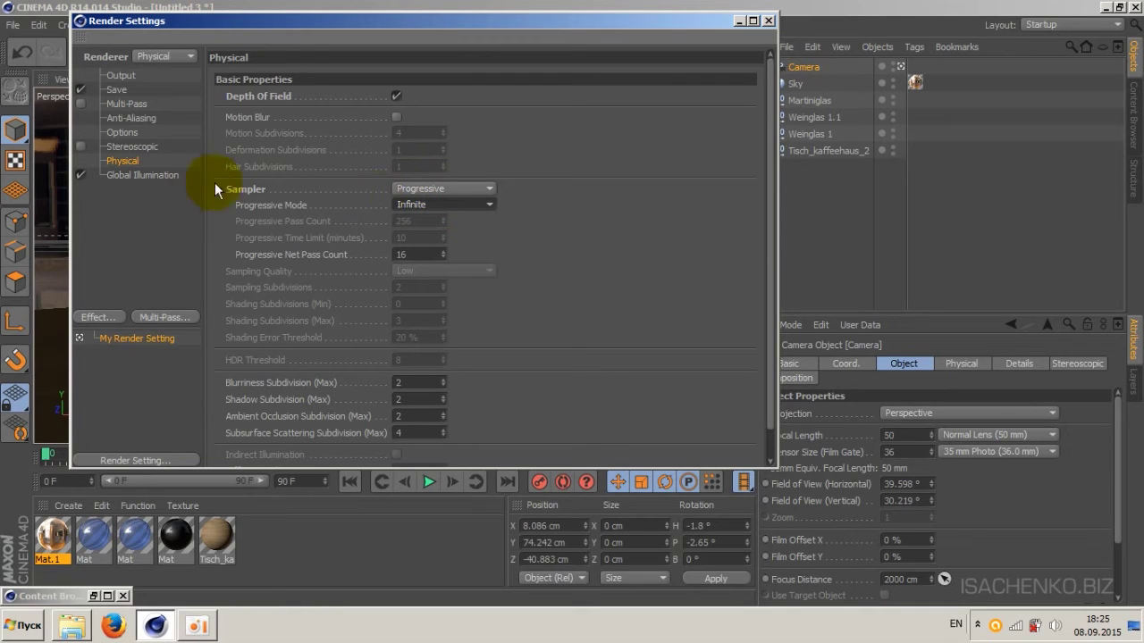
click(421, 208)
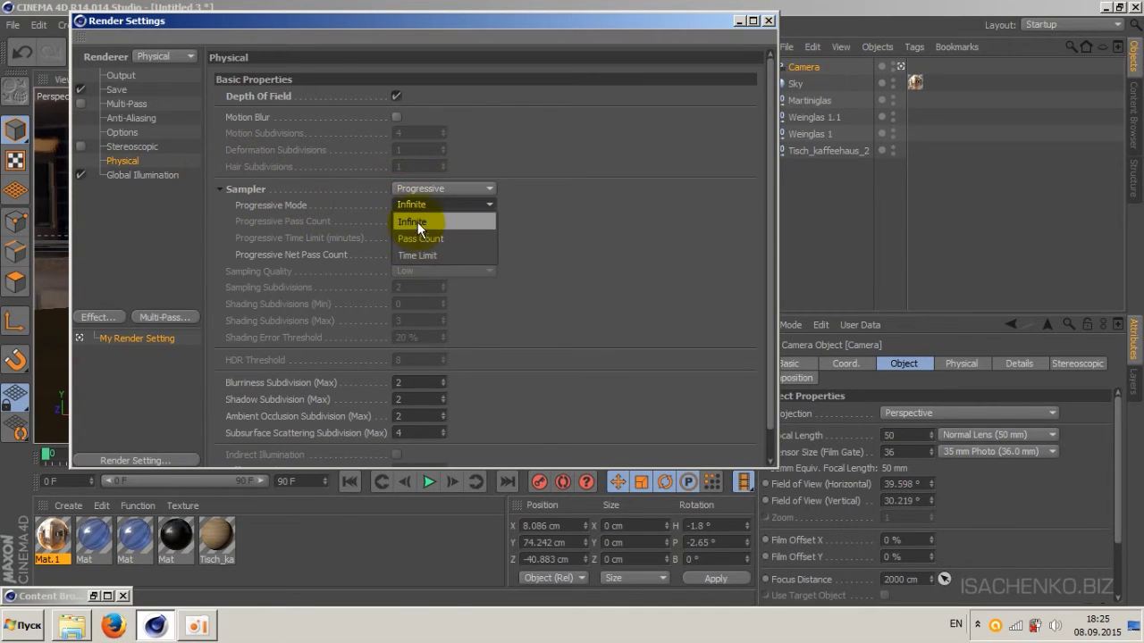
click(420, 237)
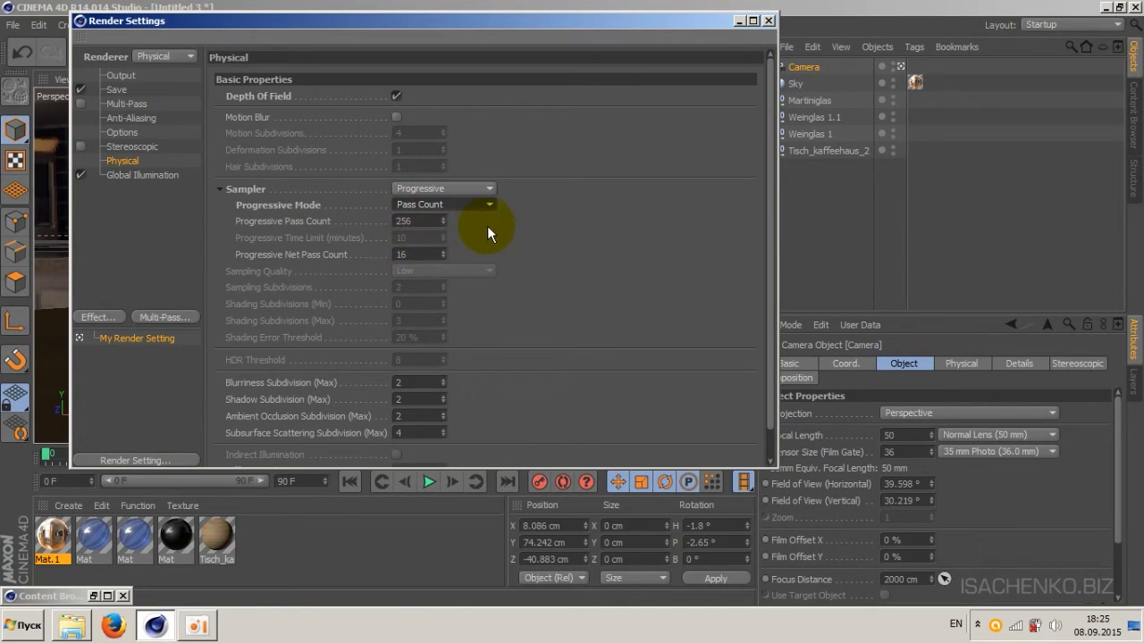
click(481, 204)
click(457, 258)
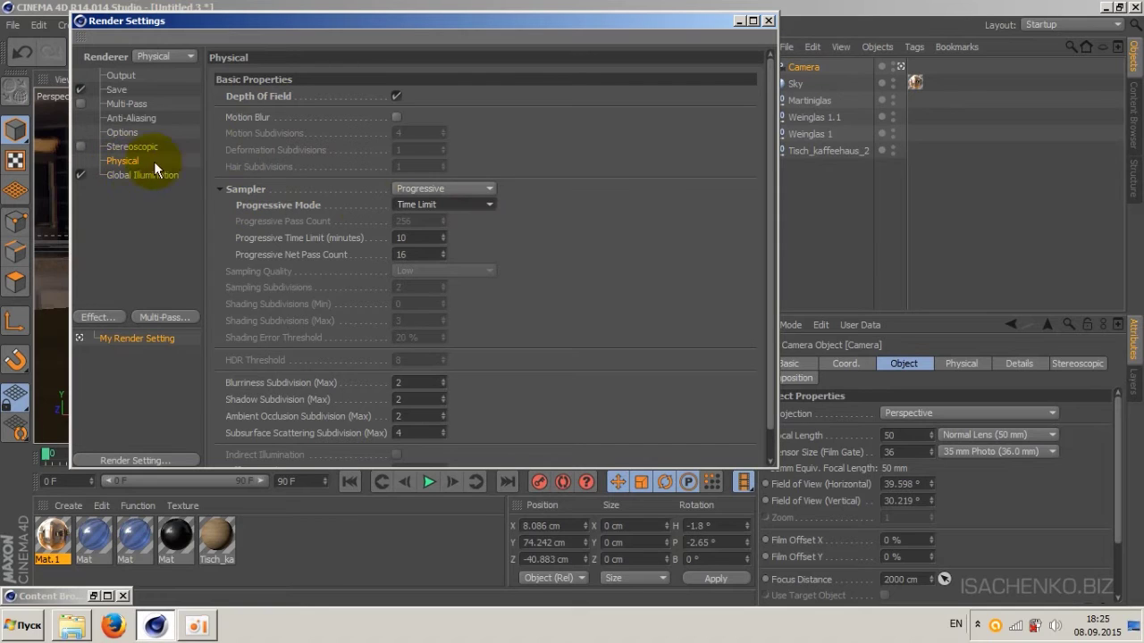
Enter a time limit of 20, change to Pass Count 24, then return the Sampler to Adaptive.
double_click(422, 239)
text(20)
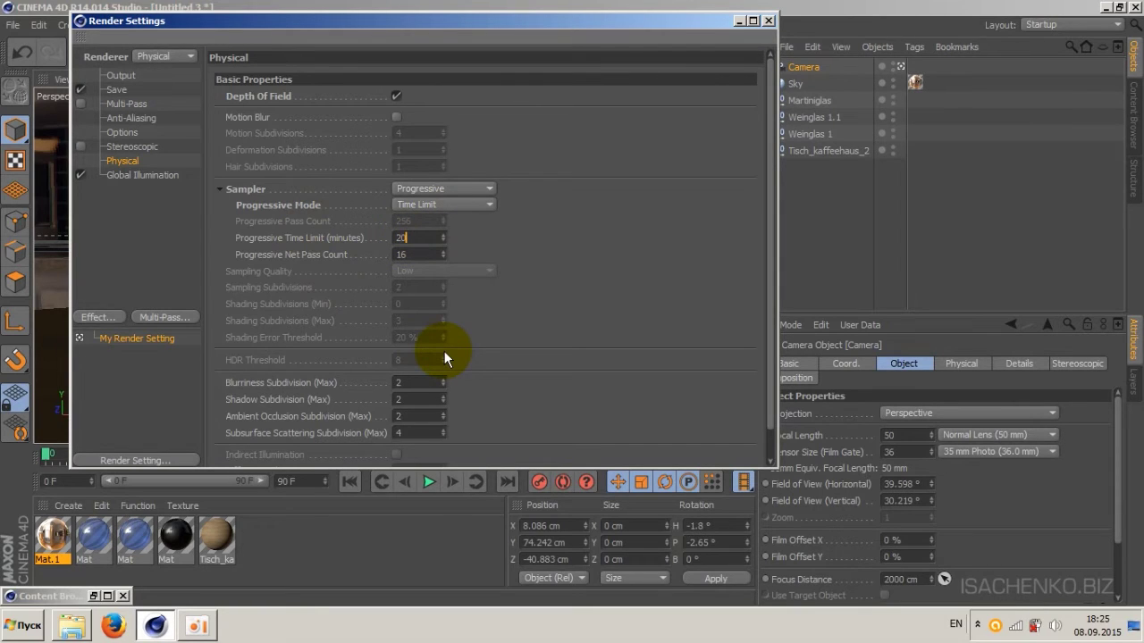
click(489, 205)
click(466, 236)
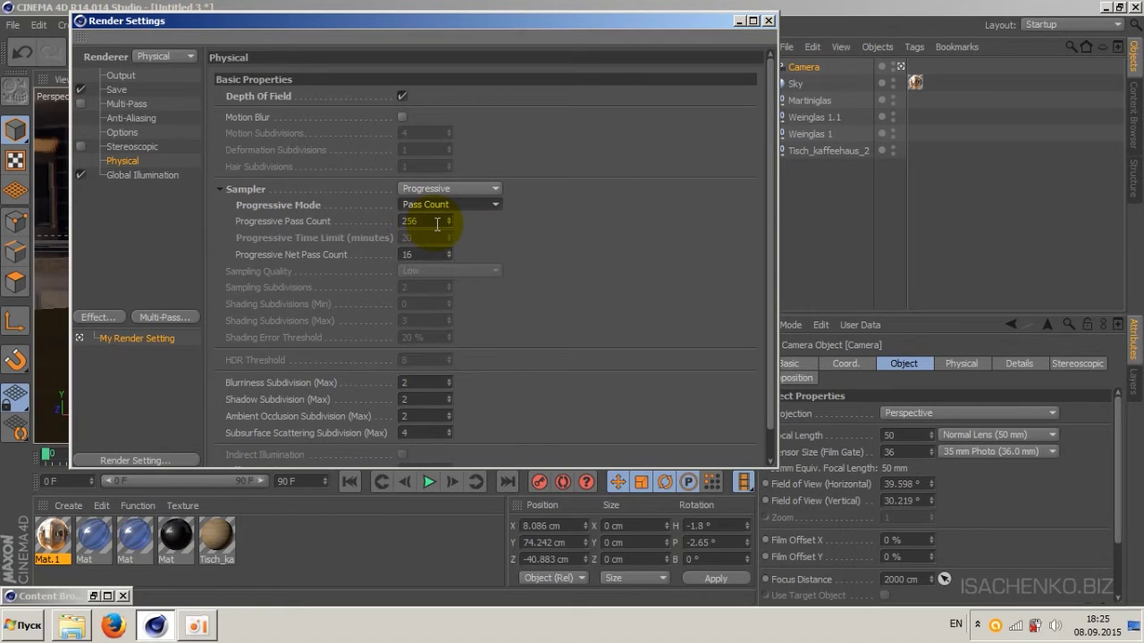
double_click(437, 224)
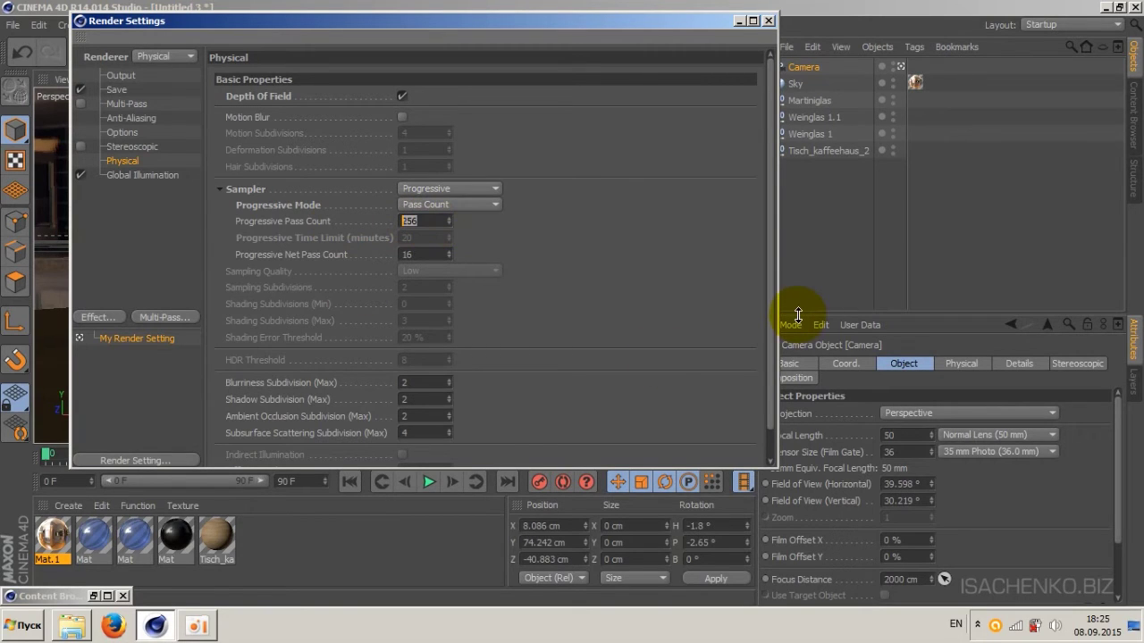
text(24)
key(Return)
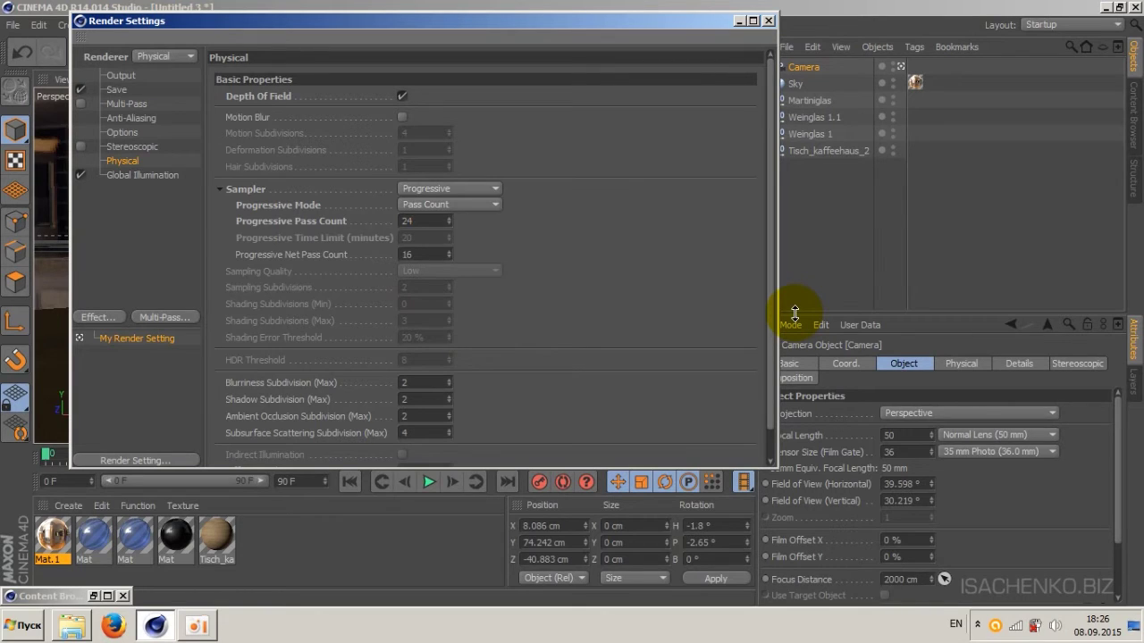
click(492, 191)
click(459, 218)
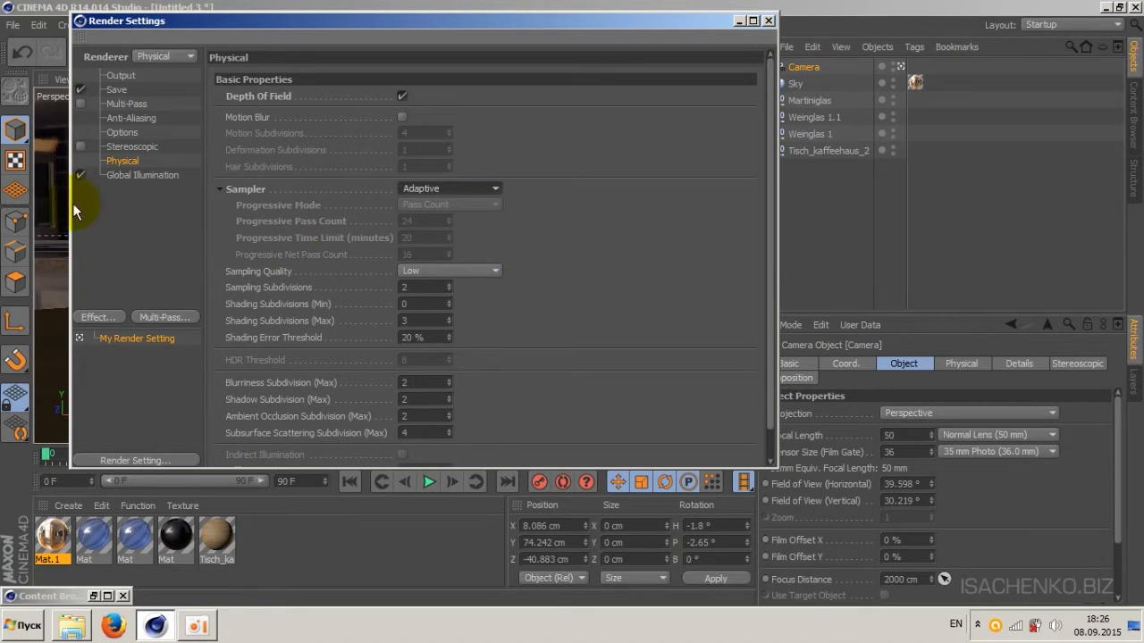
Collapse the Sampler options and change Sampling Quality from Low to Automatic.
click(218, 189)
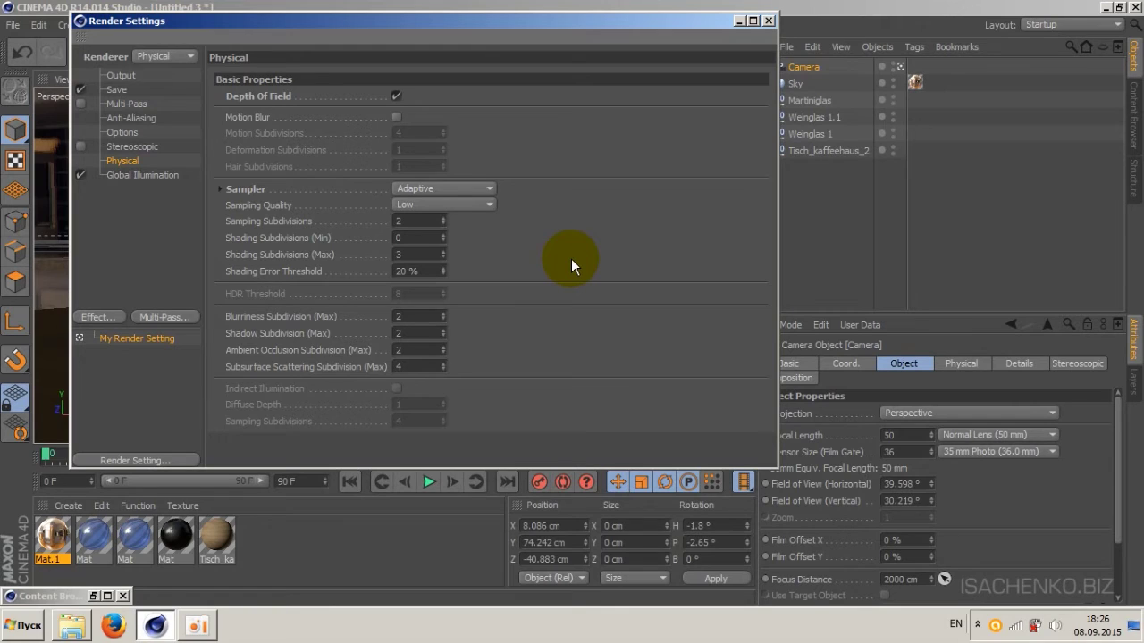
click(489, 205)
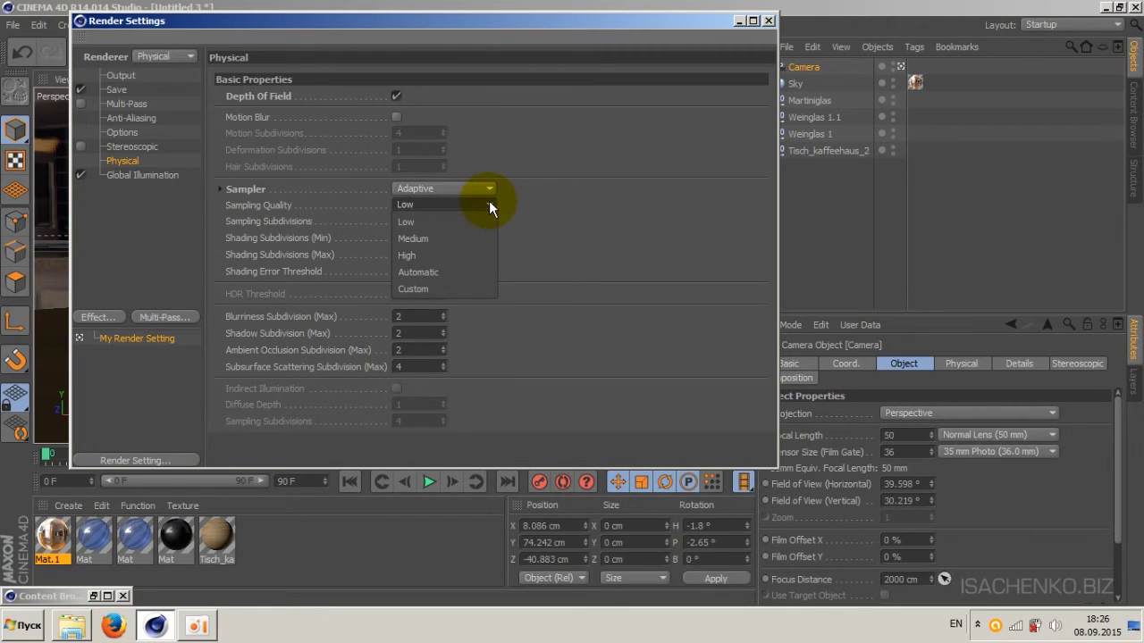
click(457, 223)
click(488, 202)
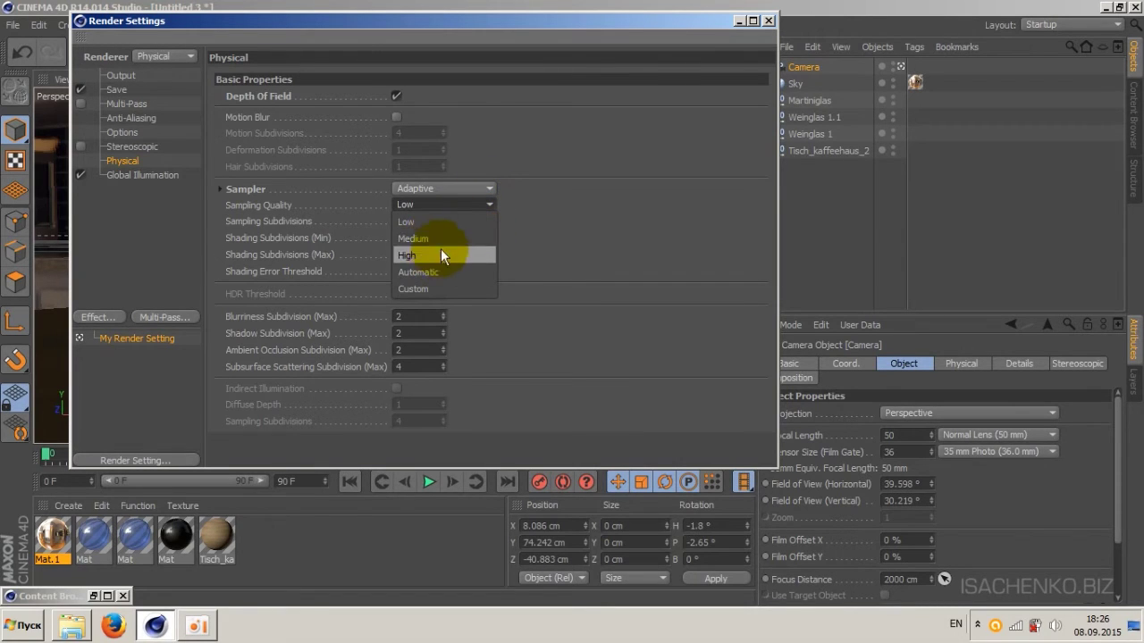
click(471, 206)
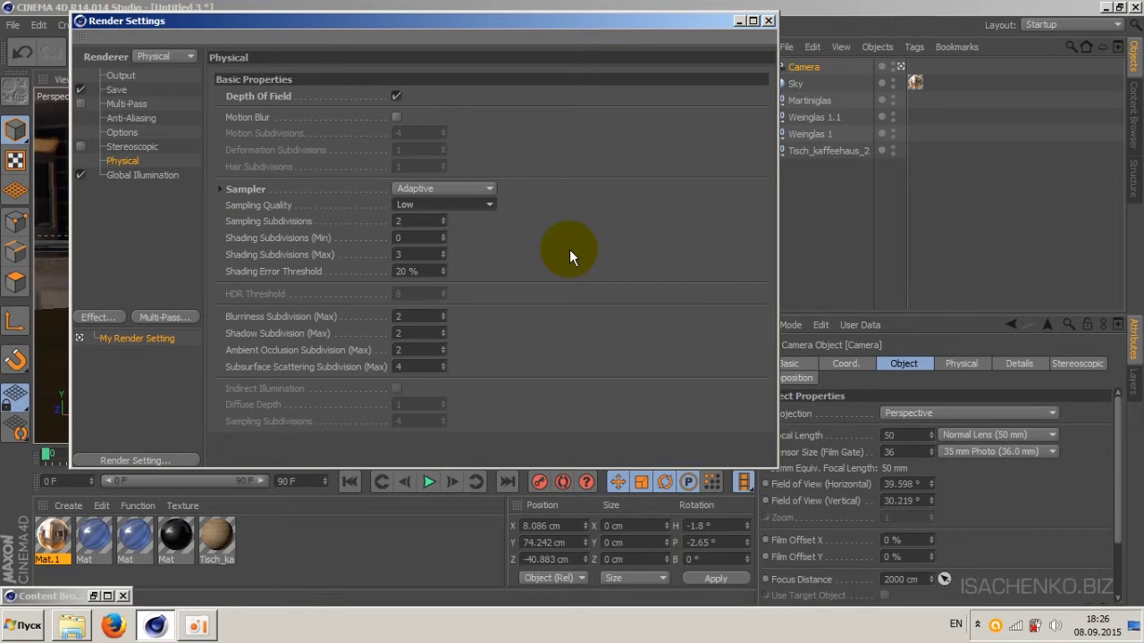
click(488, 209)
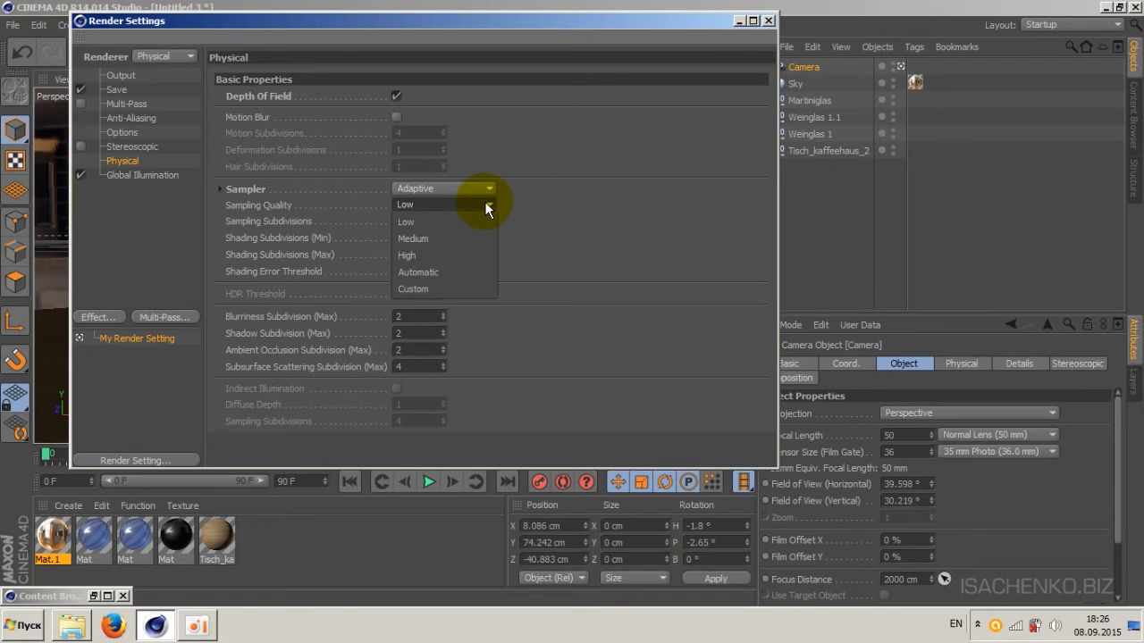
click(488, 208)
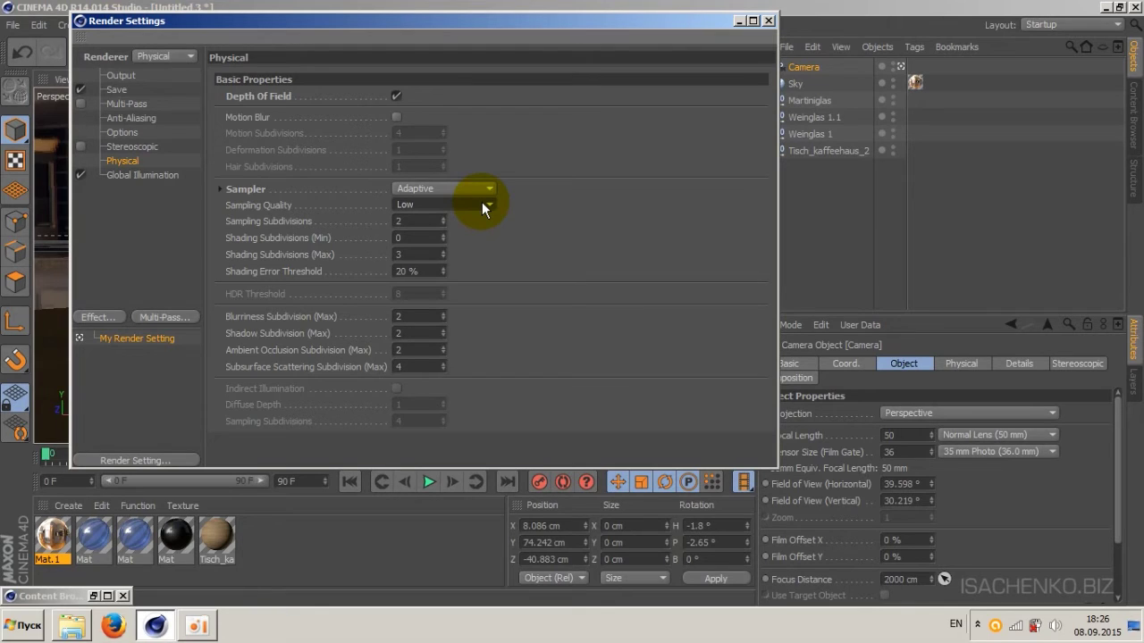
click(482, 202)
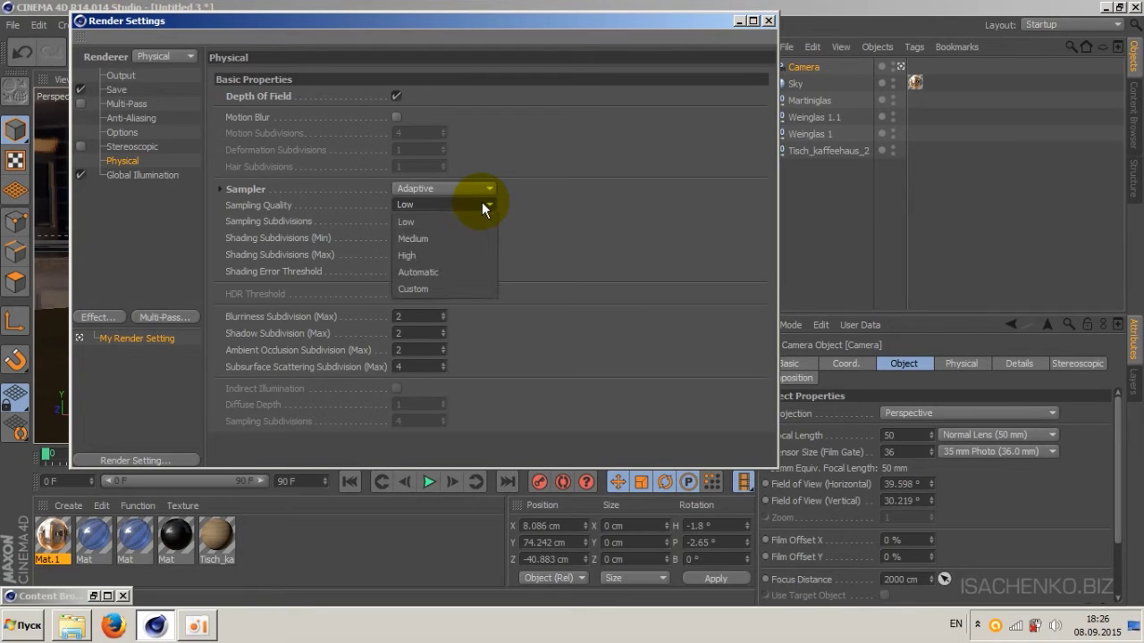
click(448, 279)
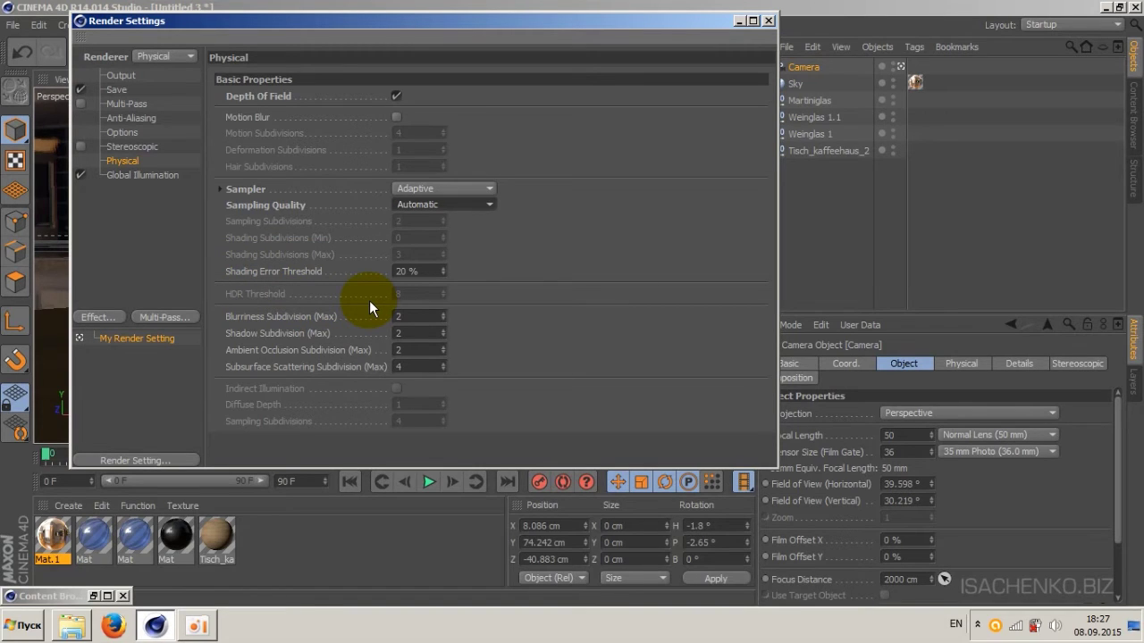
click(413, 270)
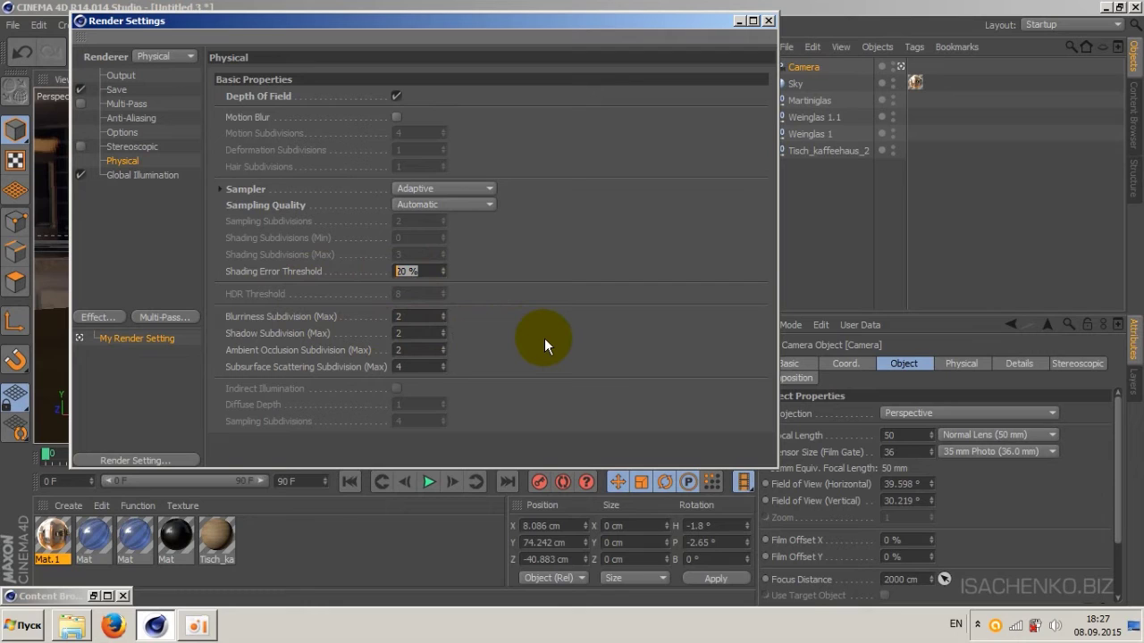
text(5)
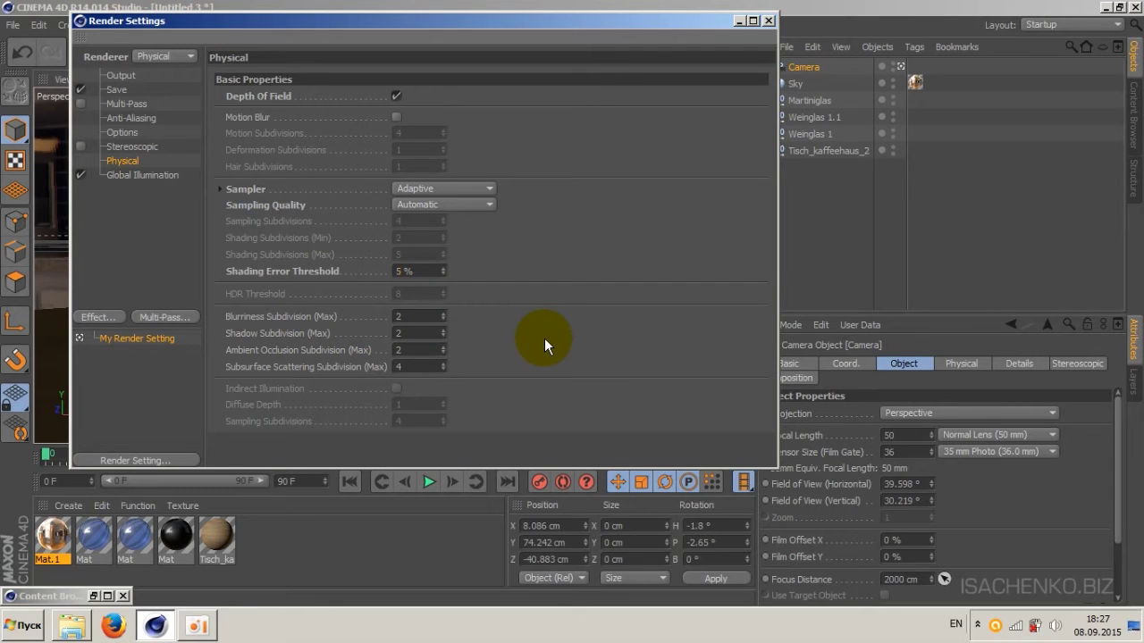
click(413, 271)
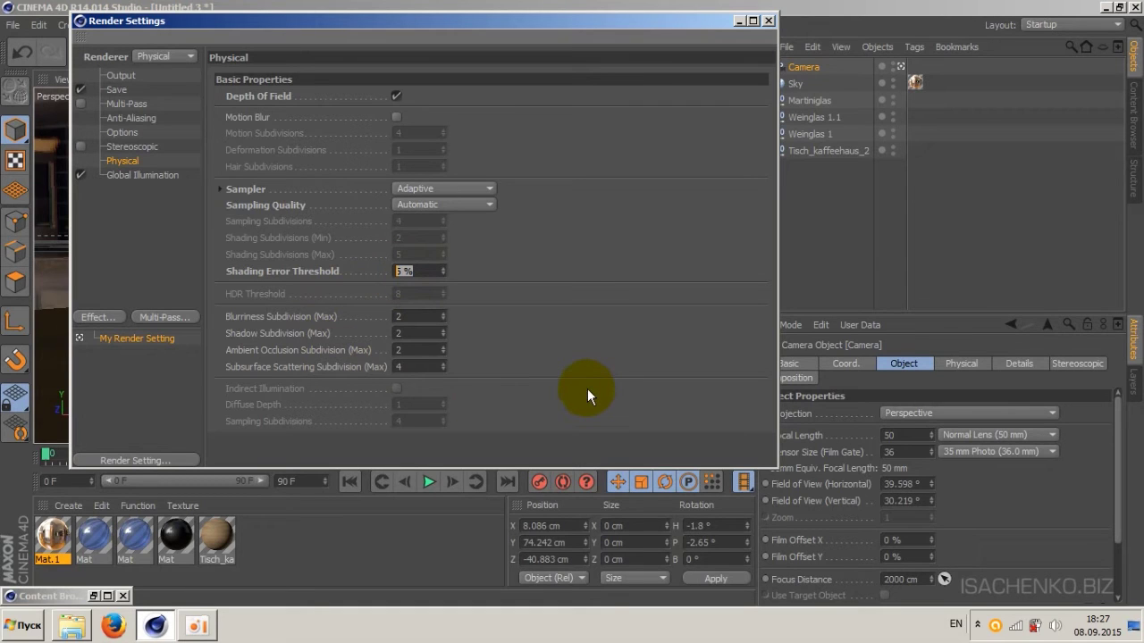
text(20)
key(Return)
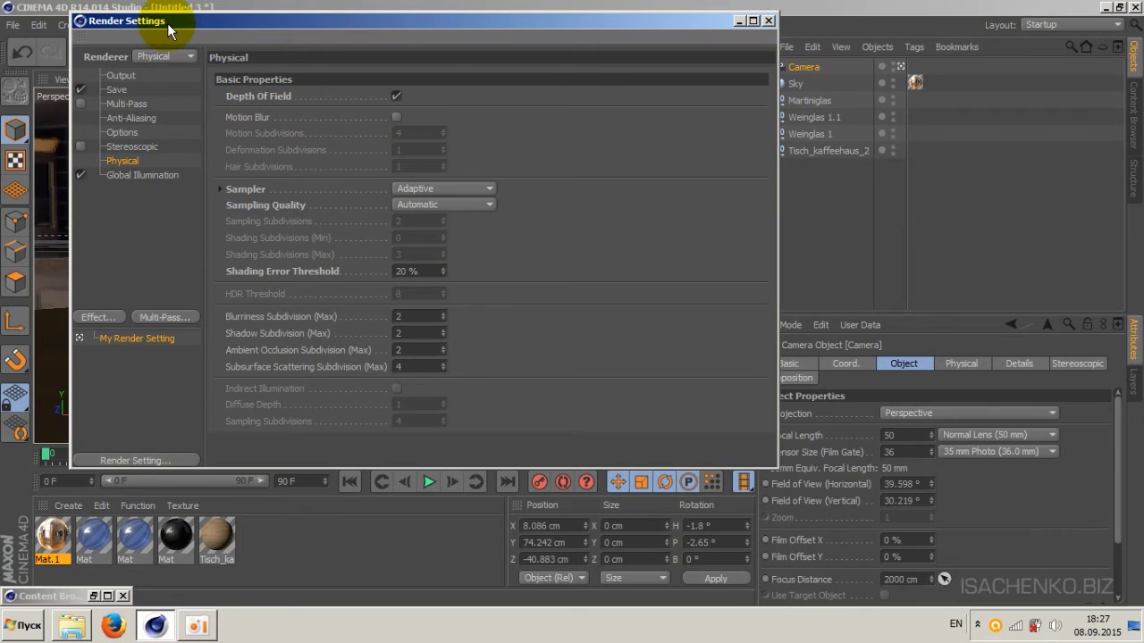
Move the Render Settings window aside and close it.
drag(167, 29, 195, 110)
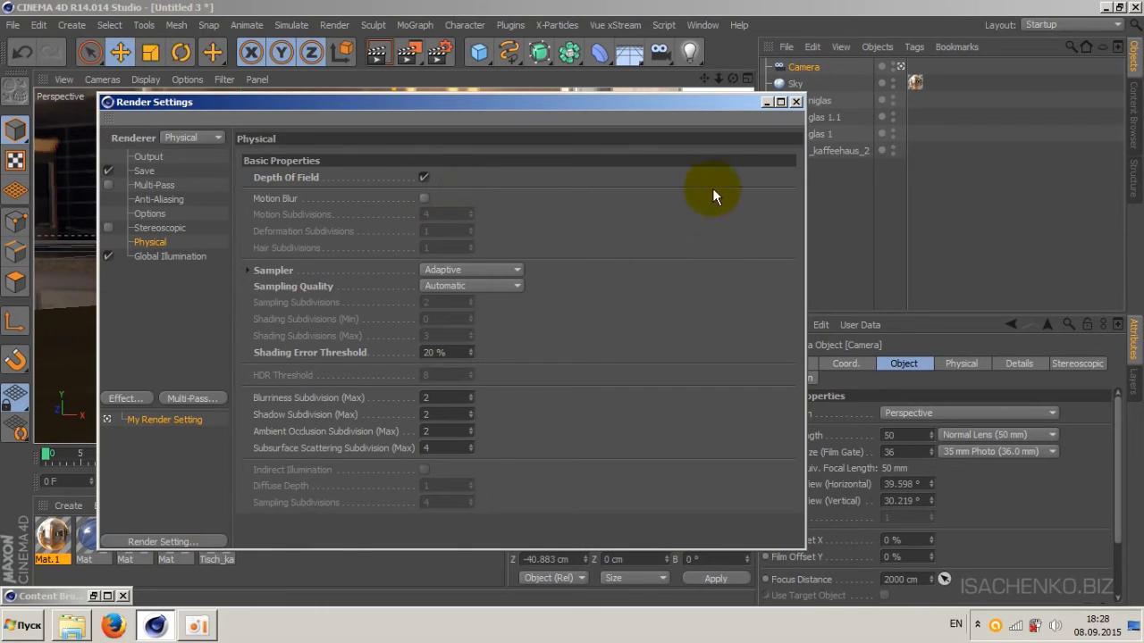
click(796, 102)
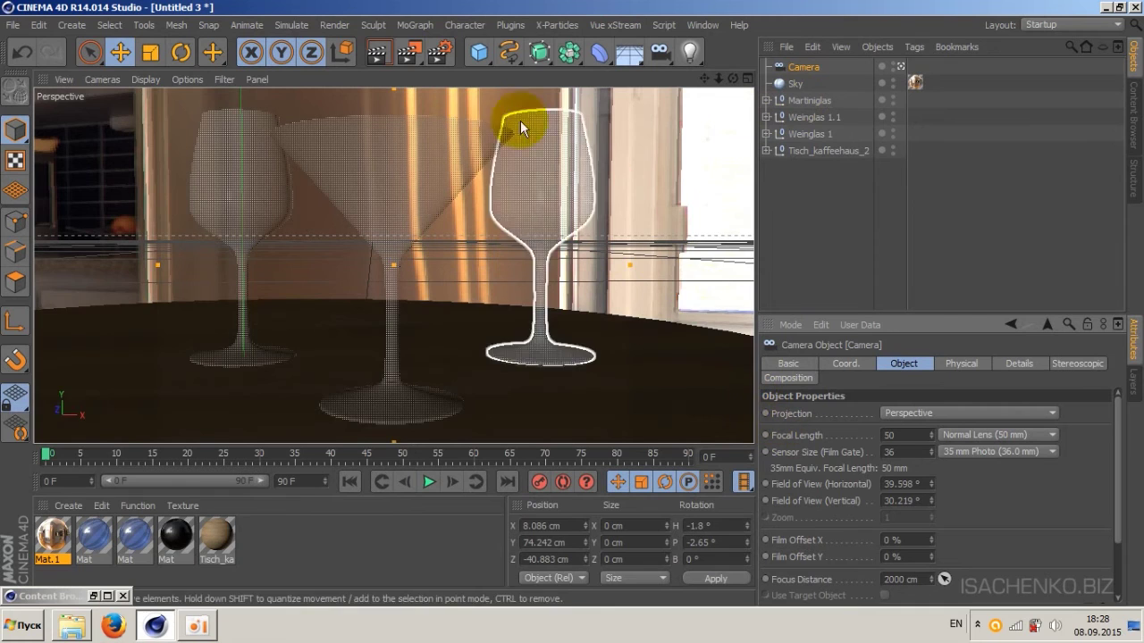
click(378, 56)
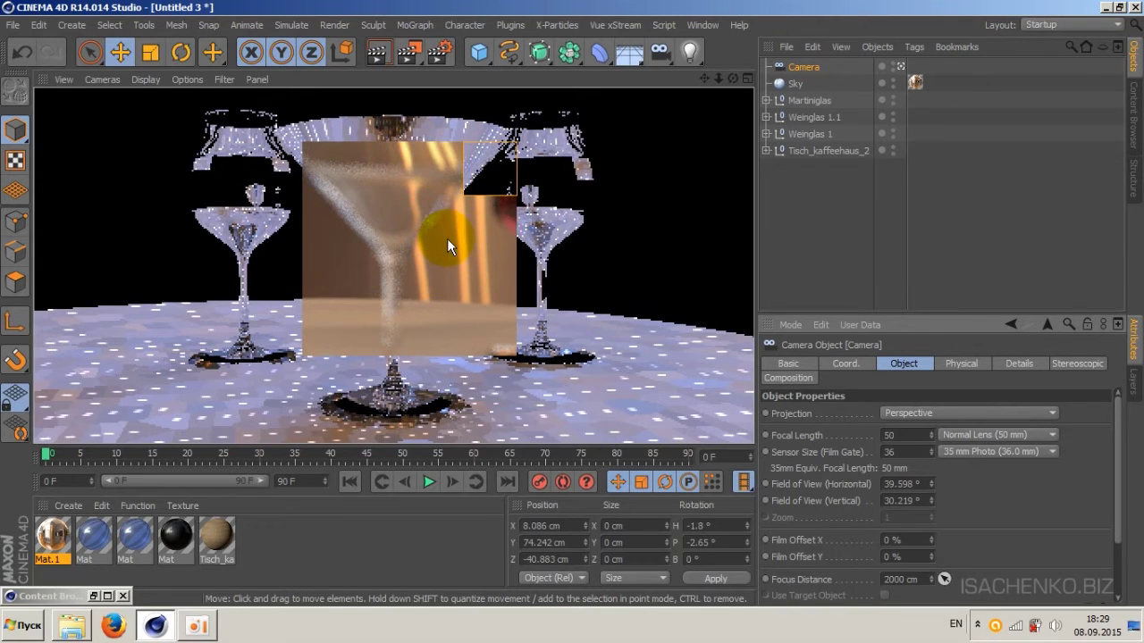
click(449, 278)
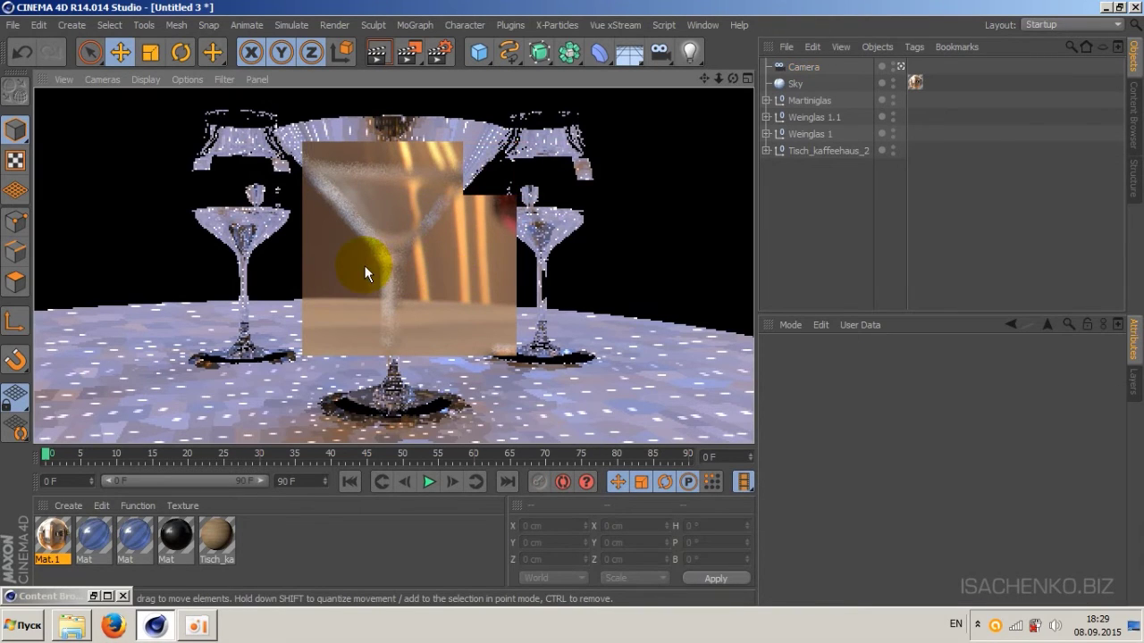
click(803, 68)
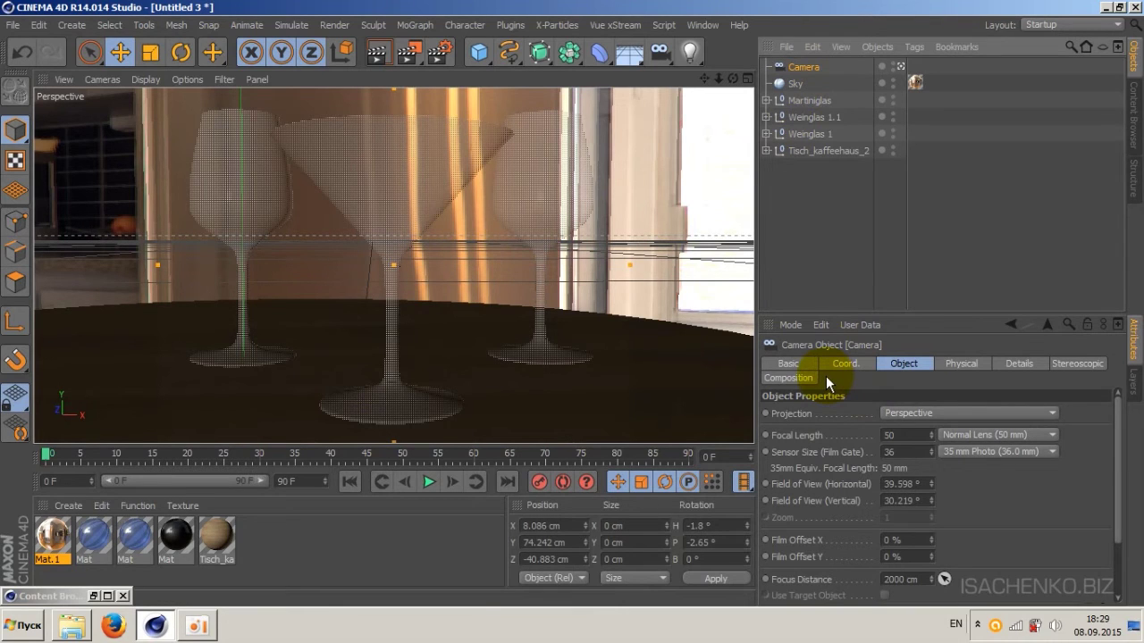
Leave the camera view and orbit and dolly back until the camera frustum shows among the chairs.
click(901, 67)
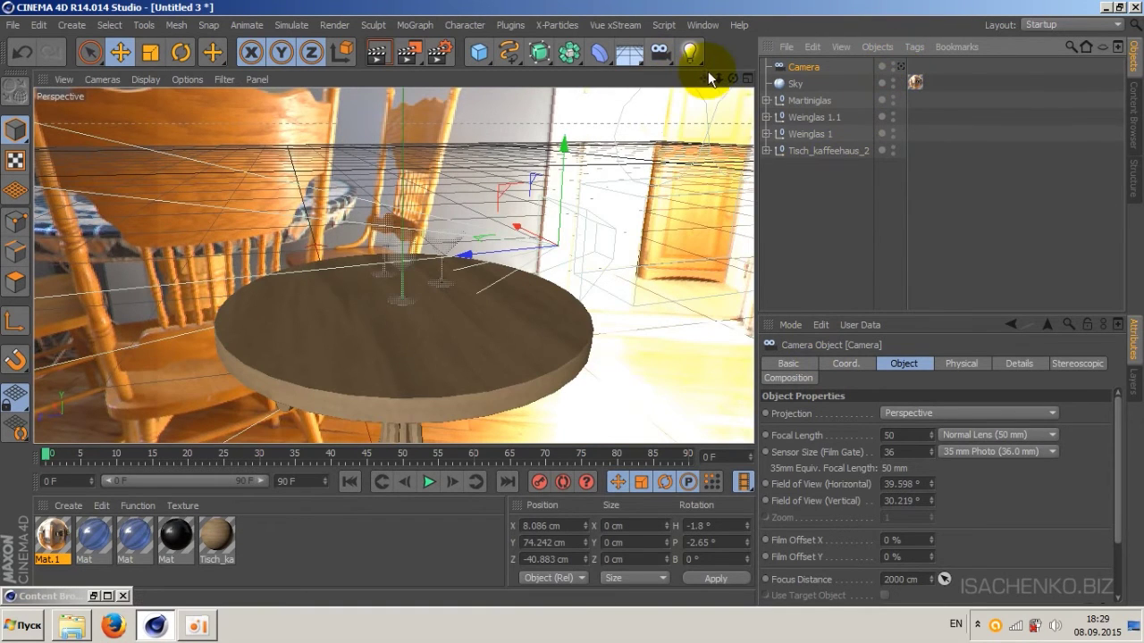
drag(733, 79, 342, 330)
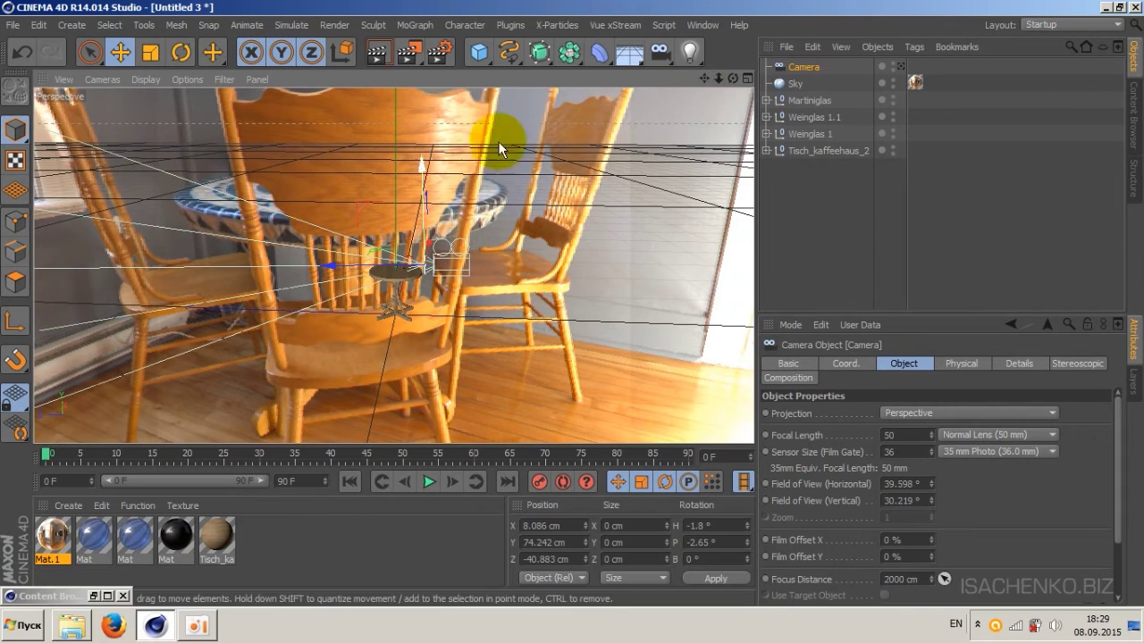
mouse_move(717, 78)
mouse_down()
mouse_move(716, 99)
mouse_move(132, 325)
mouse_up()
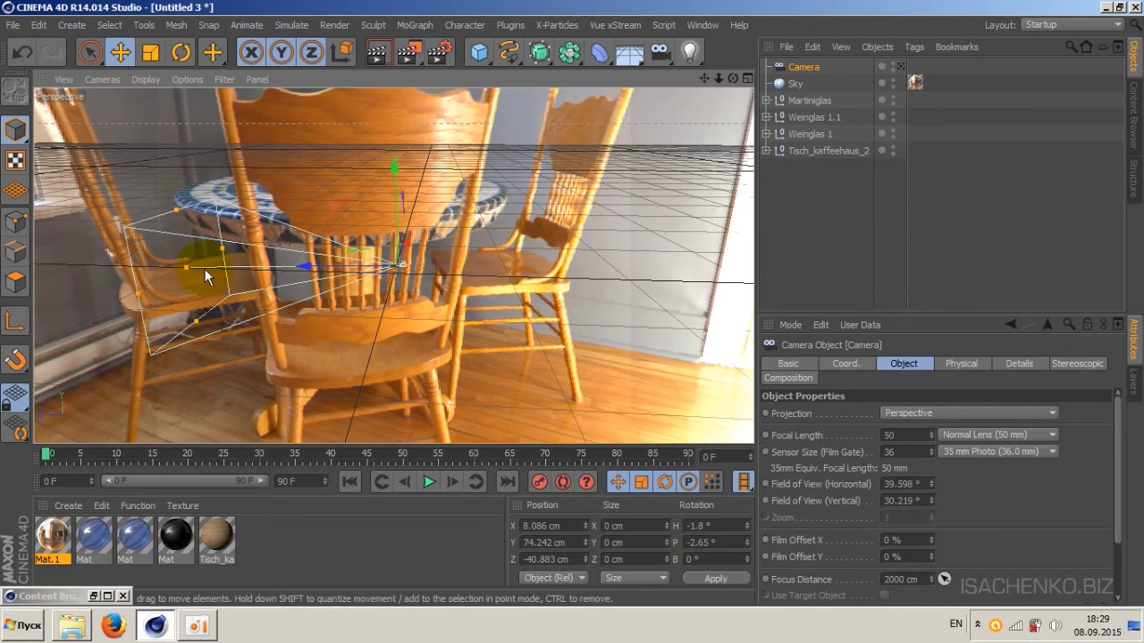
Pull the focus plane toward the camera and set Focus Distance to 50 cm.
drag(186, 265, 385, 269)
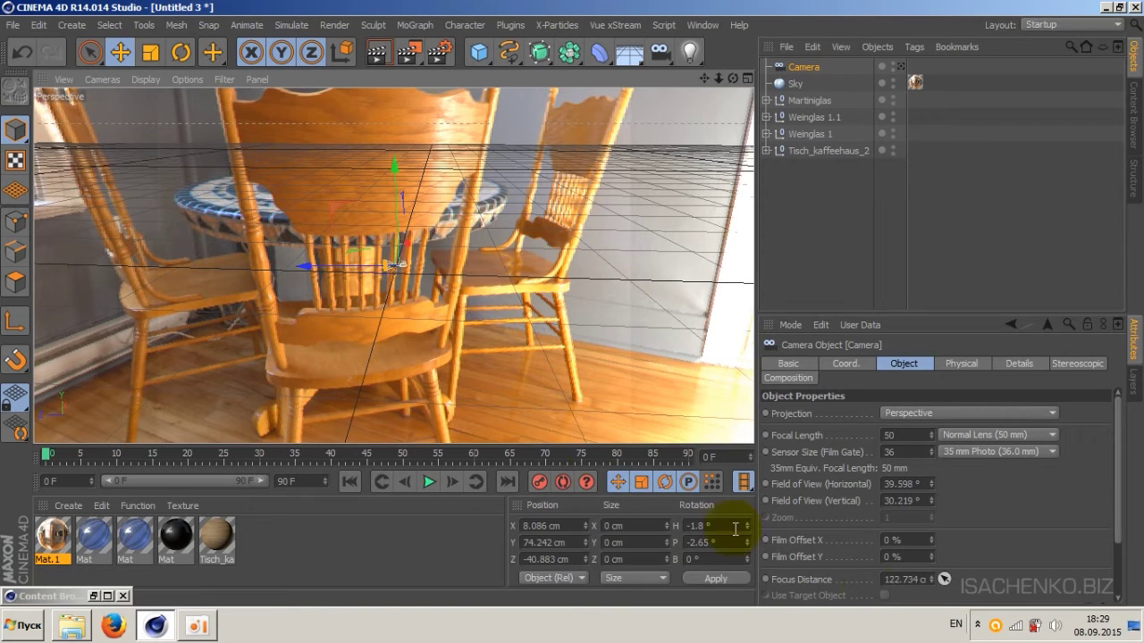
click(920, 579)
double_click(921, 579)
text(50)
key(Return)
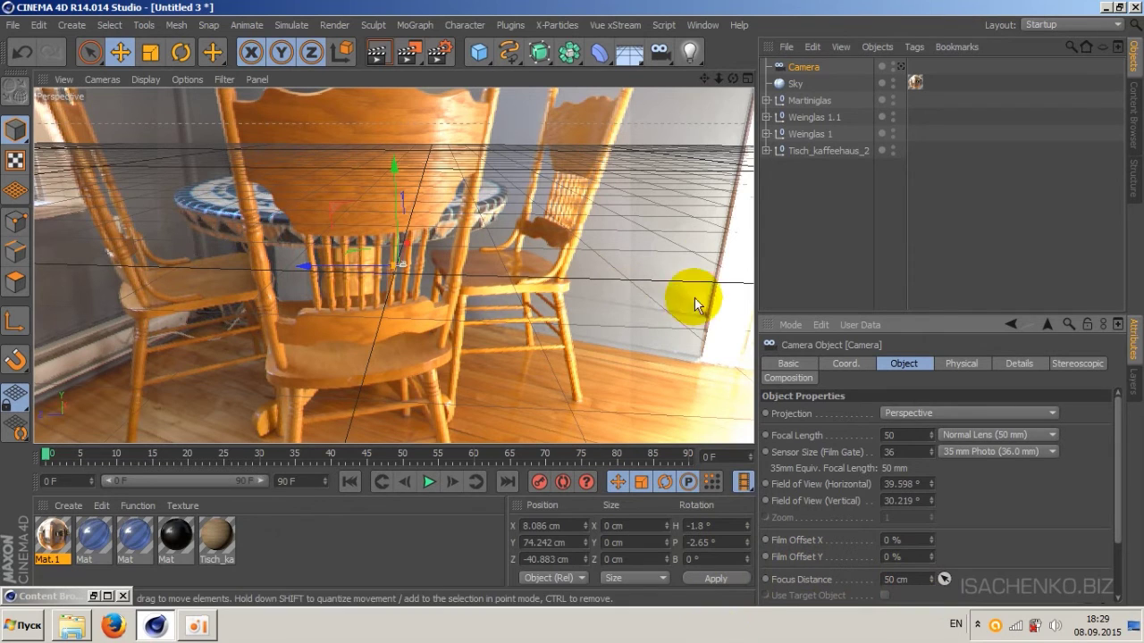
Drag the focus plane onto the glasses, fine-tuning Focus Distance to 26.933 cm.
mouse_move(718, 80)
mouse_down()
mouse_move(718, 90)
mouse_move(679, 53)
mouse_up()
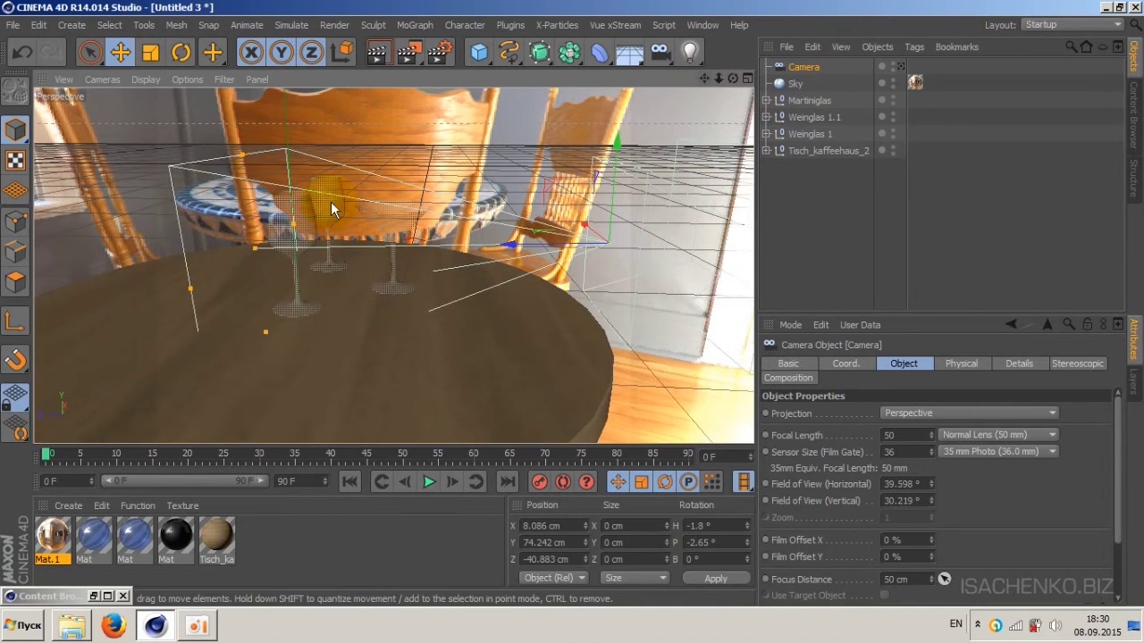
drag(255, 245, 390, 252)
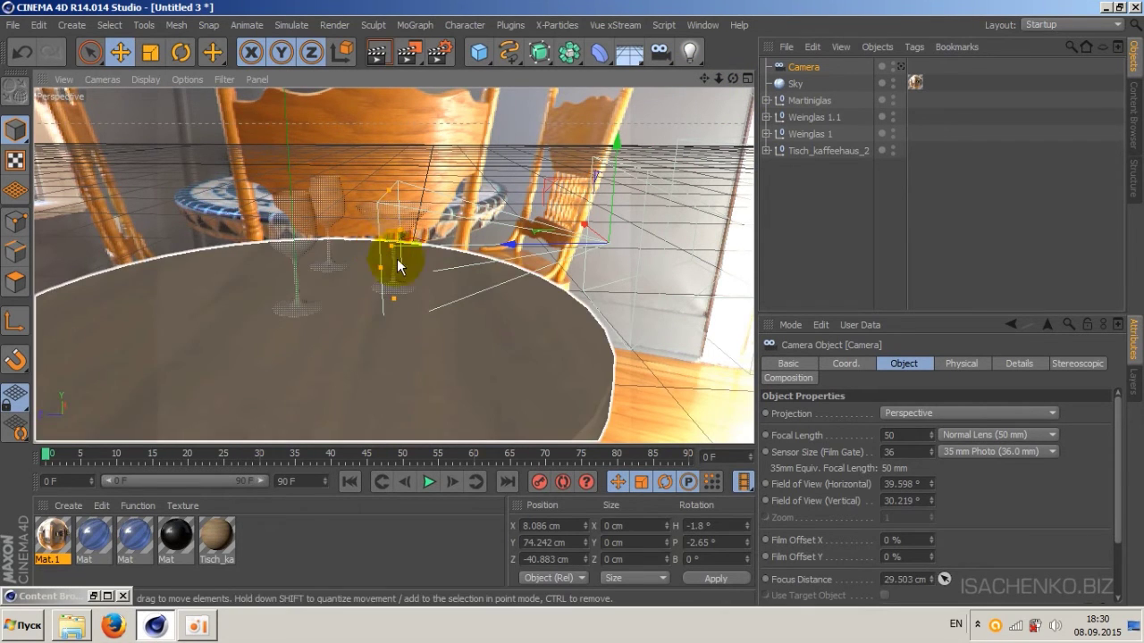
drag(733, 79, 393, 264)
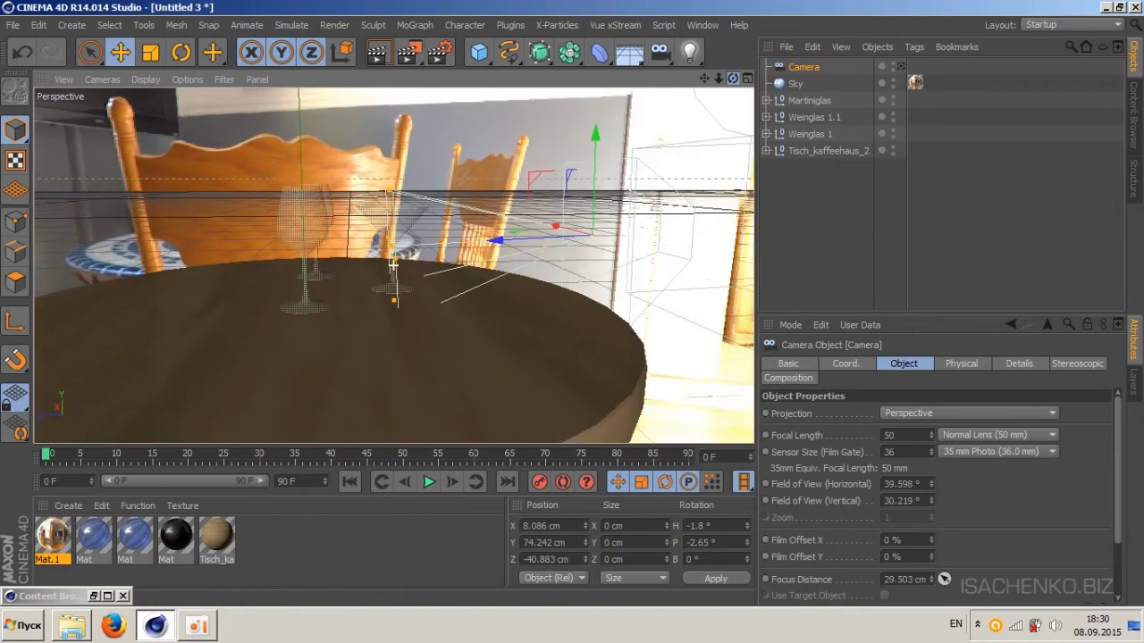
drag(394, 264, 570, 132)
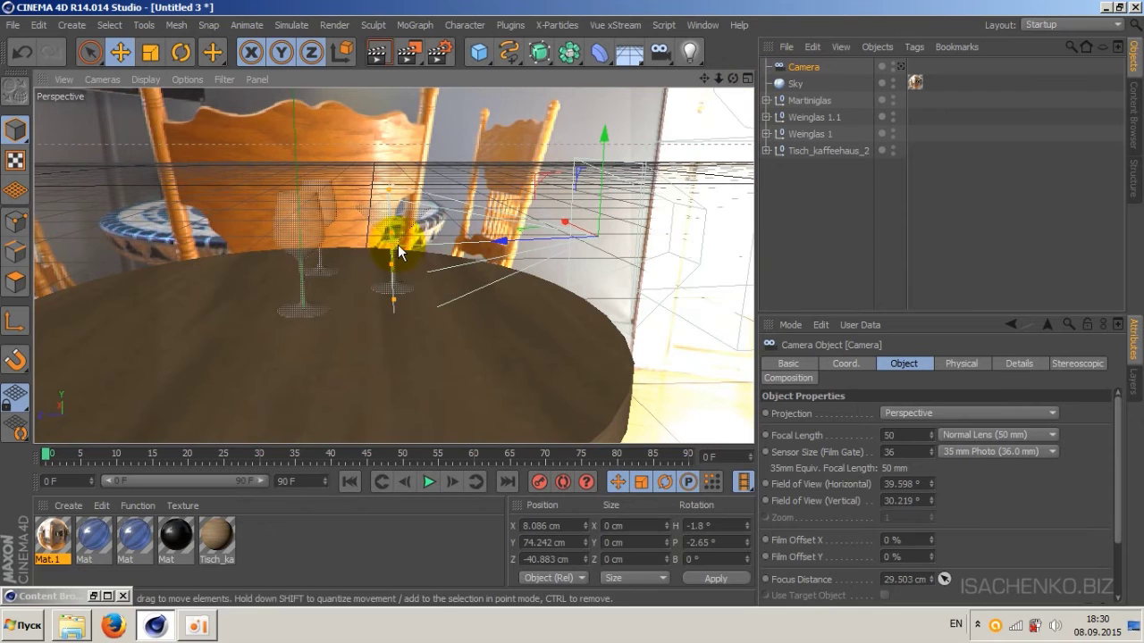
drag(397, 244, 411, 253)
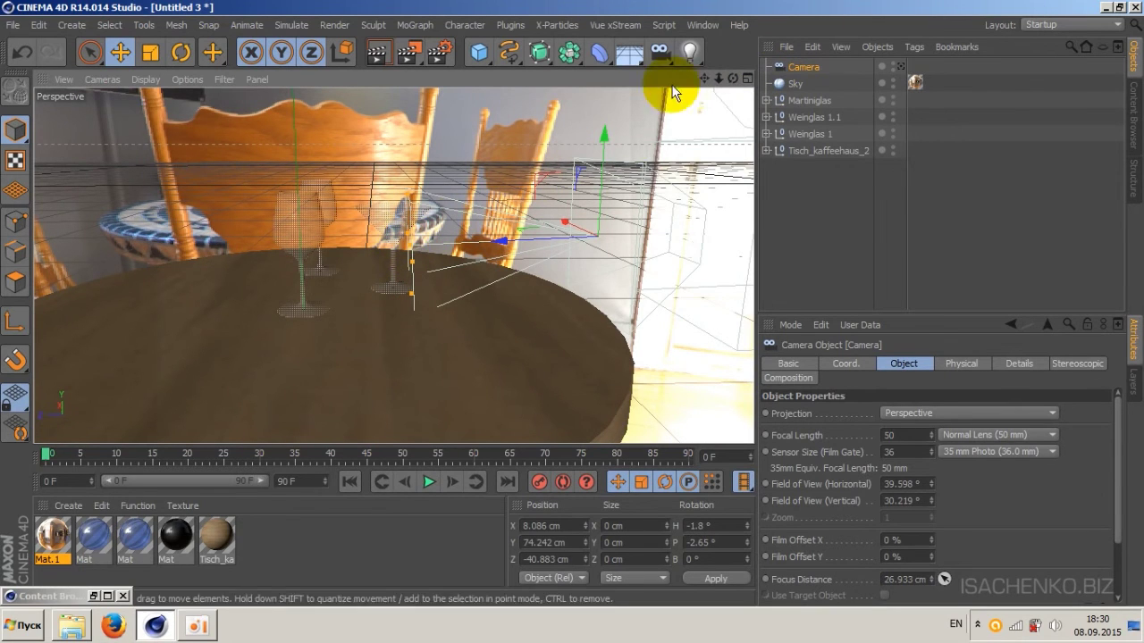
mouse_move(719, 79)
mouse_down()
mouse_move(394, 266)
mouse_move(432, 169)
mouse_up()
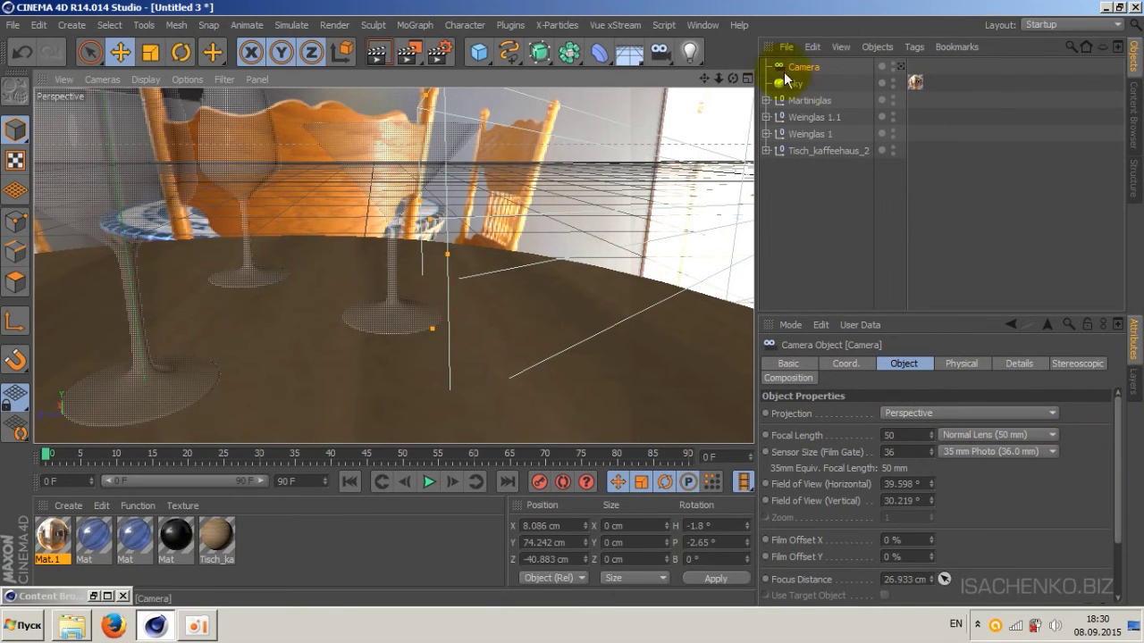
Link Martiniglas as the camera's Focus Object, then reframe the view to show the camera.
scroll(1117, 496, down, 3)
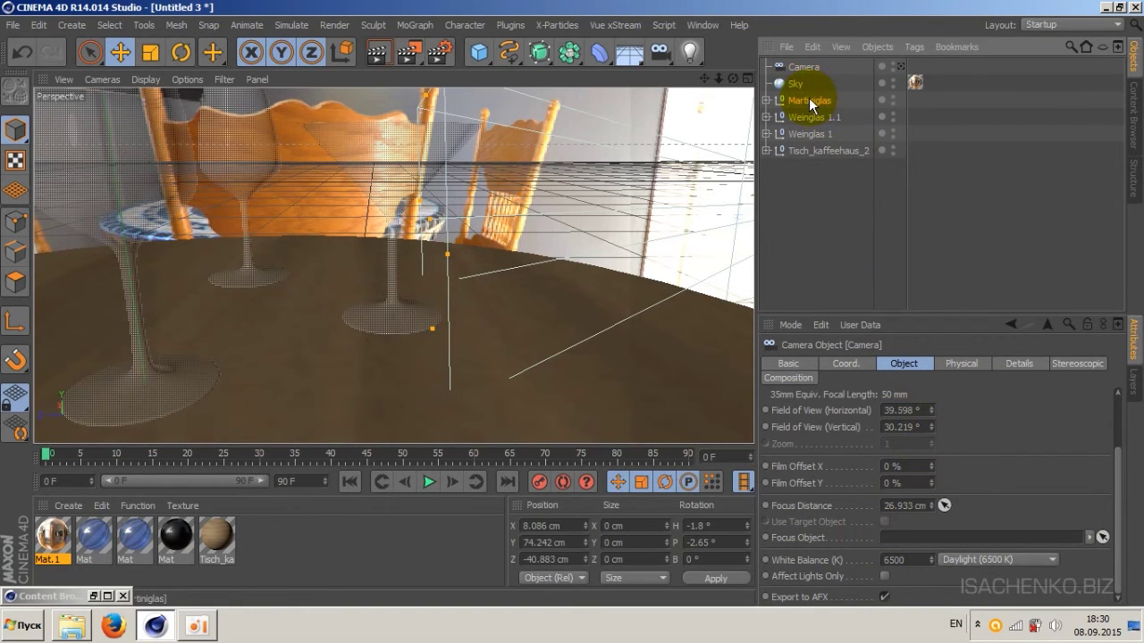
drag(810, 100, 908, 541)
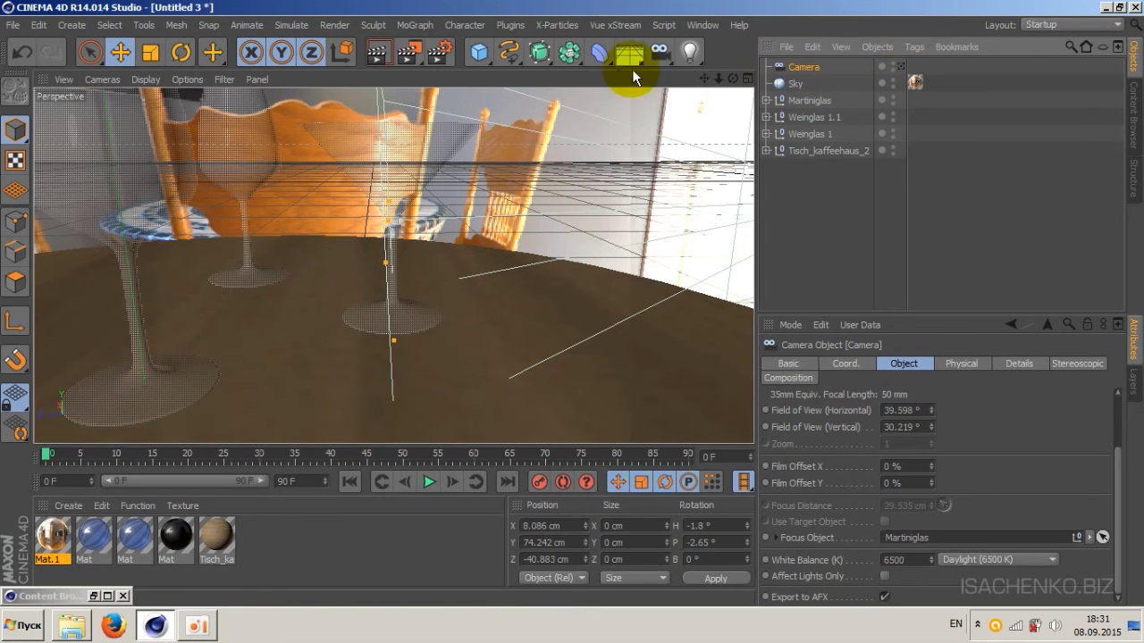
mouse_move(715, 74)
mouse_down()
mouse_move(503, 241)
mouse_move(659, 229)
mouse_move(523, 236)
mouse_move(581, 225)
mouse_move(614, 223)
mouse_move(487, 257)
mouse_up()
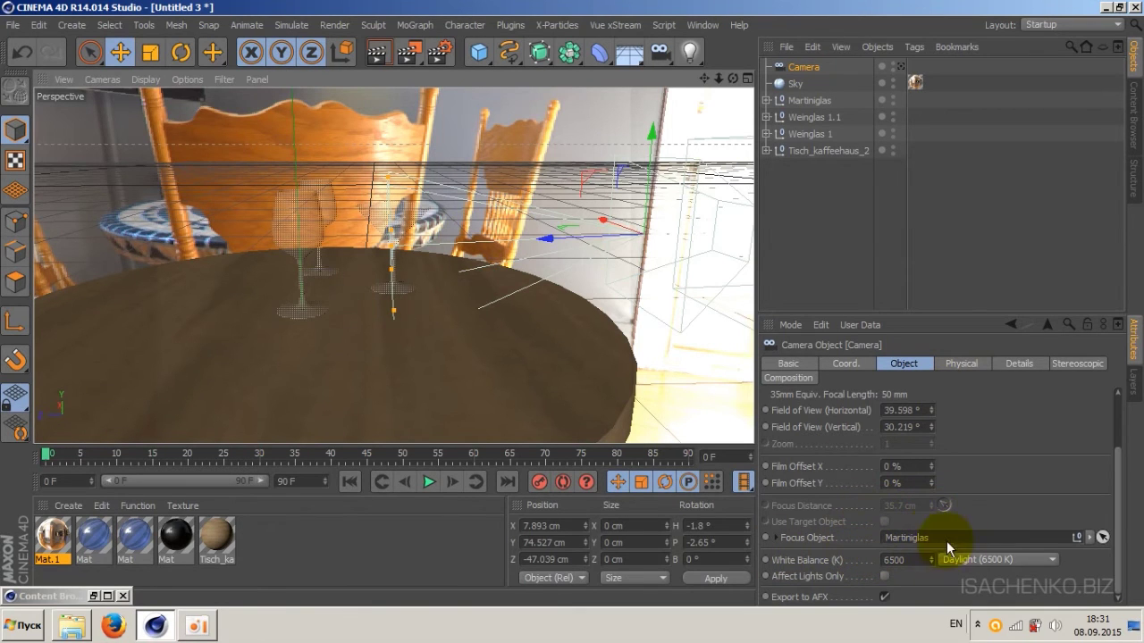
drag(719, 80, 725, 93)
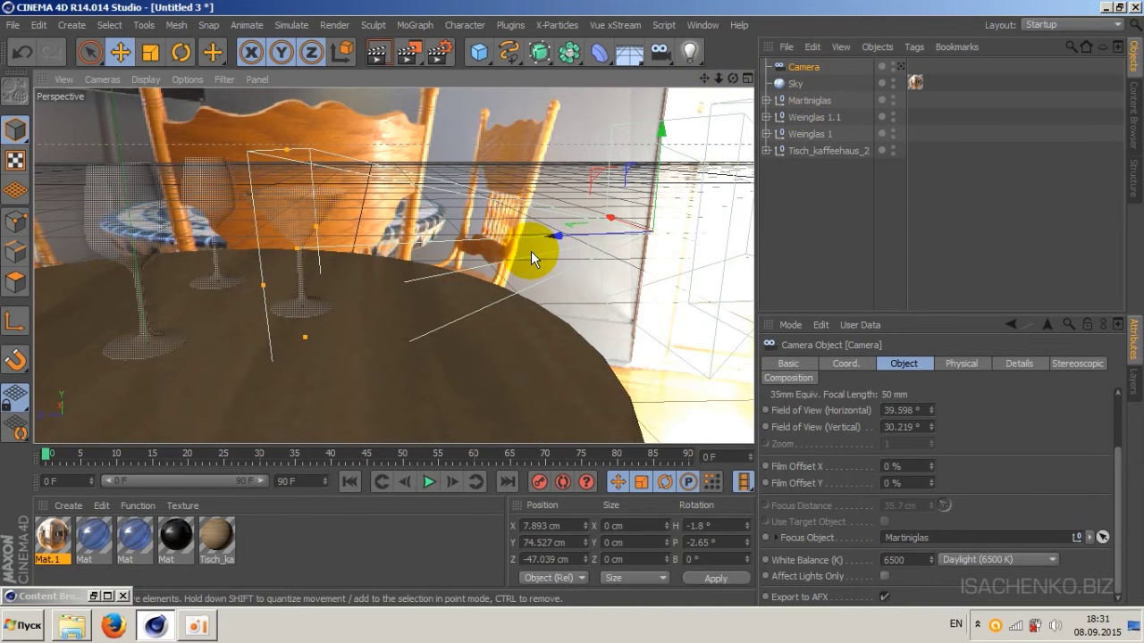
alt+drag(531, 252, 531, 251)
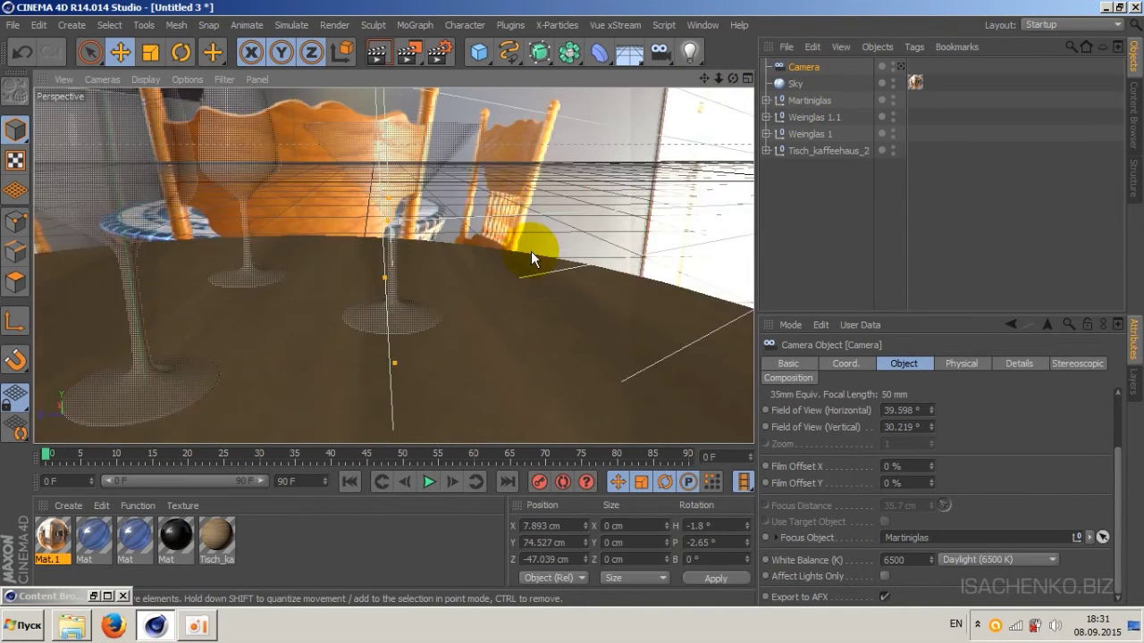
mouse_move(718, 78)
mouse_down()
mouse_move(718, 99)
mouse_move(563, 238)
mouse_up()
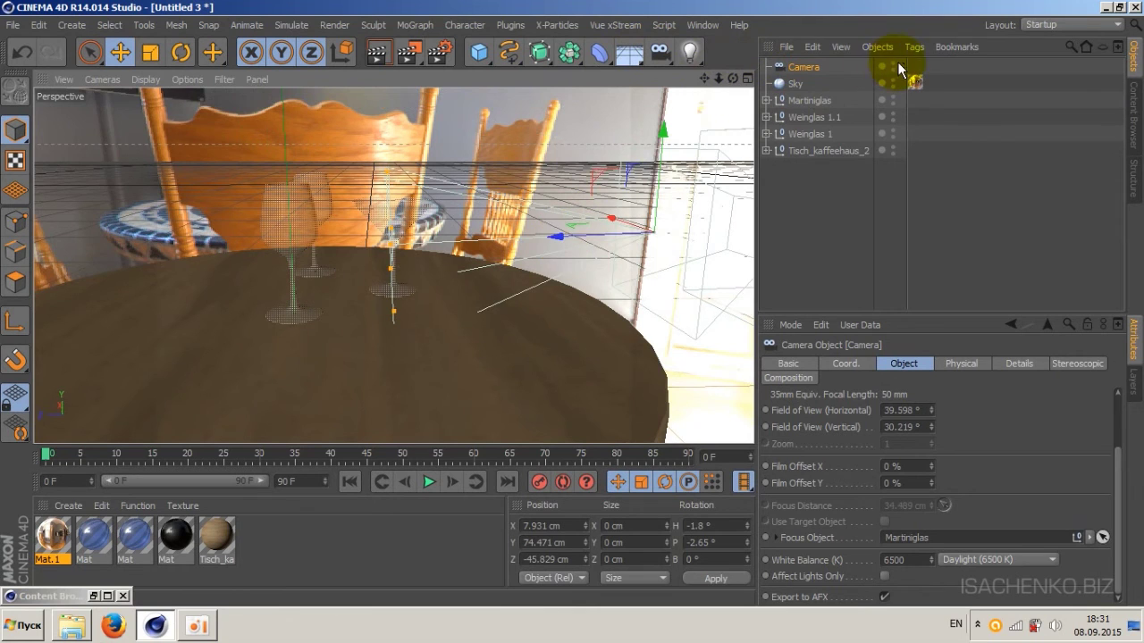
Remove the Martiniglas link from the camera's Focus Object field.
click(901, 65)
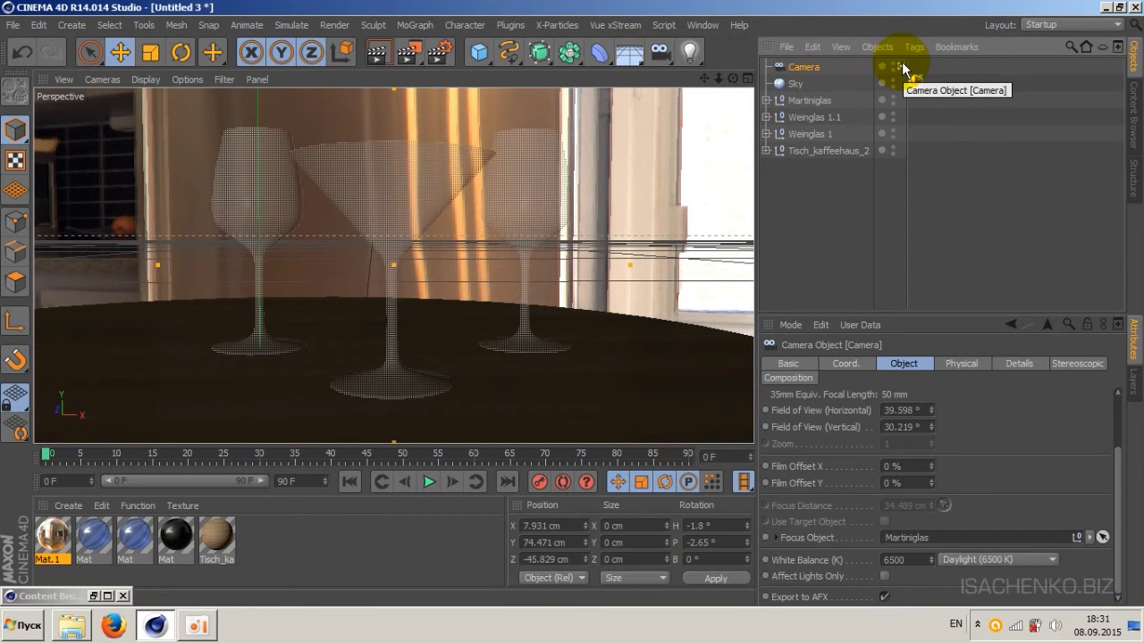
click(901, 66)
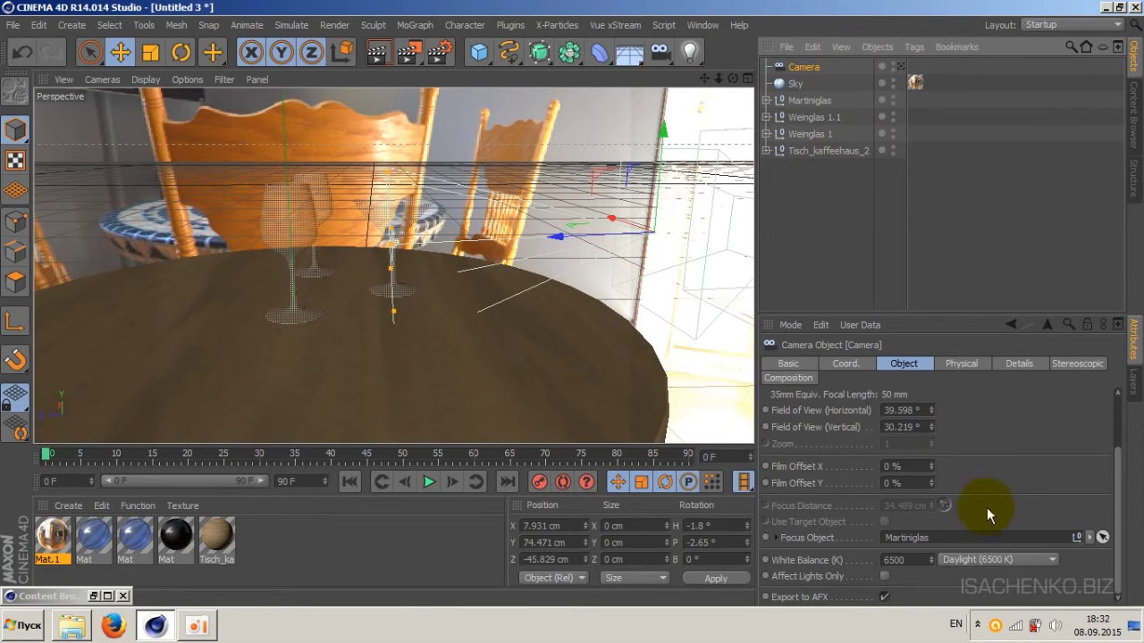
click(1089, 537)
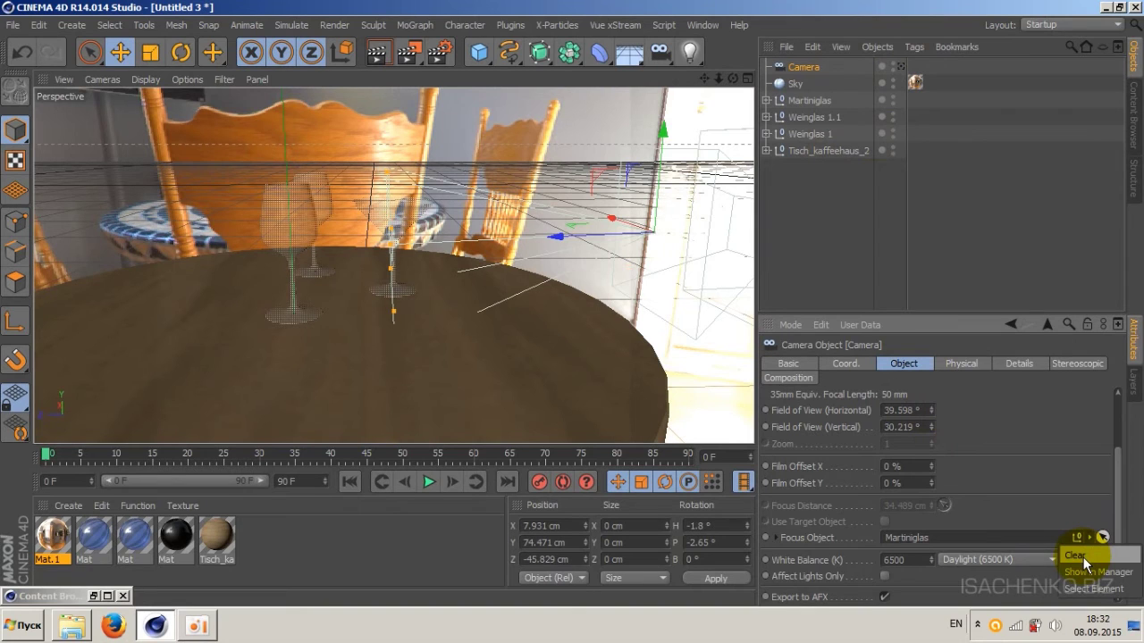
click(1077, 556)
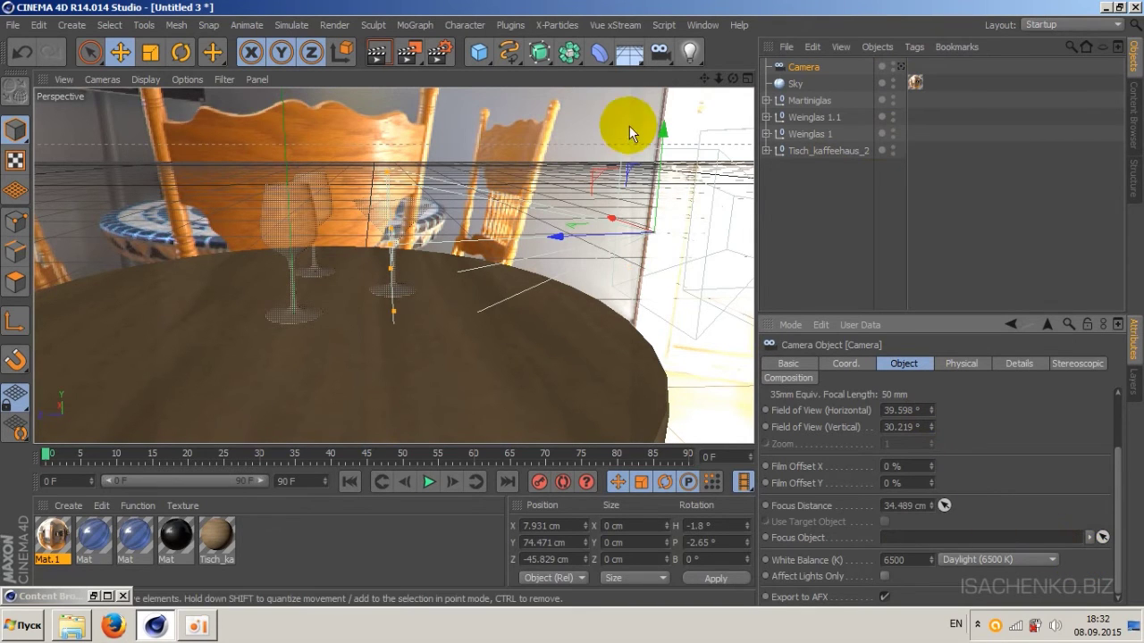
Drag the focus plane to 30.7 cm at the glass and render through the camera.
drag(718, 84, 742, 89)
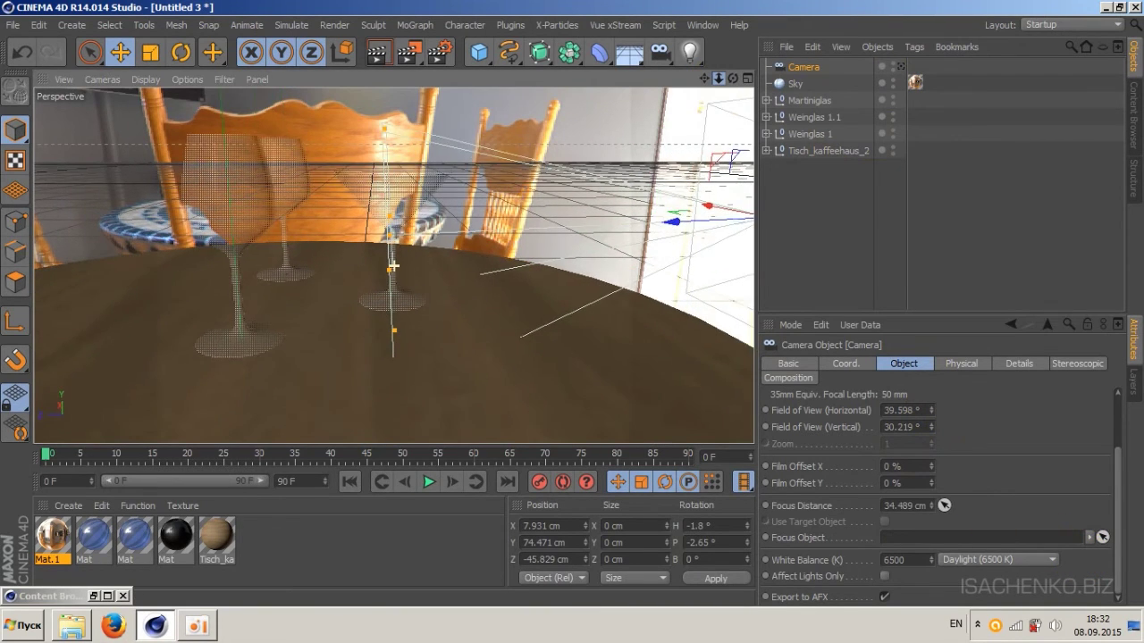
click(390, 234)
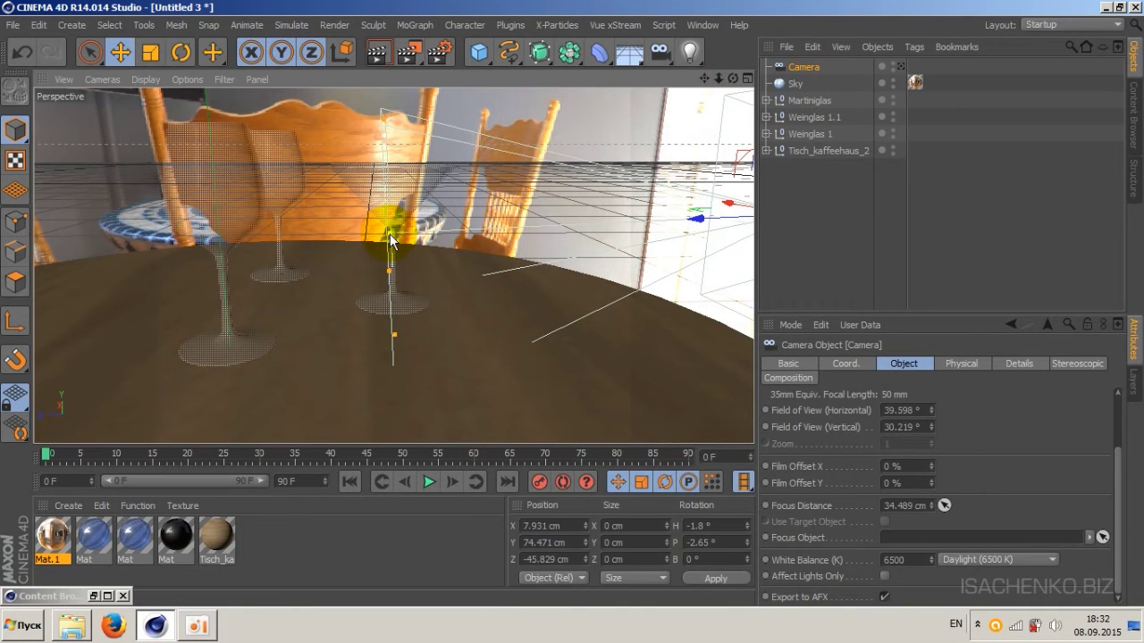
drag(390, 235, 432, 233)
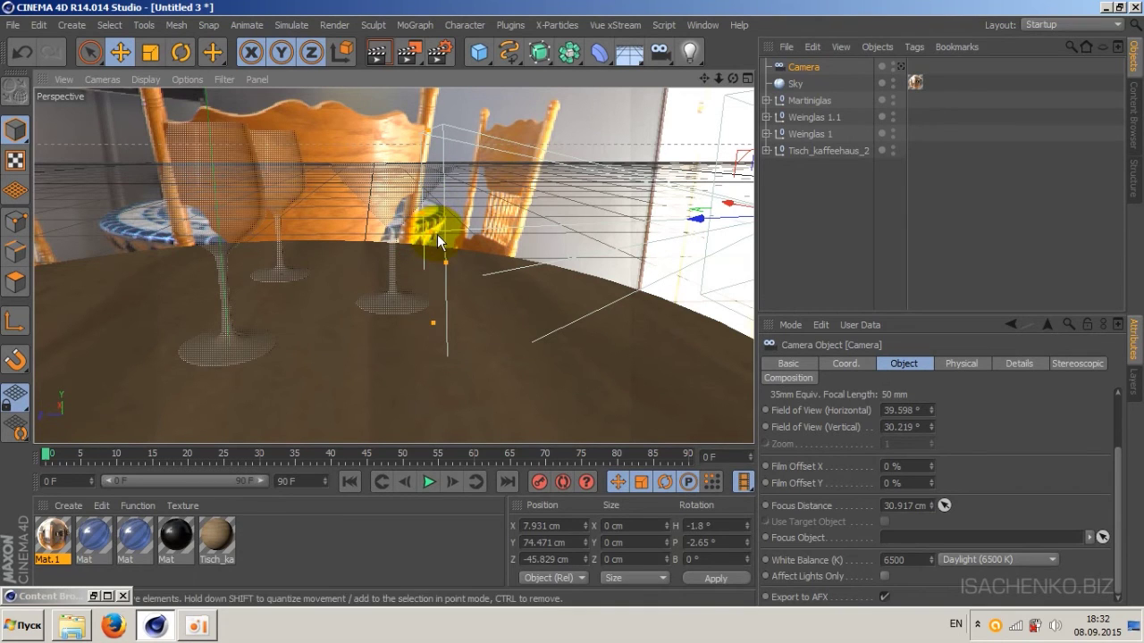
drag(431, 234, 434, 231)
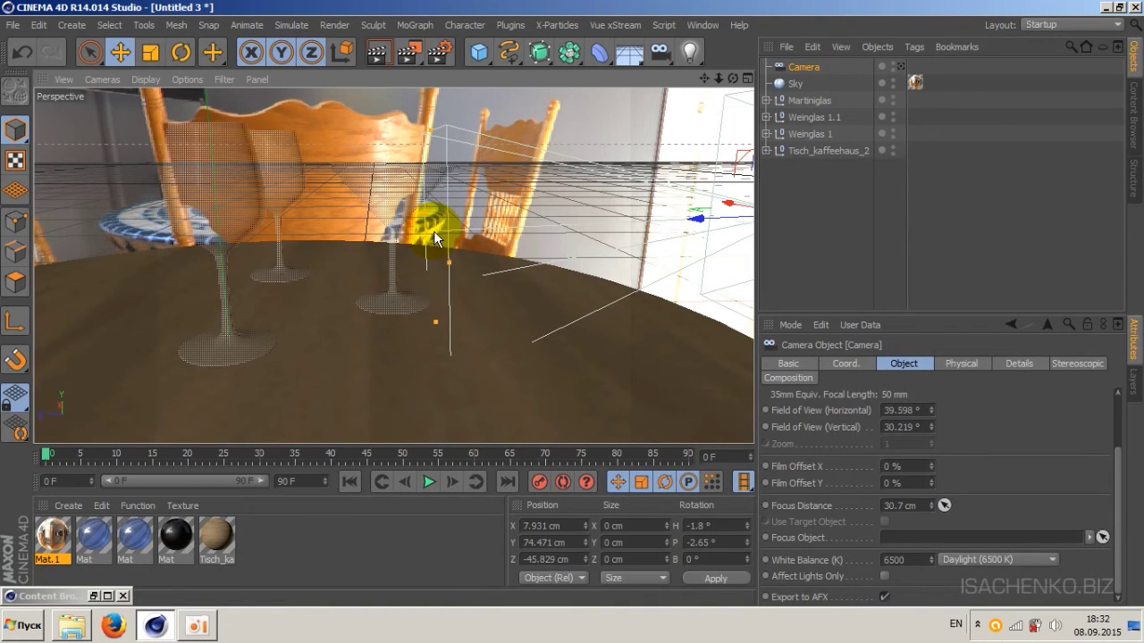
click(900, 66)
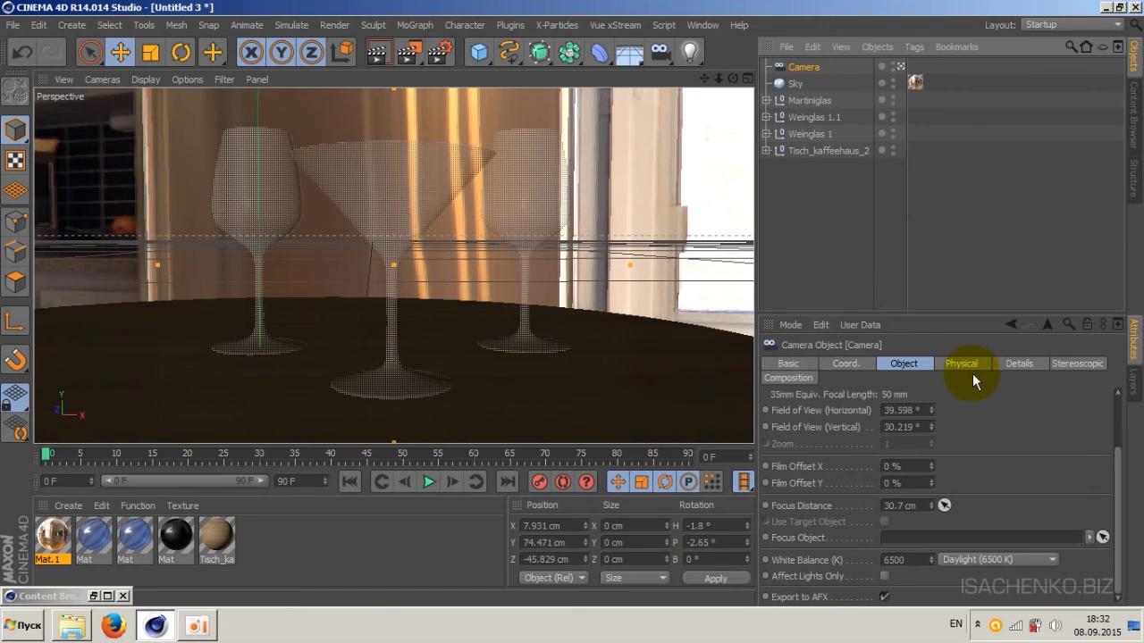
key(ctrl+r)
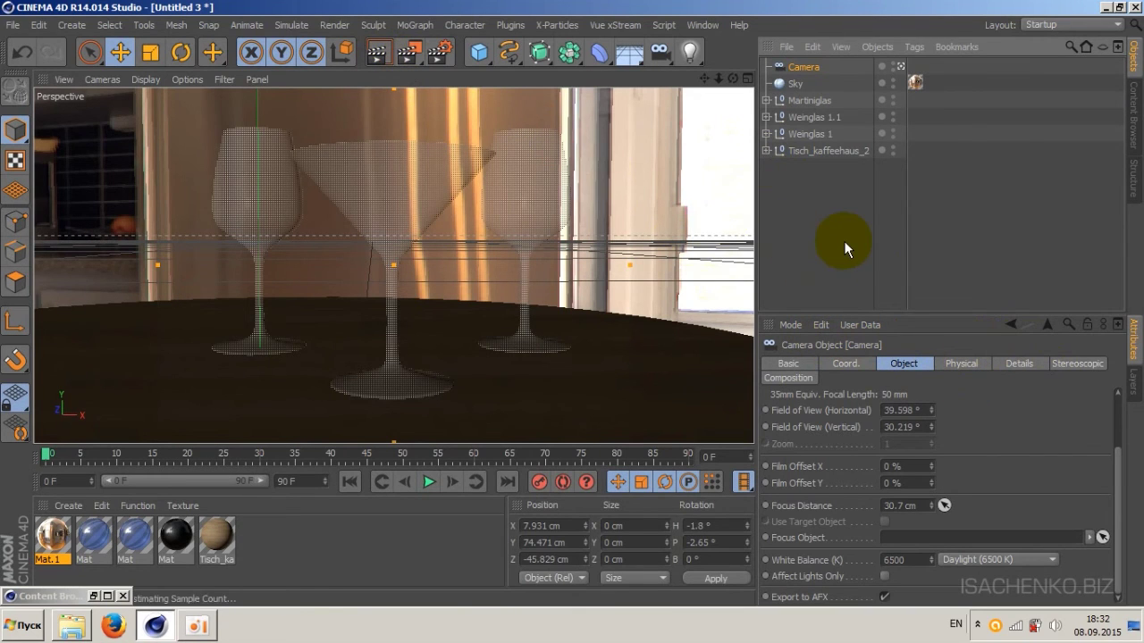
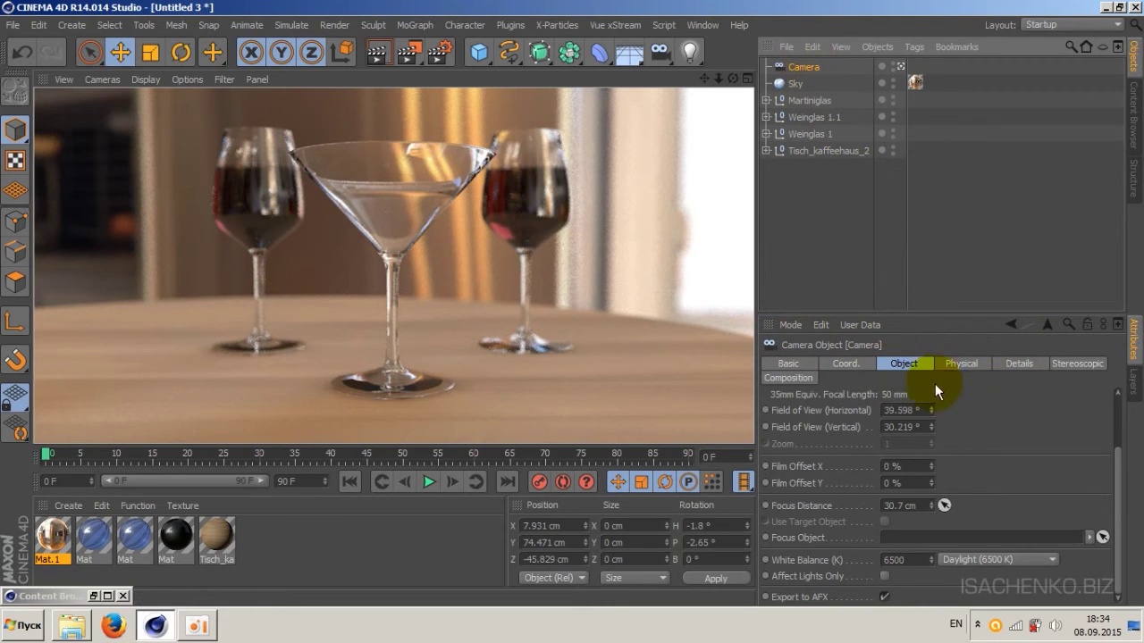
Show the camera's Physical tab lens settings, where the F-Stop reads f/8.0.
click(965, 362)
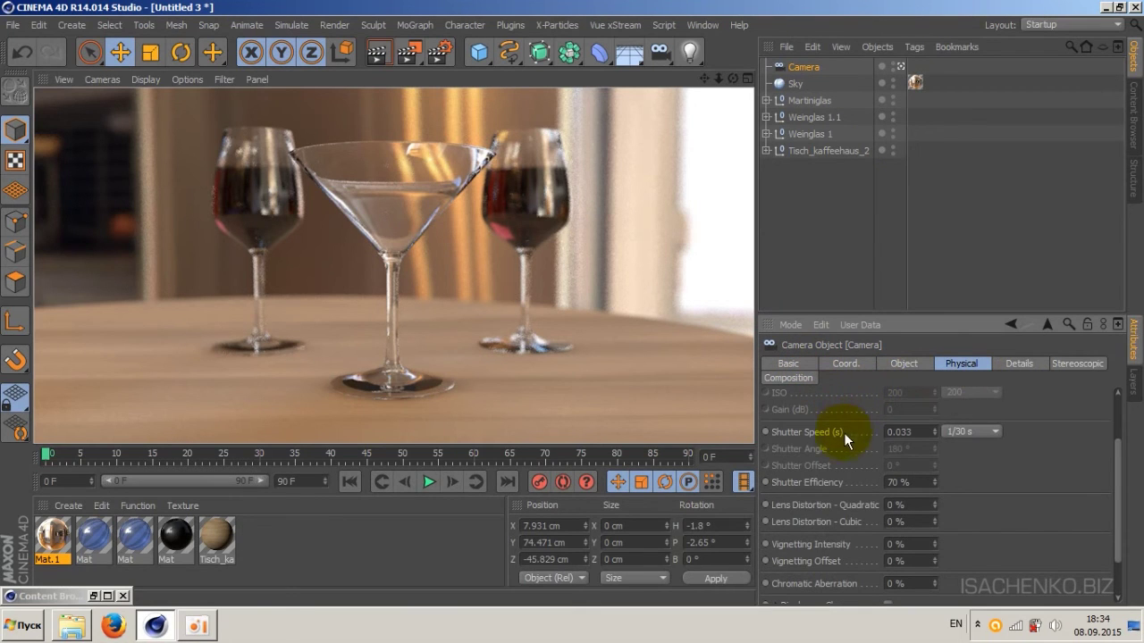
drag(1117, 459, 1122, 406)
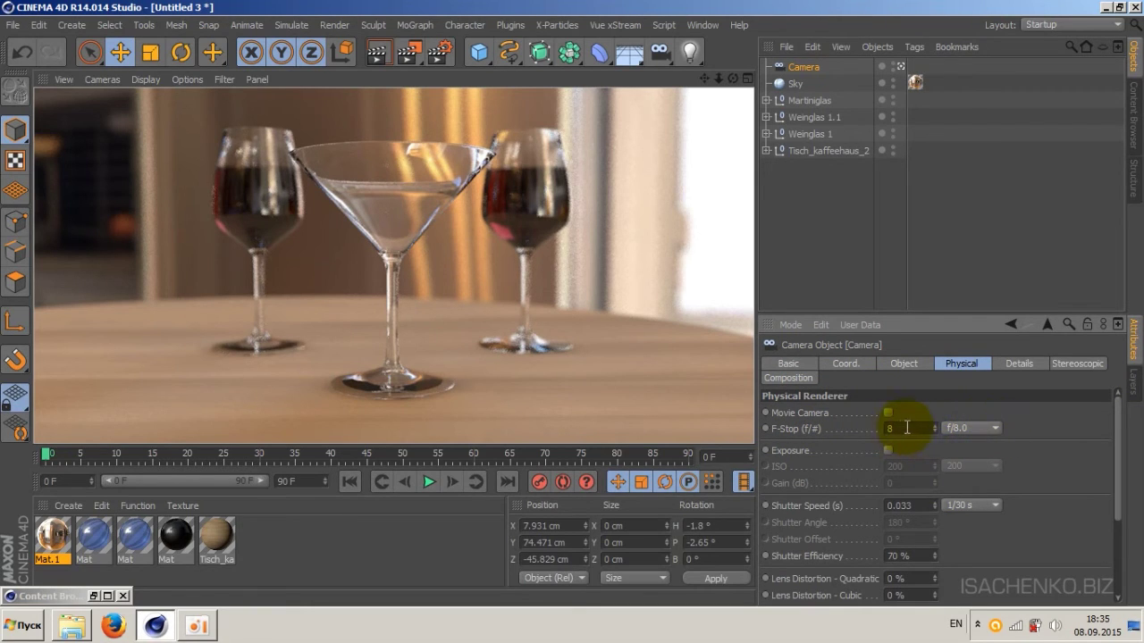
Change the camera's F-Stop preset from f/8.0 to f/2.0.
click(996, 430)
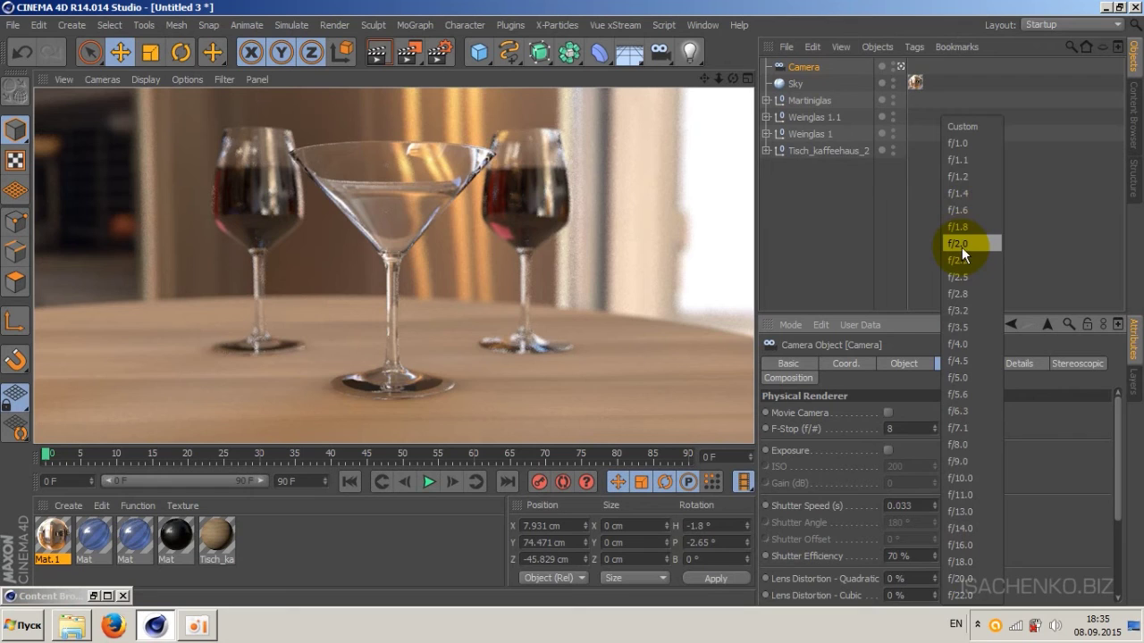
click(962, 245)
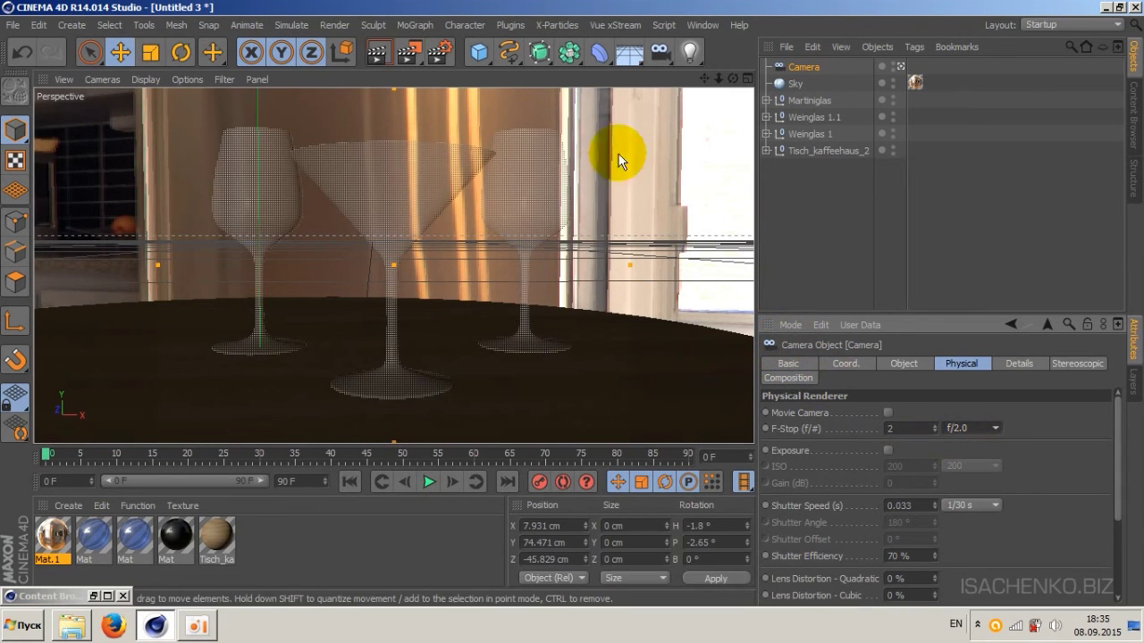
click(381, 53)
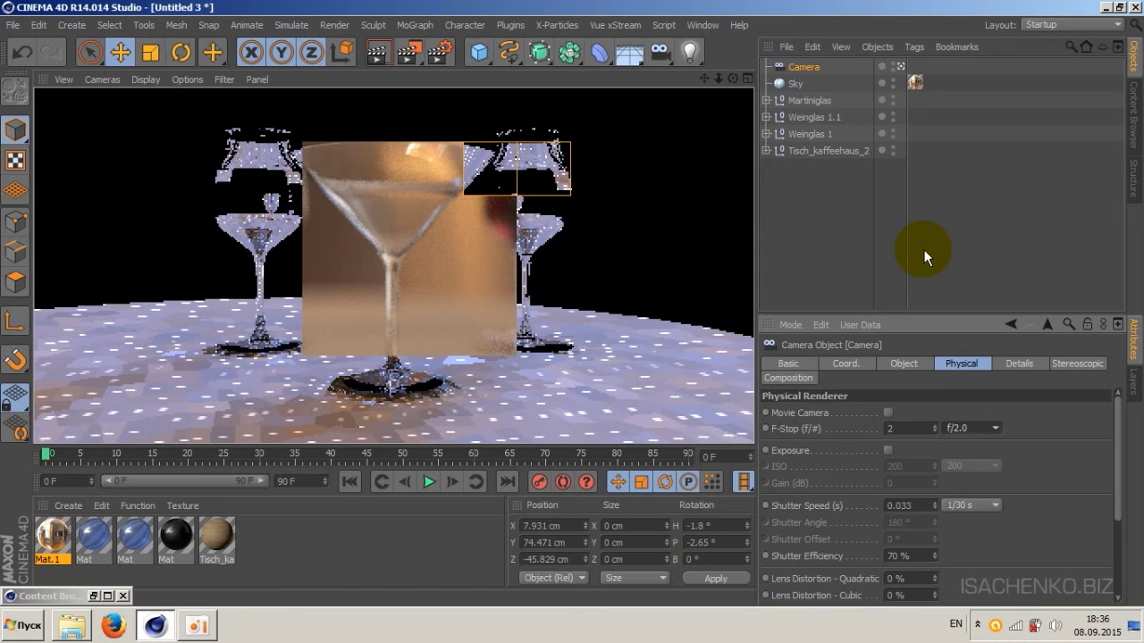
click(531, 242)
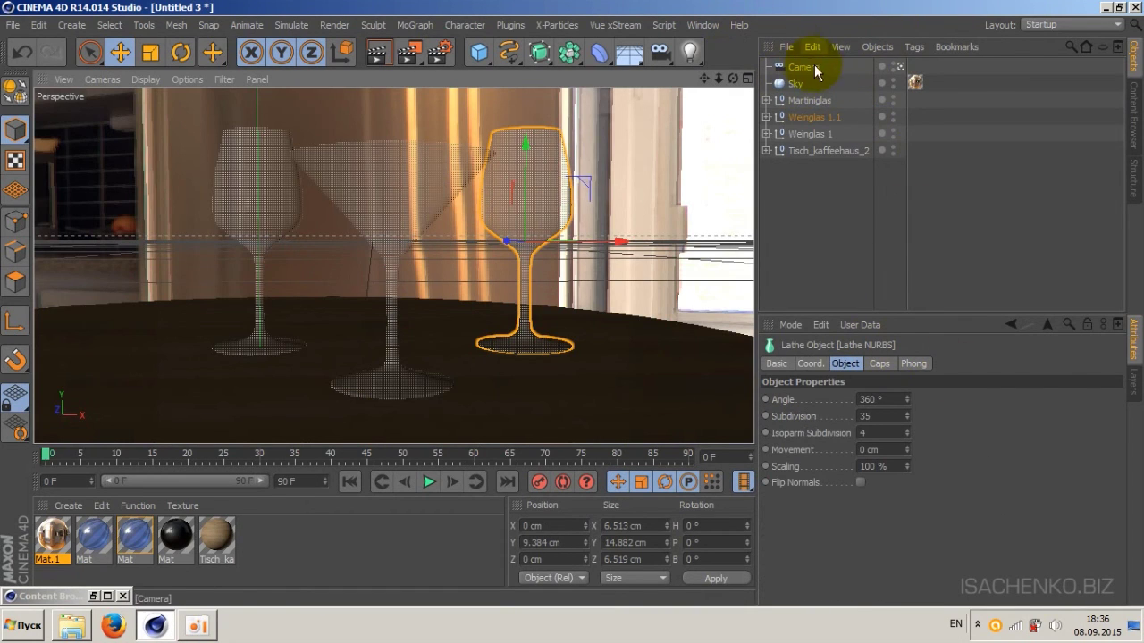
Set the camera's F-Stop to f/5.6 and start a viewport test render of the glasses.
click(799, 68)
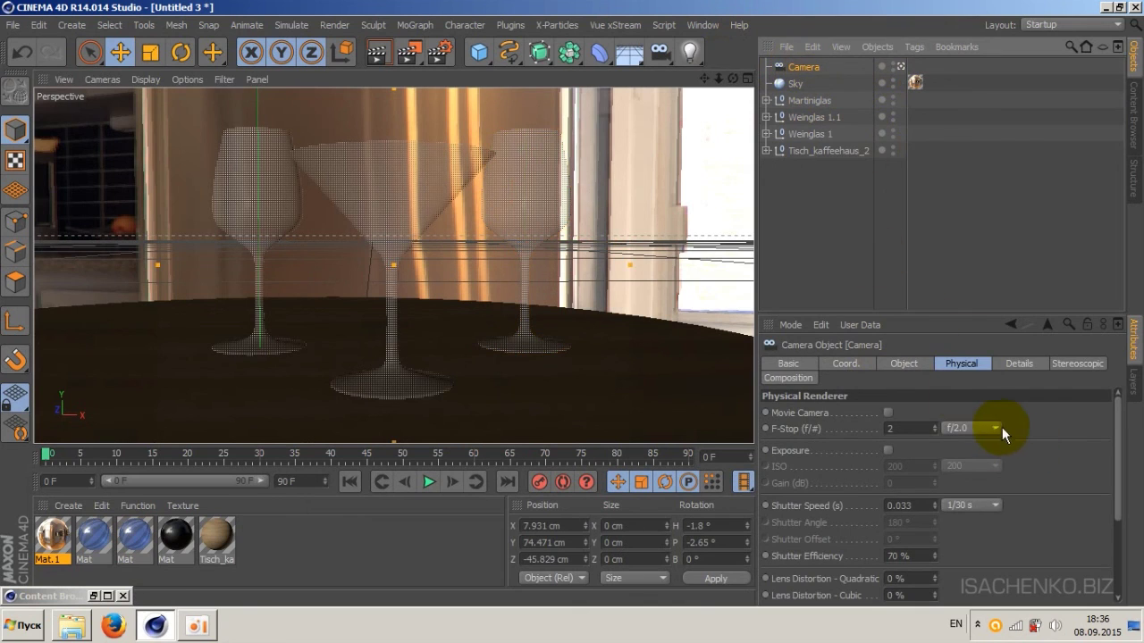
click(995, 428)
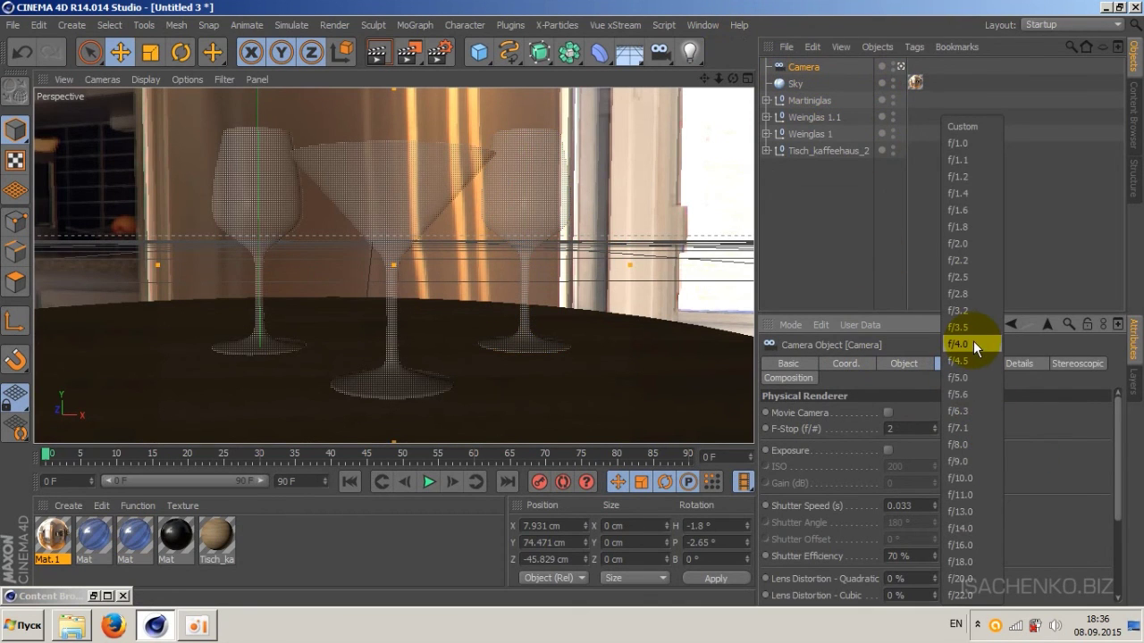
click(965, 391)
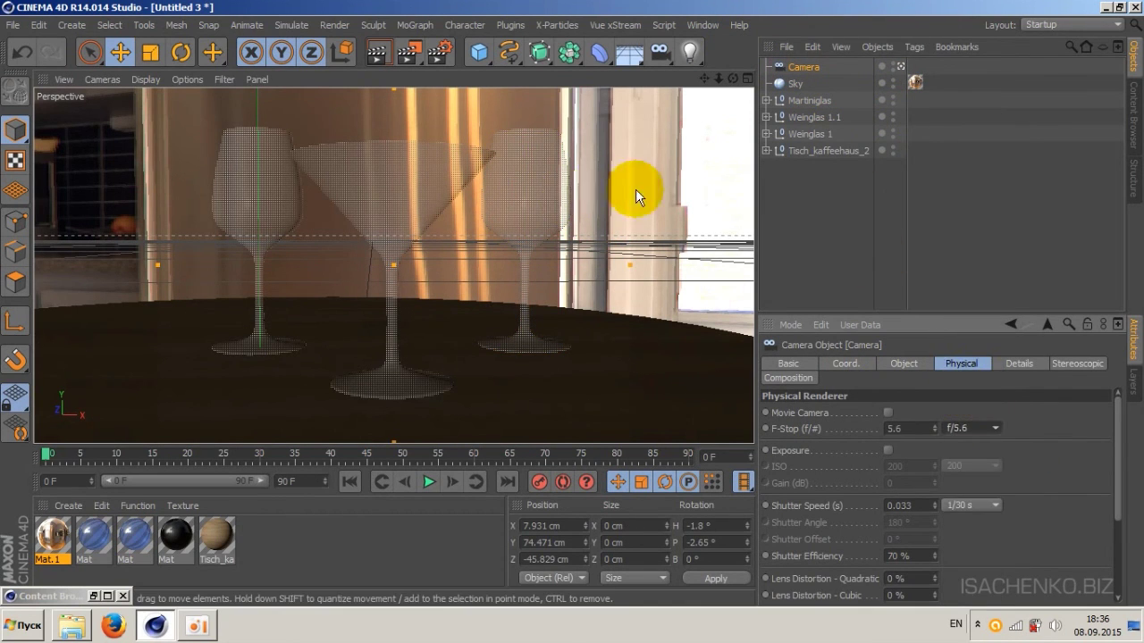
click(376, 53)
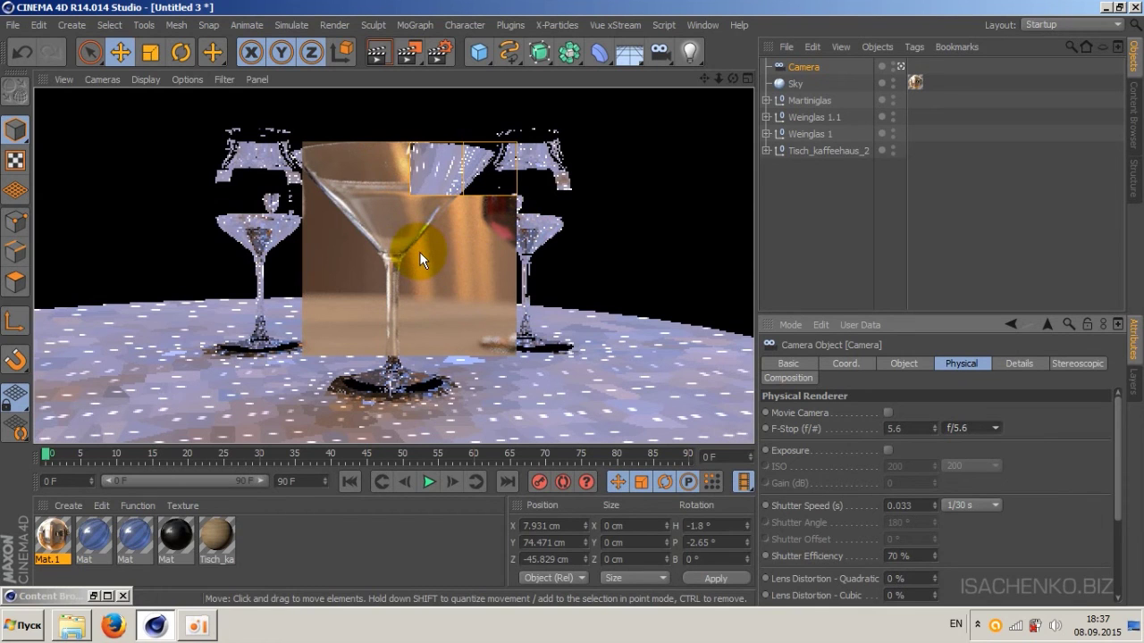
Deselect the camera and cancel the f/5.6 test render in the viewport.
click(341, 241)
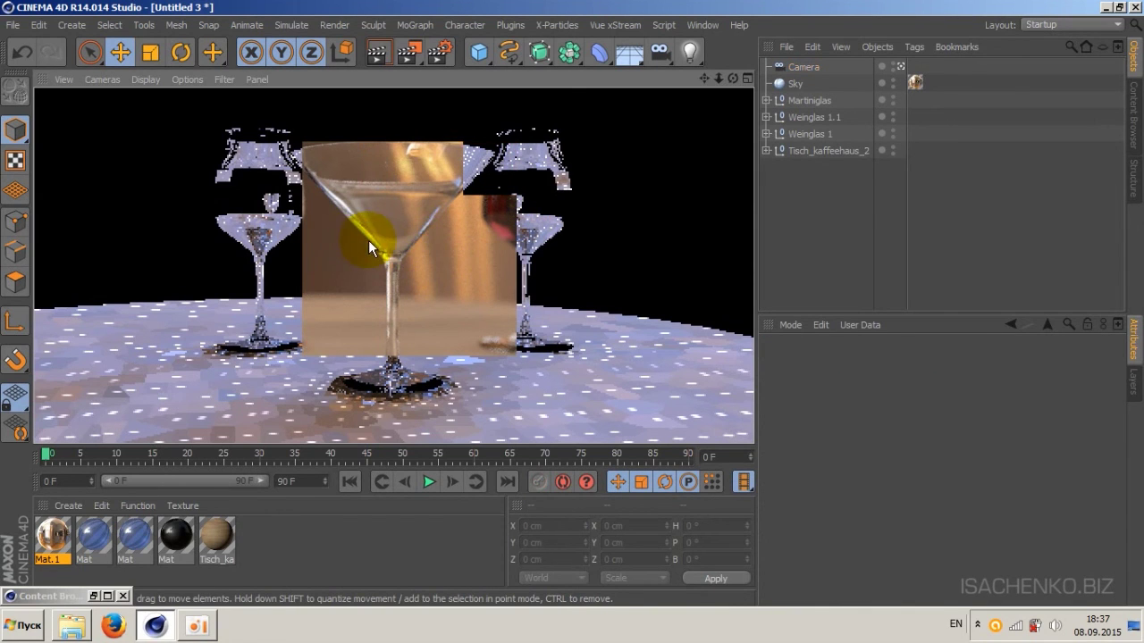
click(394, 225)
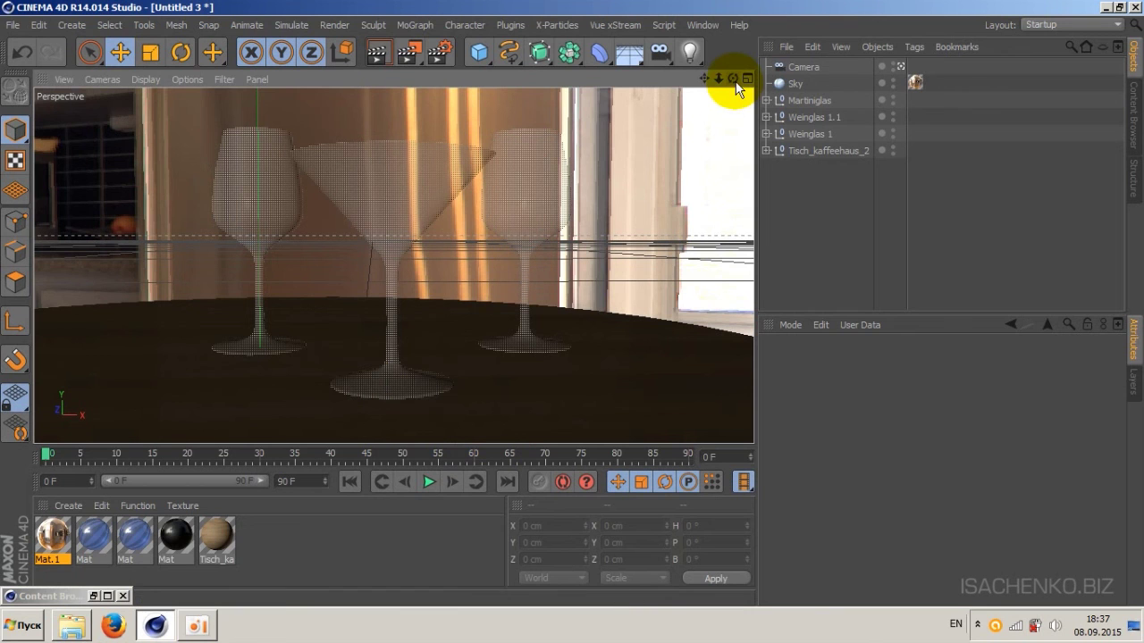
Orbit, pan and dolly down to a close-up of the crossed table legs, selecting the table.
click(734, 78)
drag(734, 79, 393, 265)
drag(703, 81, 394, 265)
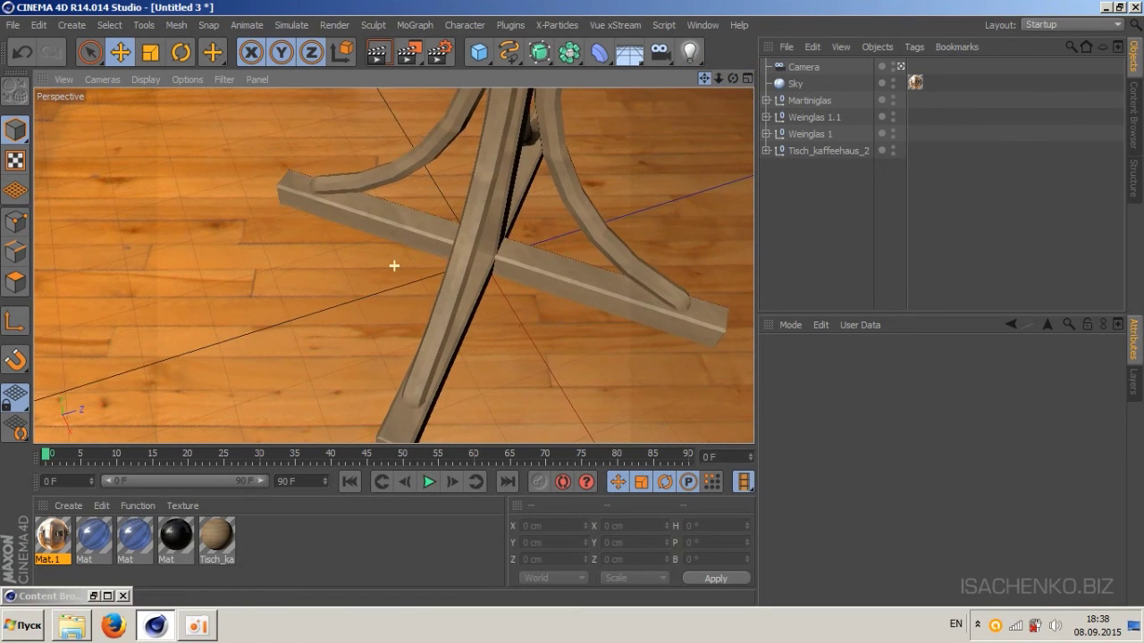
drag(718, 78, 394, 266)
click(479, 146)
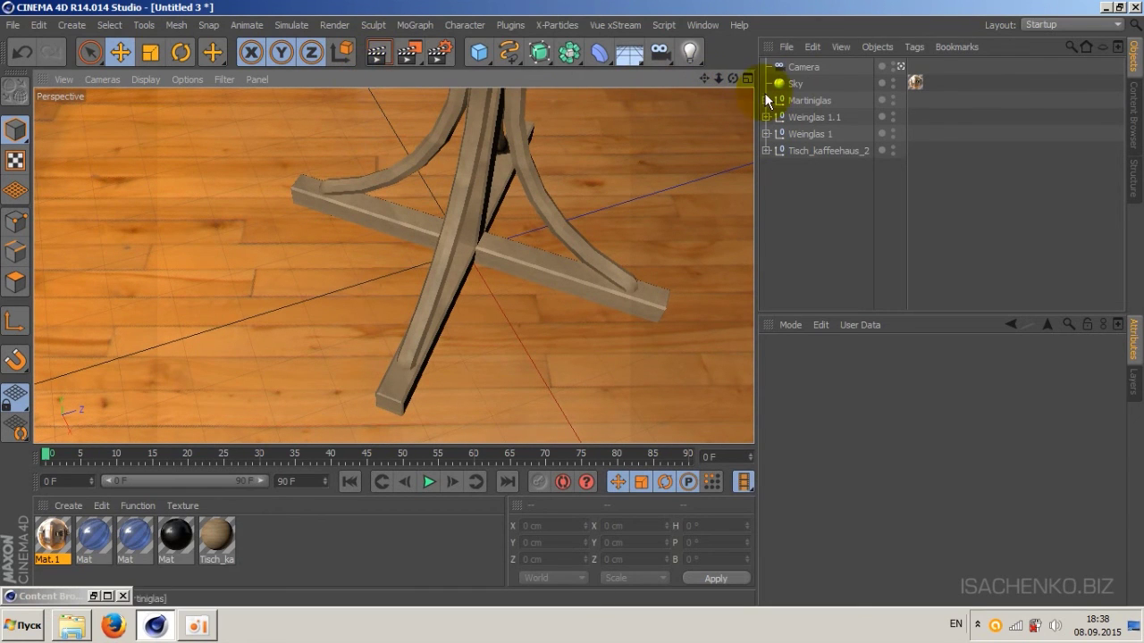
Switch the renderer from Physical to Standard in the Render Settings.
click(329, 28)
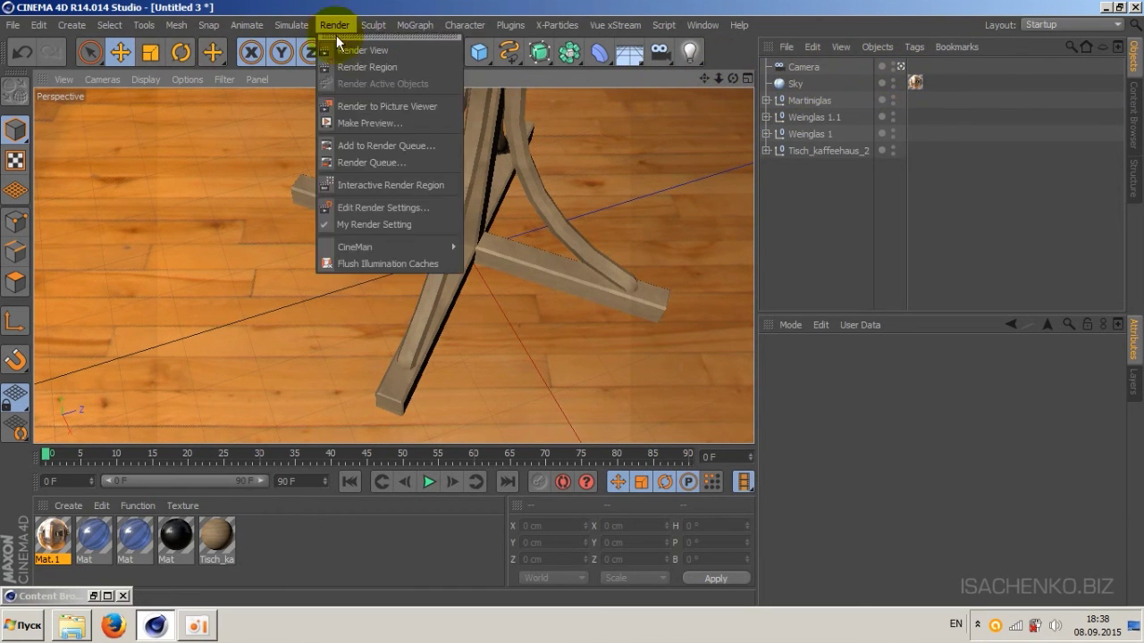
click(355, 207)
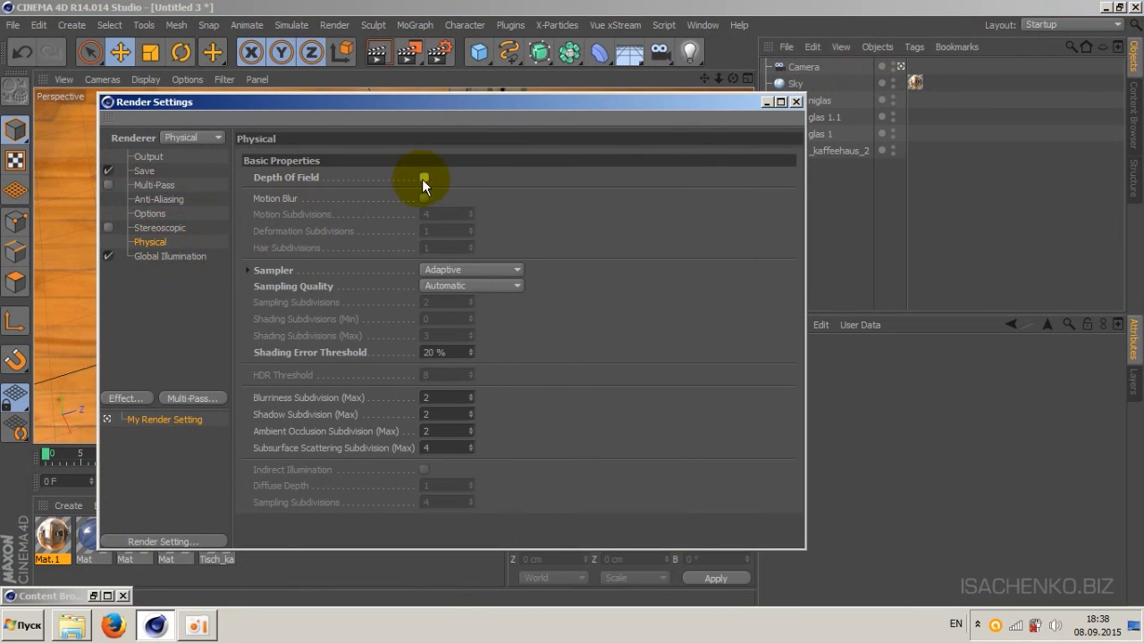
click(179, 137)
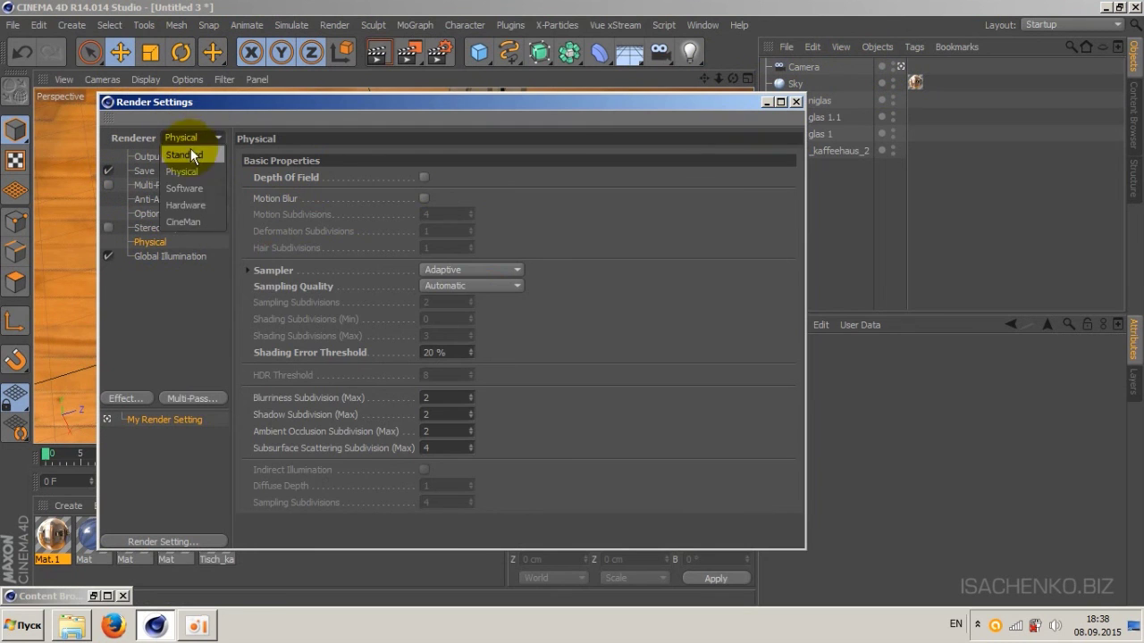
click(189, 153)
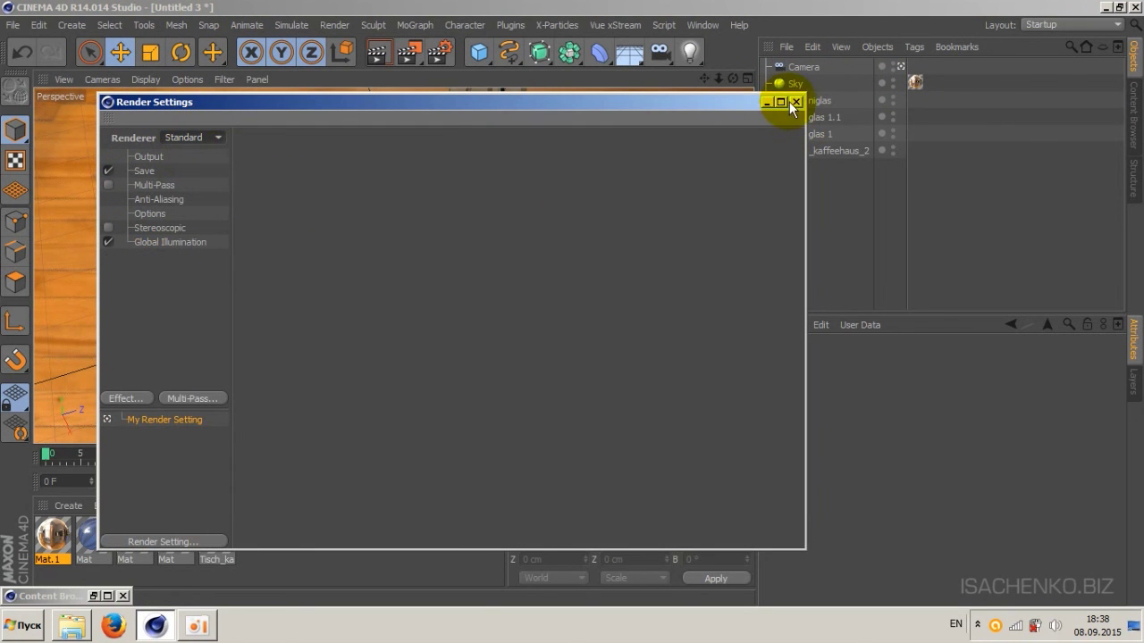
click(795, 101)
Select the table and test-render the table legs with the Standard renderer.
click(369, 179)
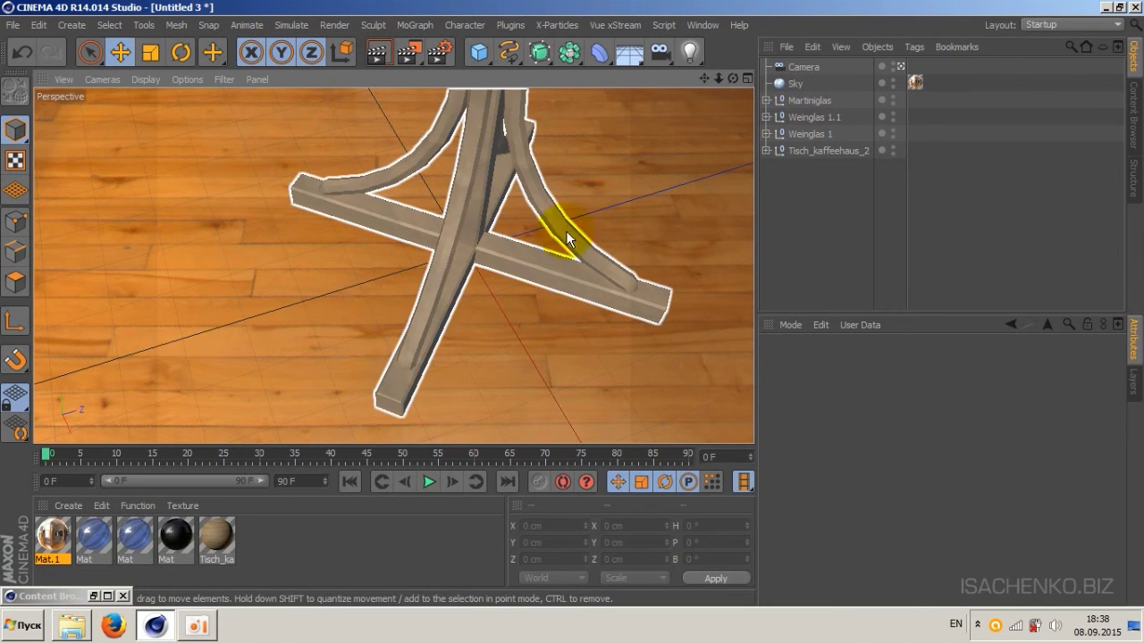
click(589, 356)
key(ctrl+r)
Zoom out to the whole table and render it with the Standard renderer.
scroll(394, 266, down, 3)
scroll(394, 265, down, 2)
scroll(394, 266, down, 1)
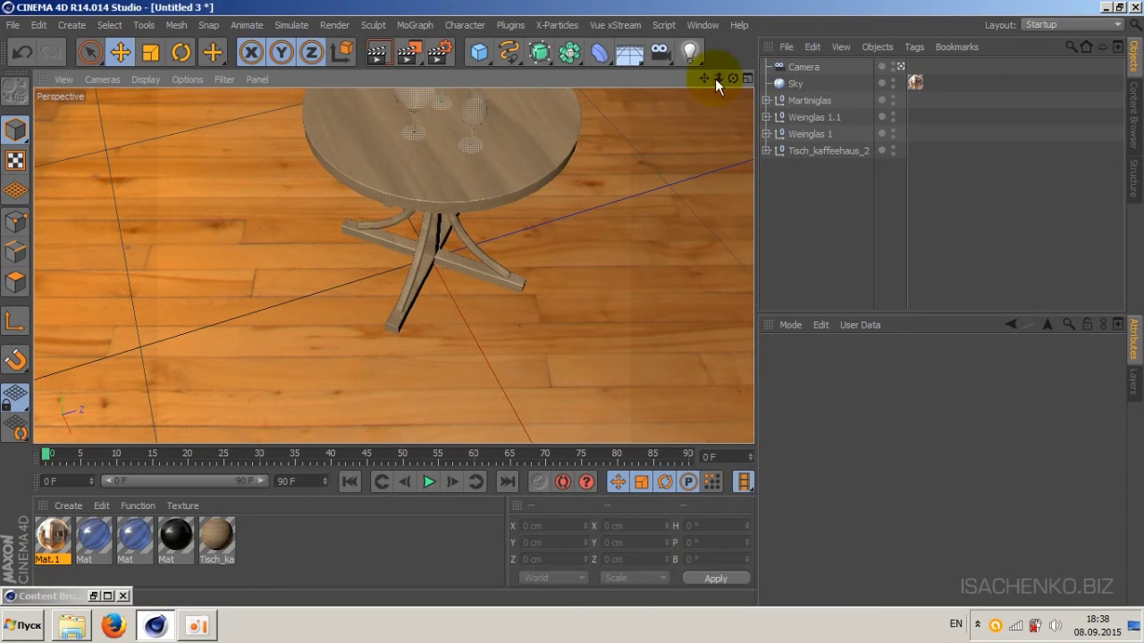
click(376, 52)
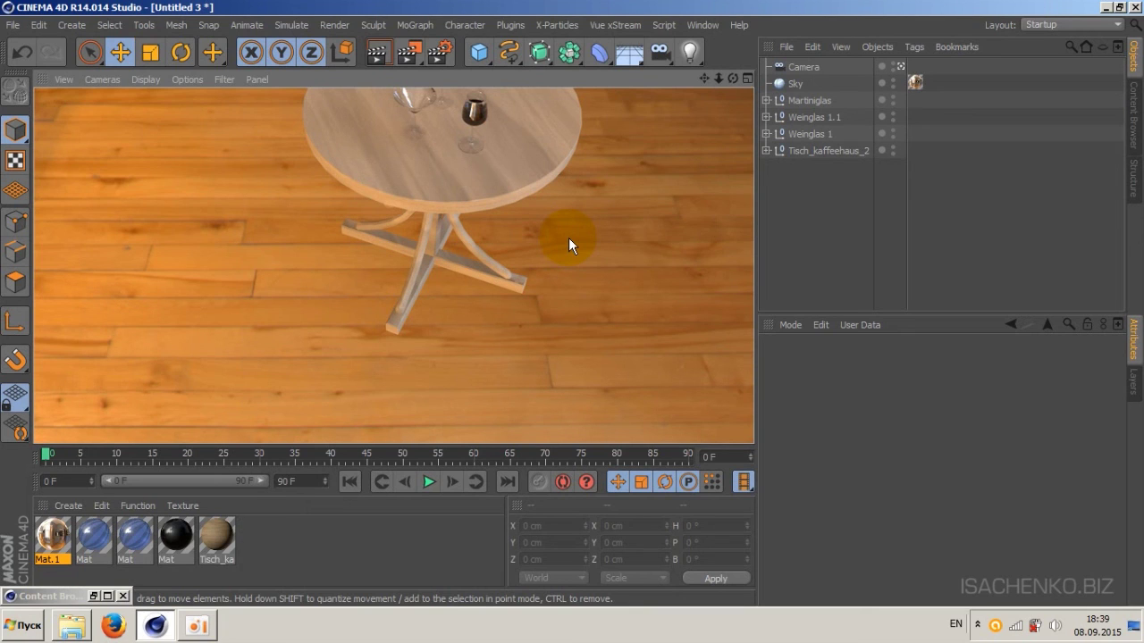
click(620, 51)
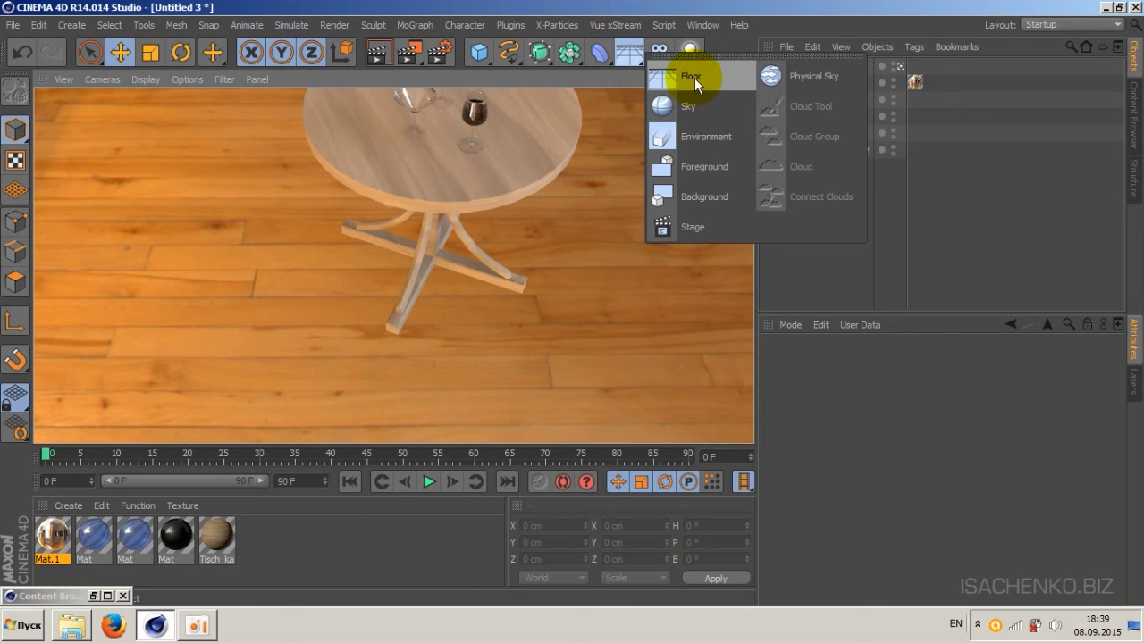
Add a 2000 x 2000 cm Floor beneath the table, preview-render it, then stop the preview.
click(484, 47)
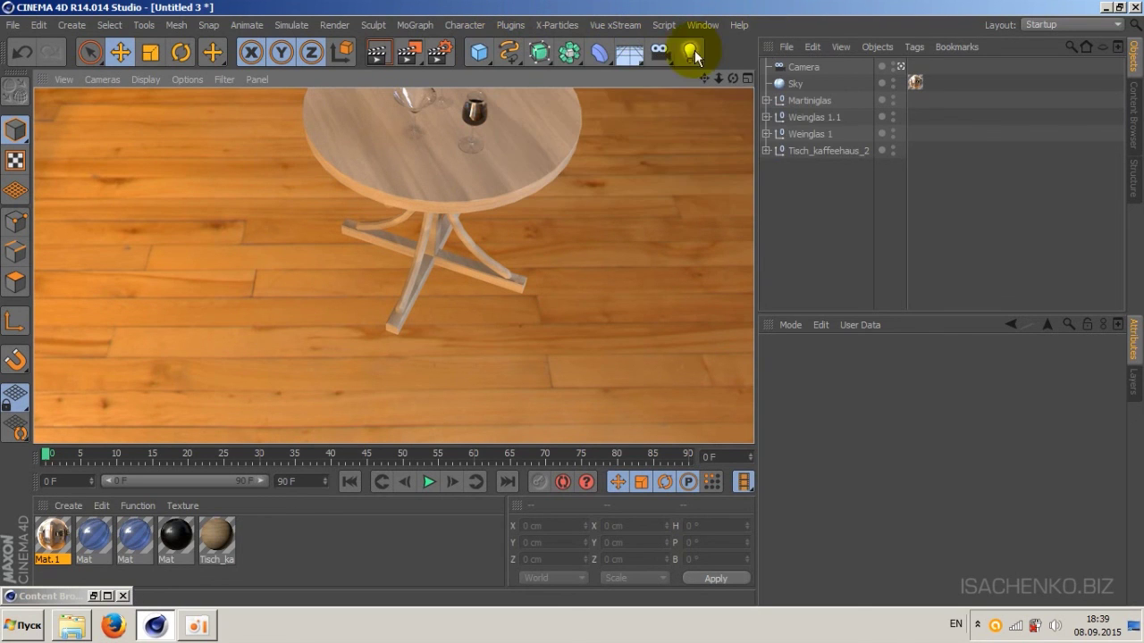
click(637, 52)
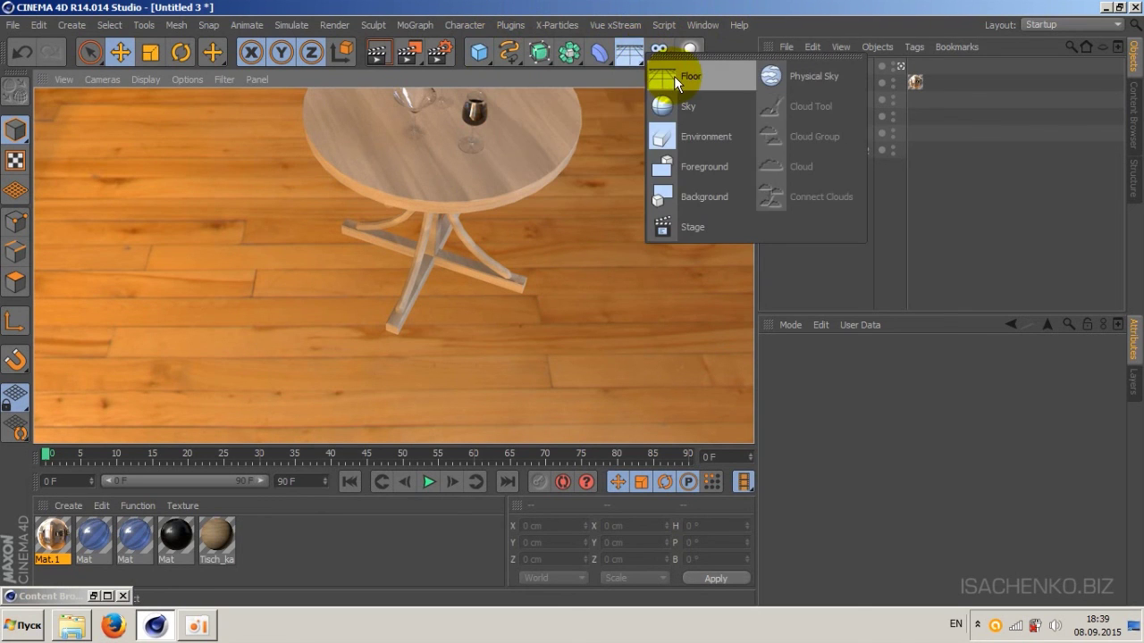
click(674, 76)
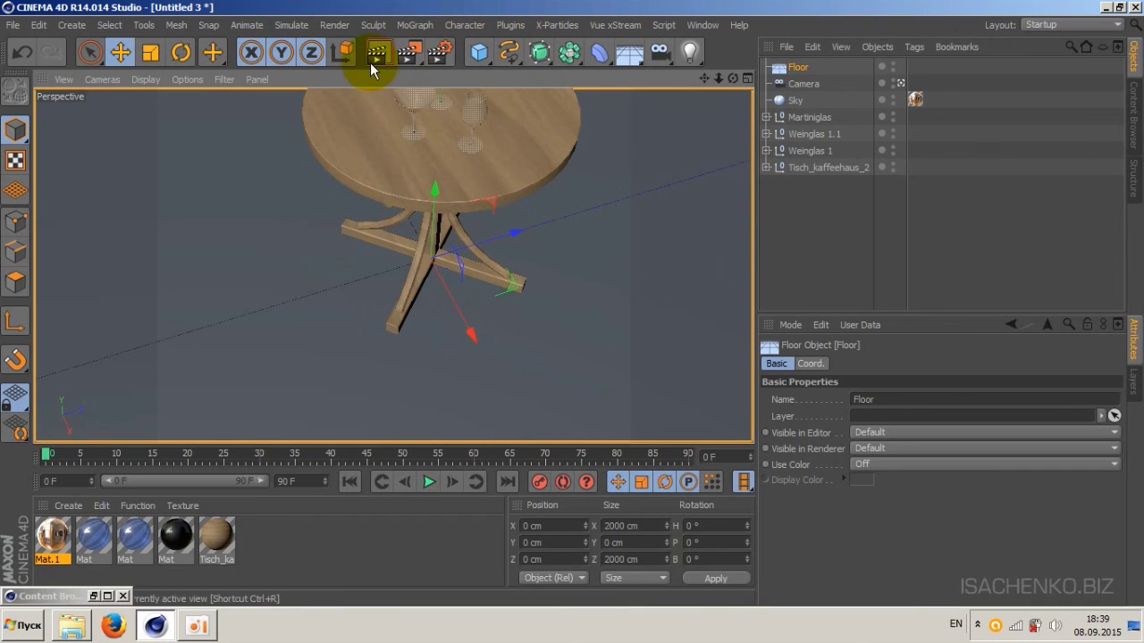
key(ctrl+r)
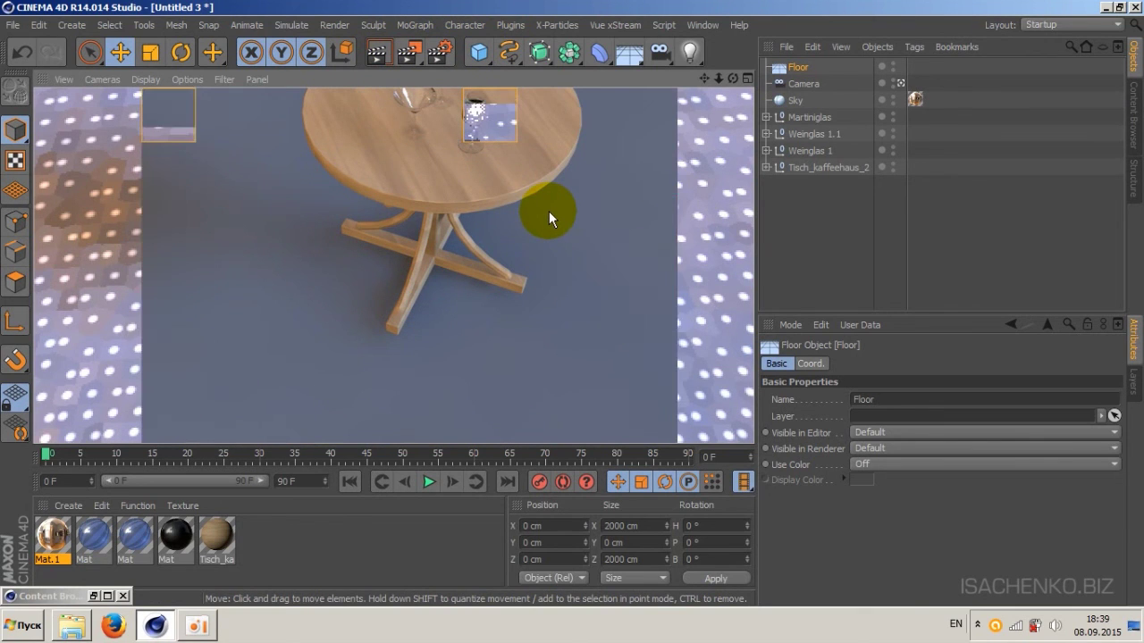
click(515, 212)
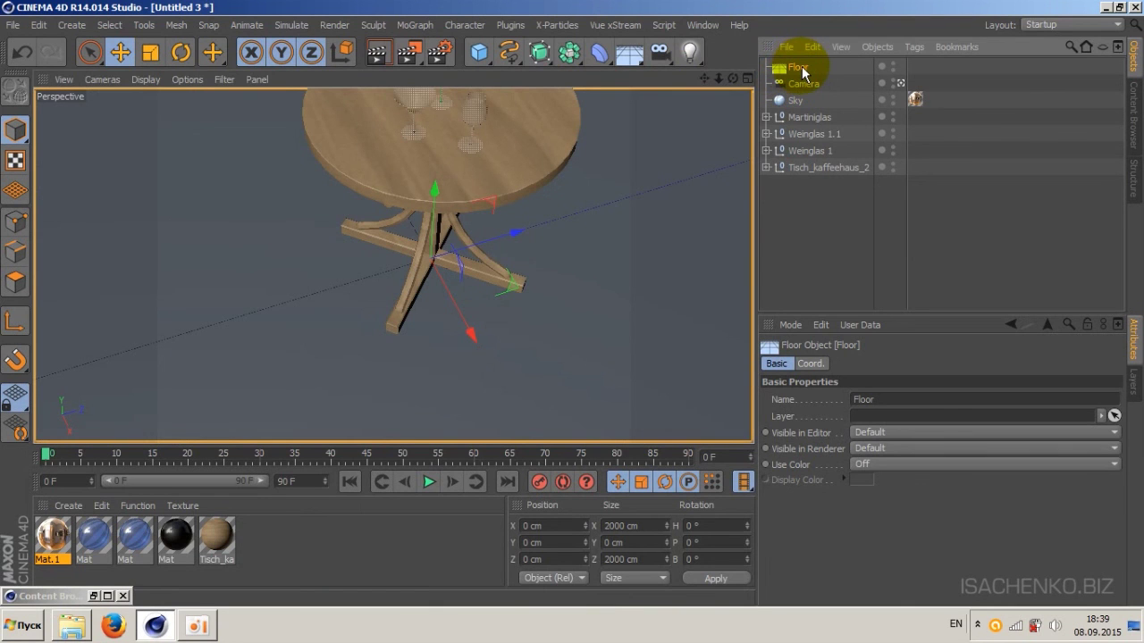
Add a Compositing tag to the Floor with Compositing Background for HDR Maps enabled.
right_click(802, 73)
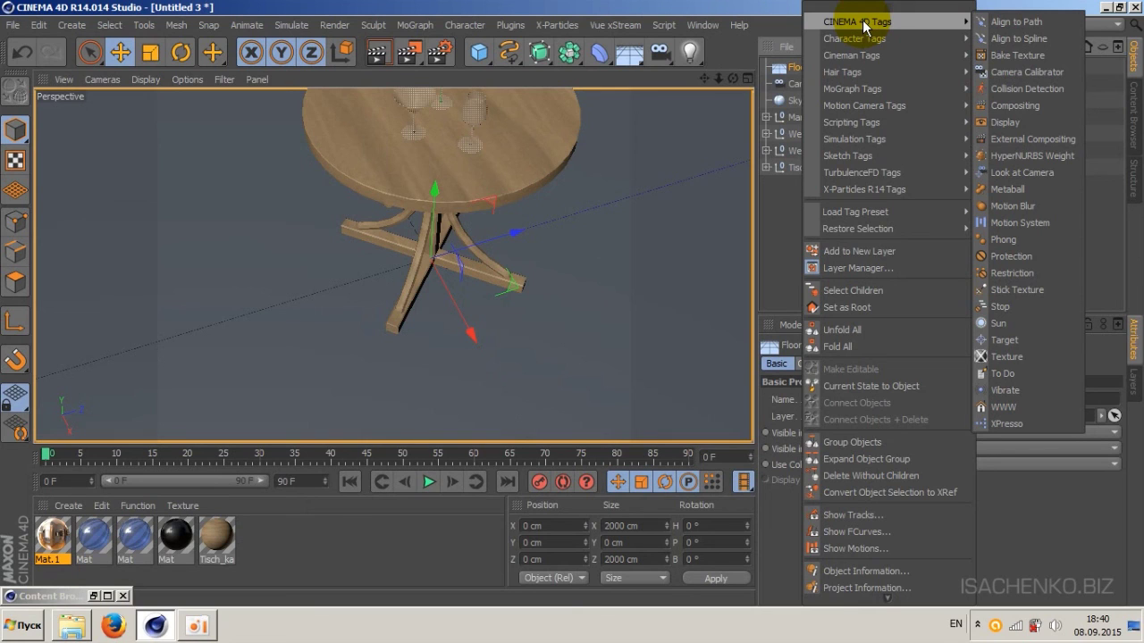
mouse_move(856, 21)
click(792, 68)
right_click(796, 71)
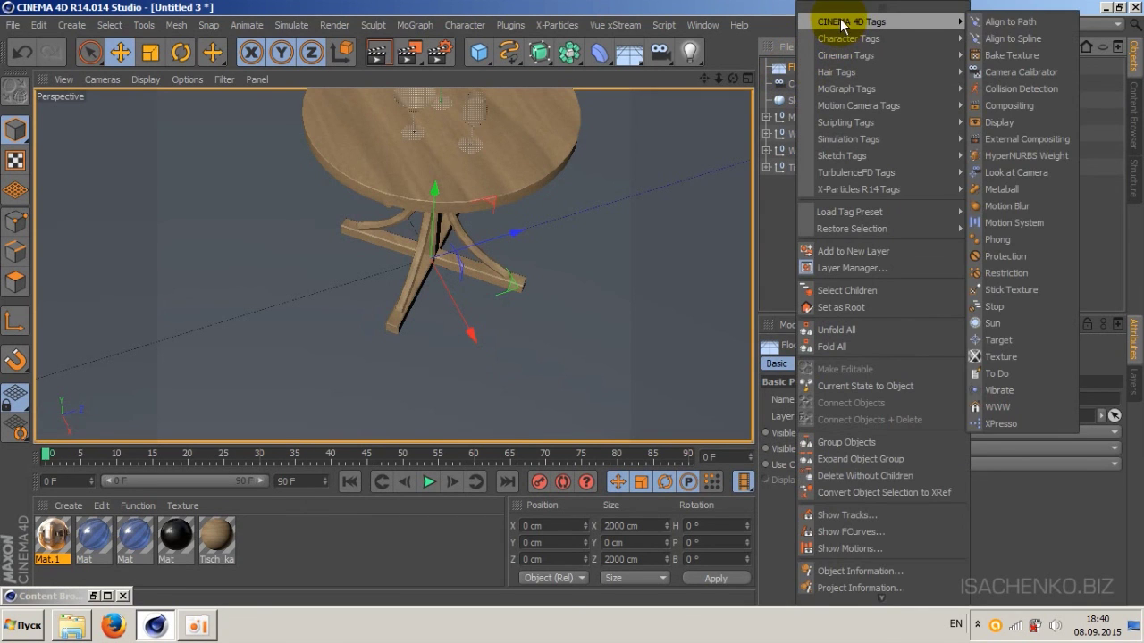
click(1010, 109)
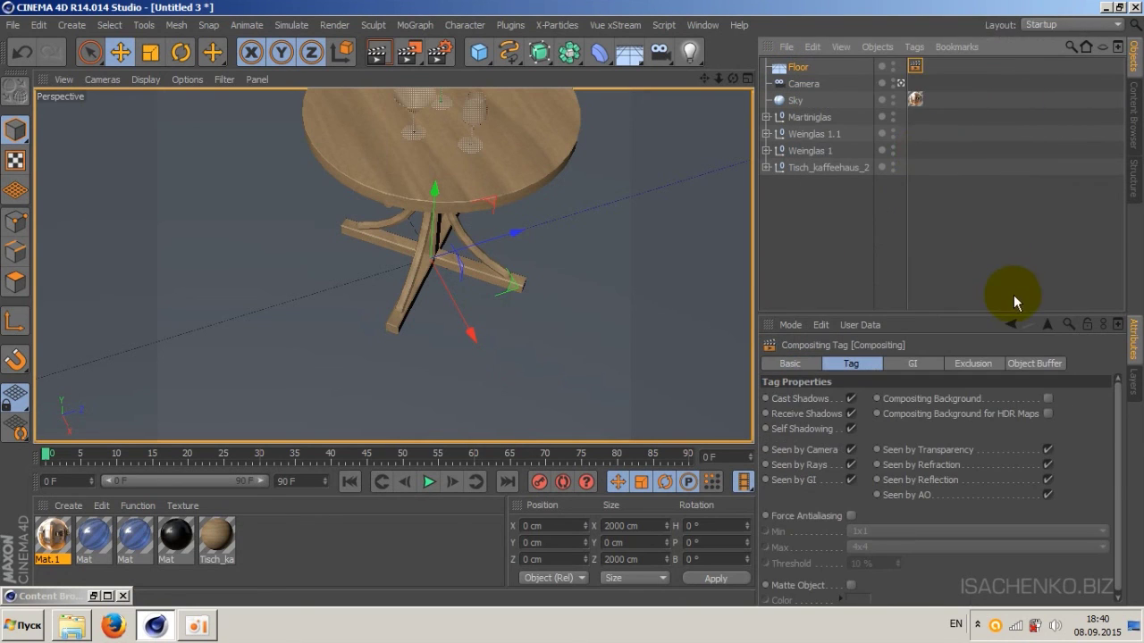
click(1048, 414)
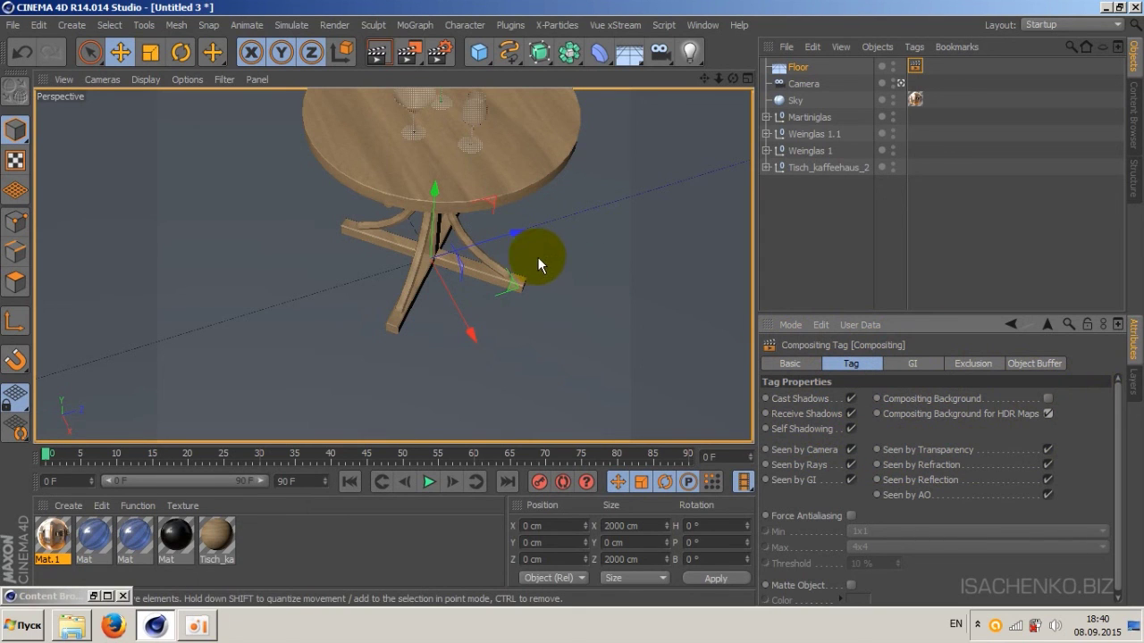
Test-render the seamless floor, then orbit and zoom in low on the glasses.
click(377, 56)
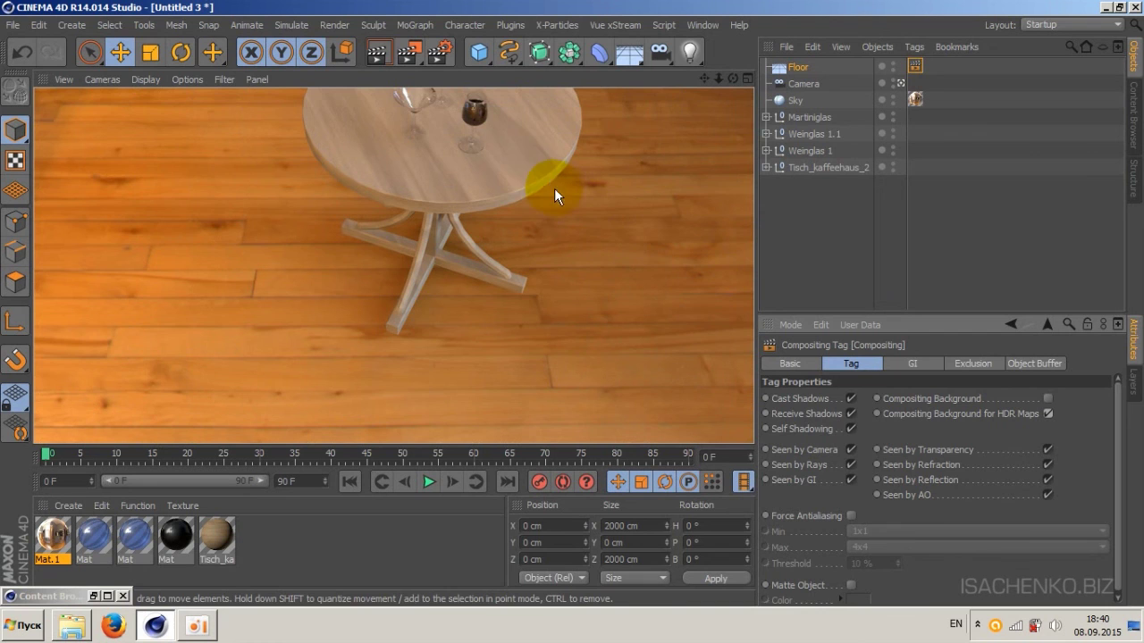
click(516, 166)
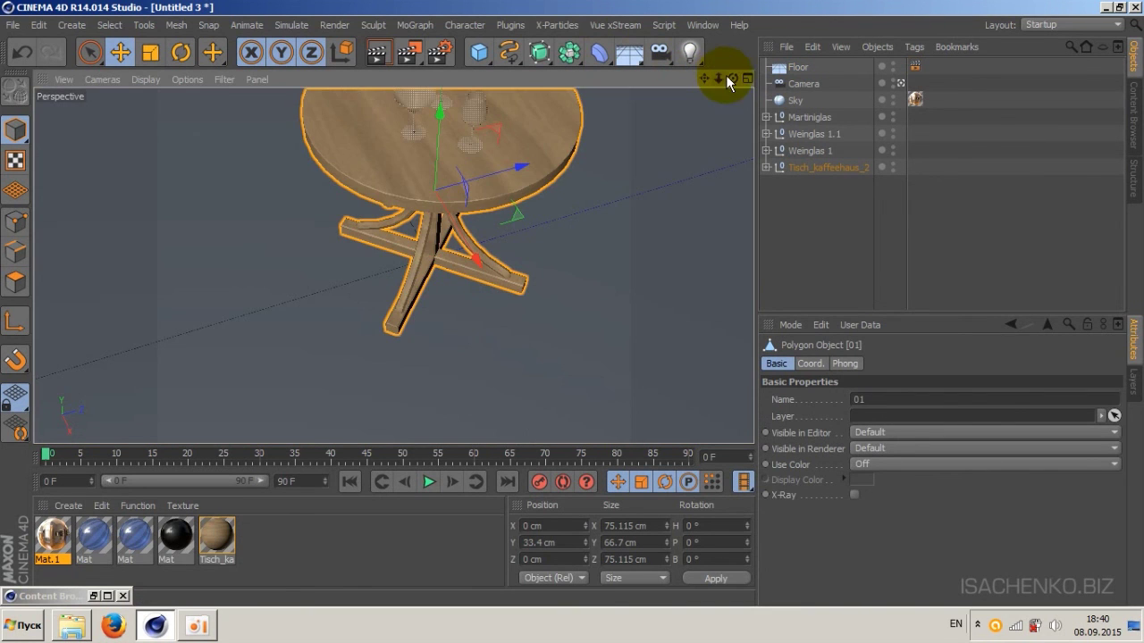
drag(733, 79, 722, 71)
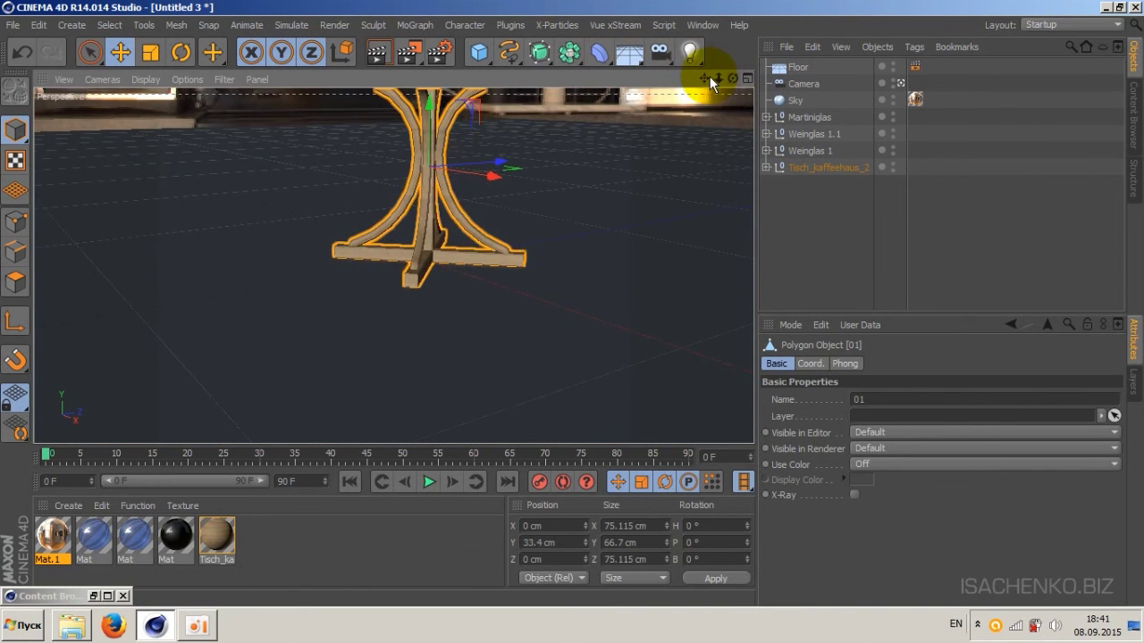
mouse_move(718, 79)
mouse_down()
mouse_move(730, 77)
mouse_move(720, 77)
mouse_up()
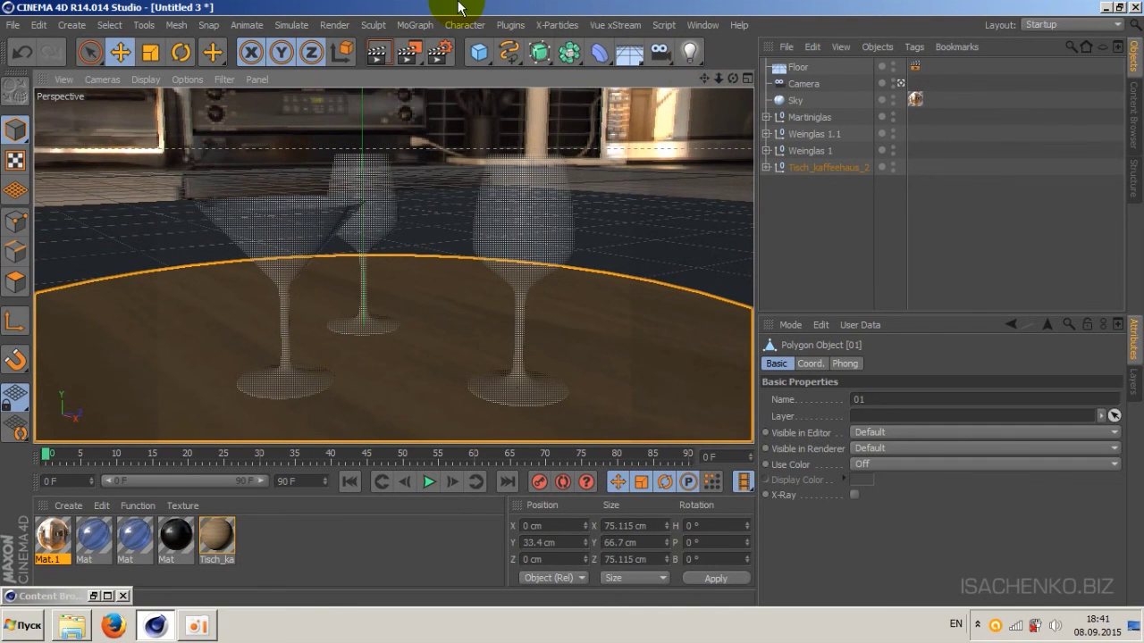
click(340, 25)
Switch the renderer to Physical, confirm the Save options and 800 x 600 output, then close Render Settings.
click(356, 208)
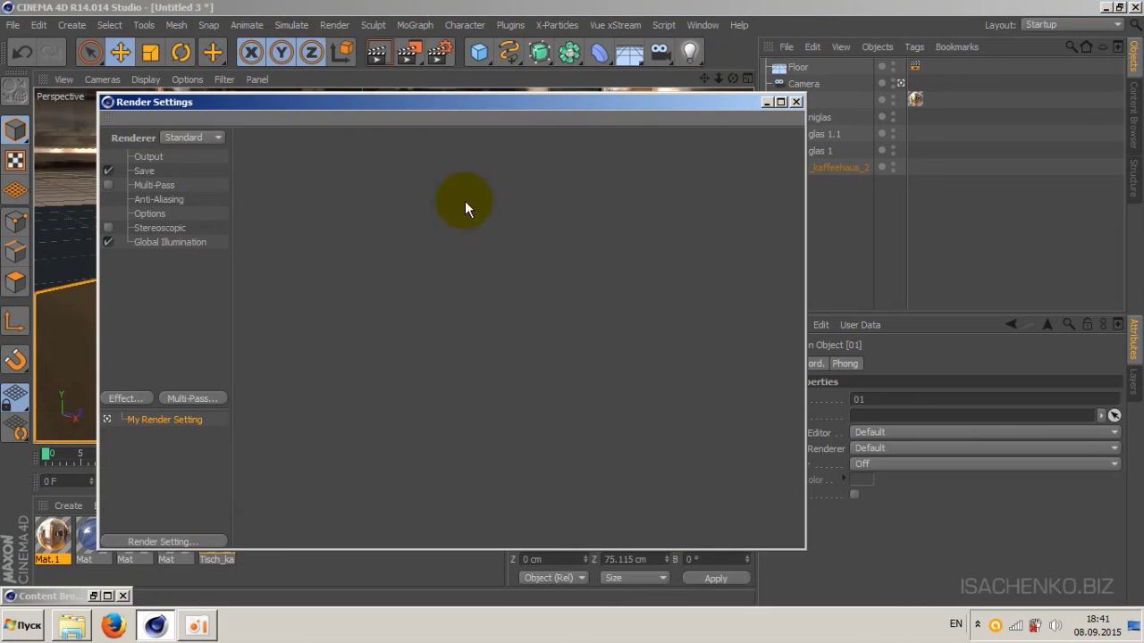
click(219, 141)
click(187, 166)
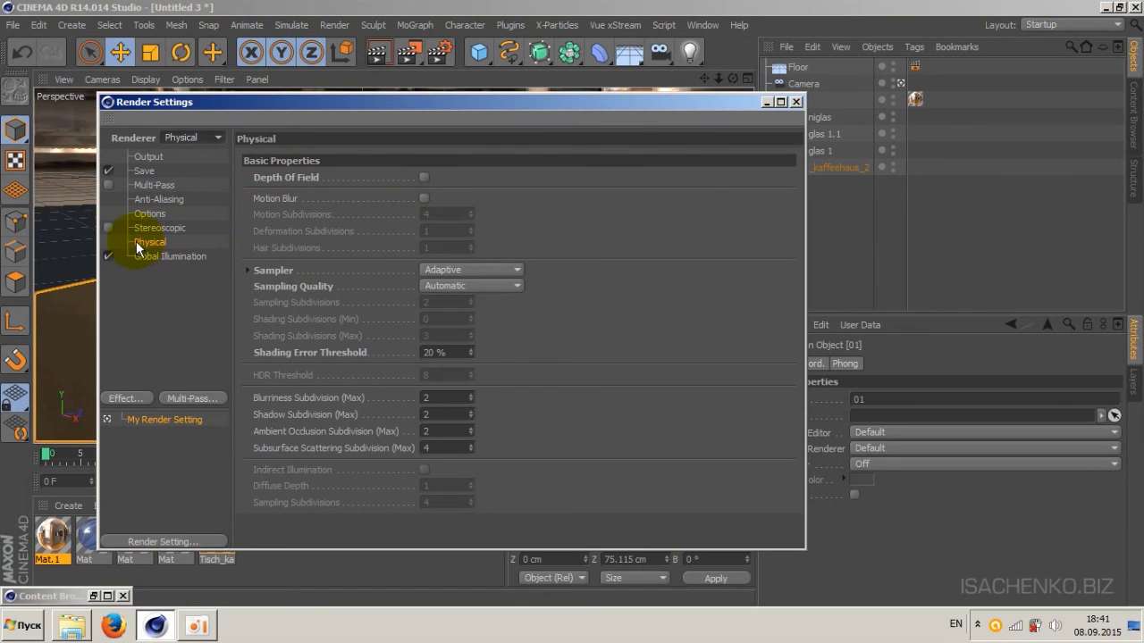
click(148, 170)
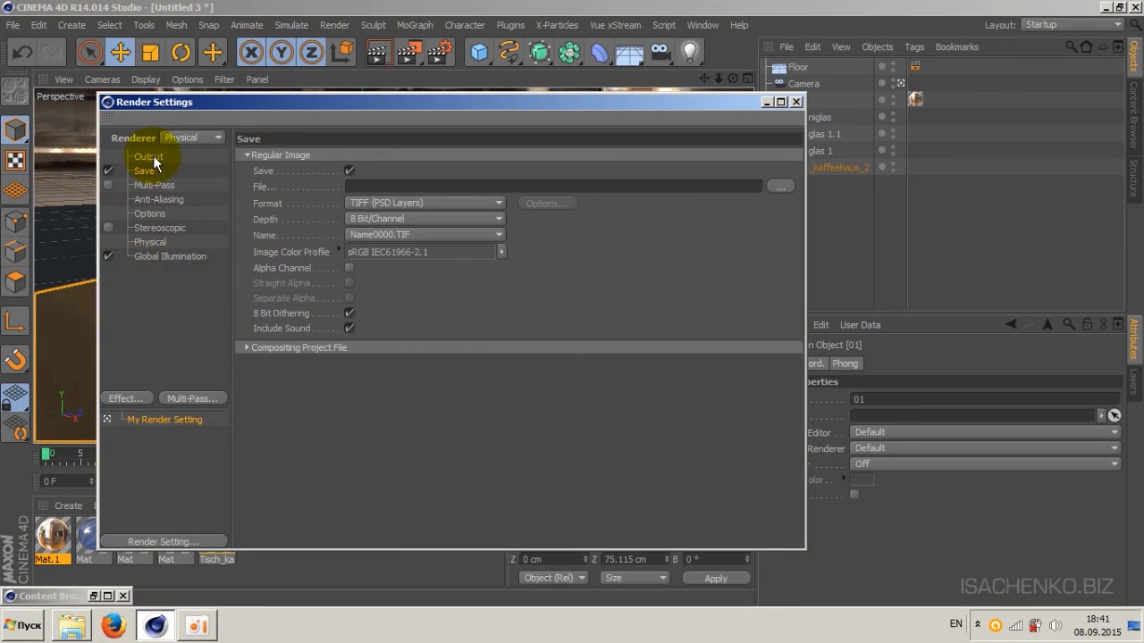
click(150, 157)
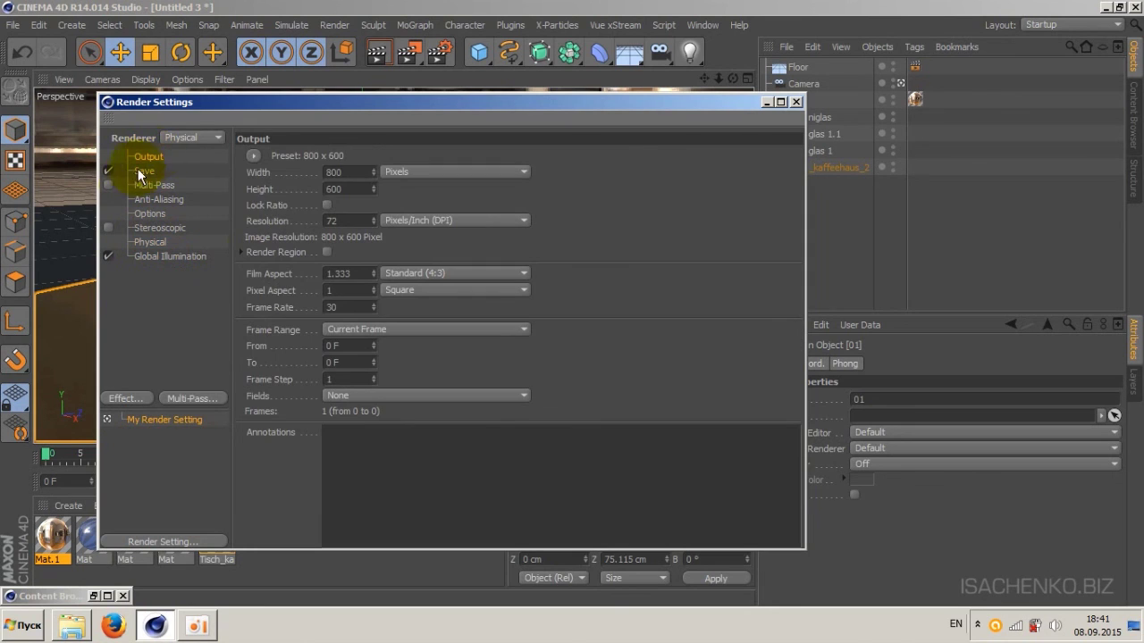
click(796, 102)
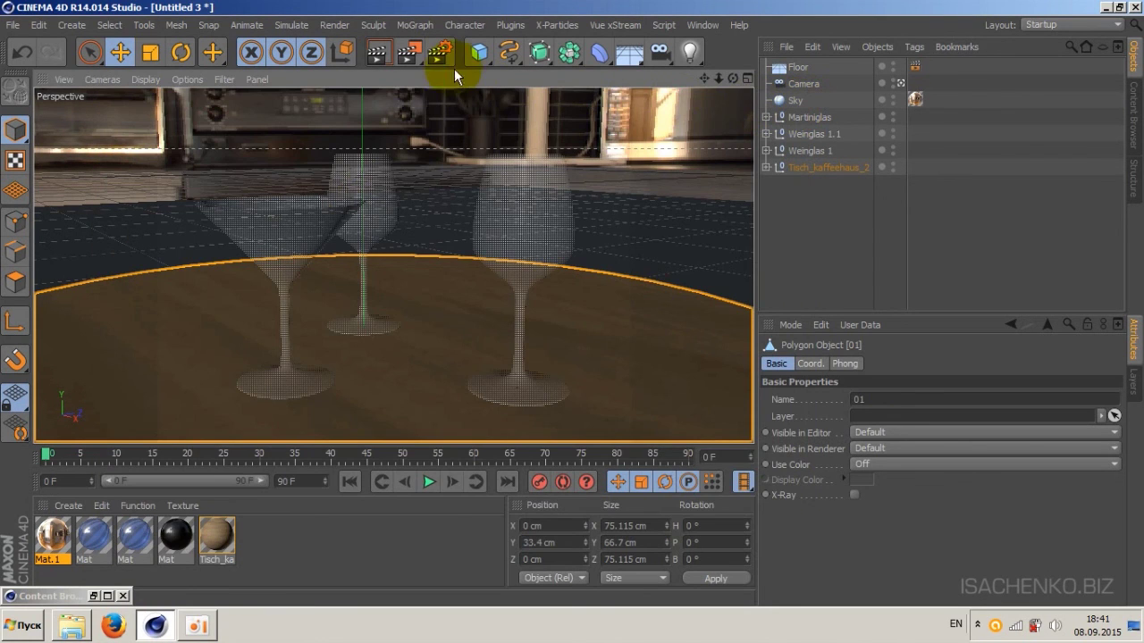
click(407, 54)
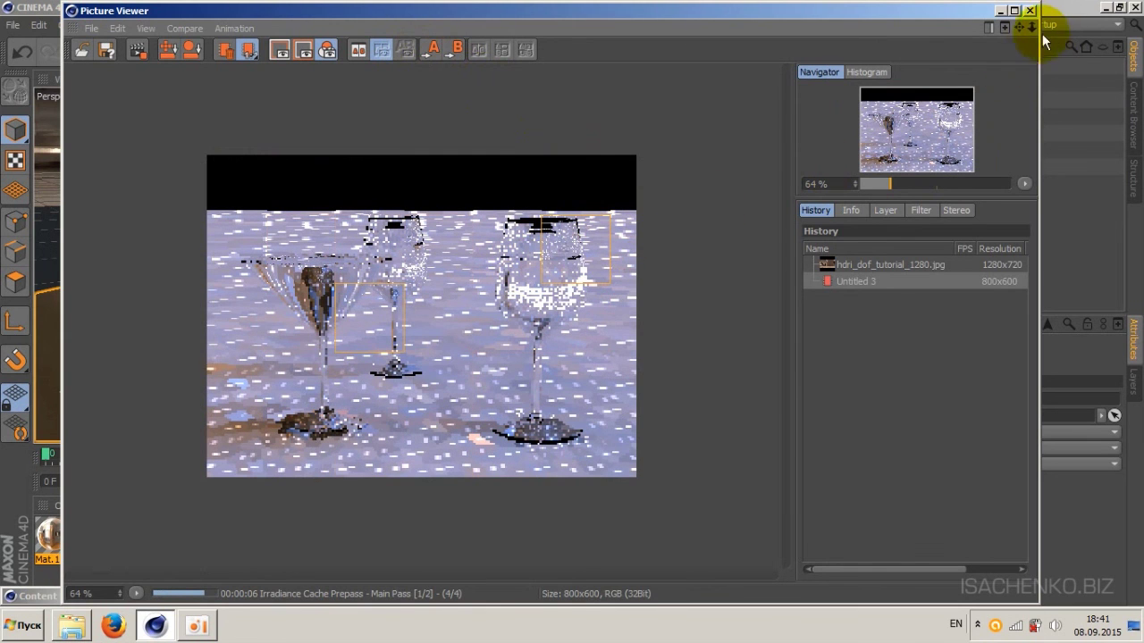
click(1030, 11)
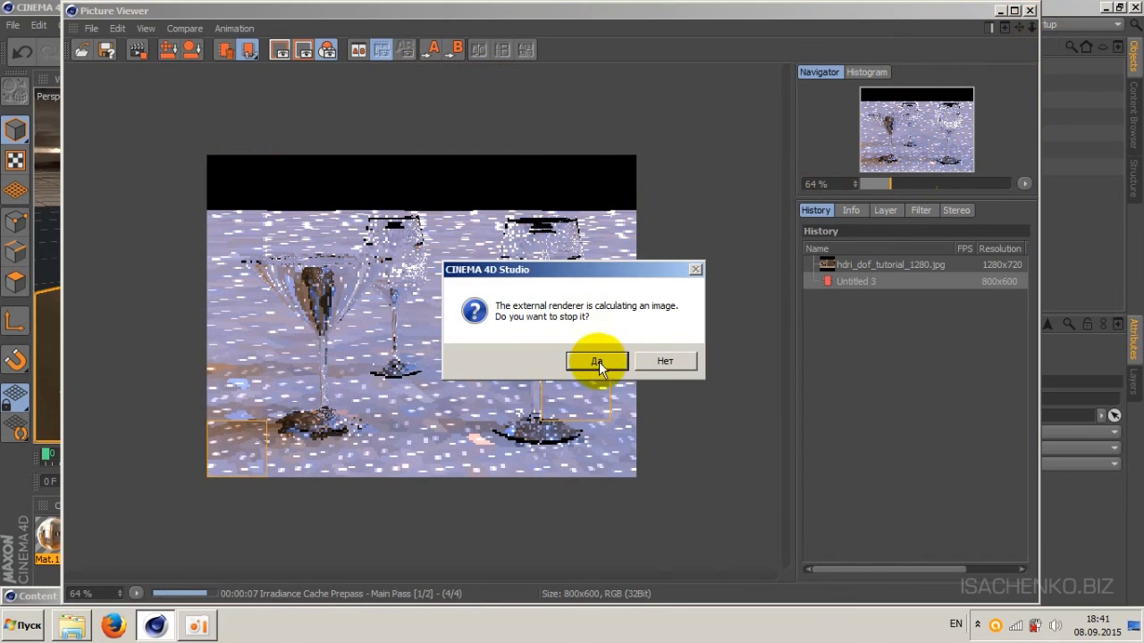
click(597, 360)
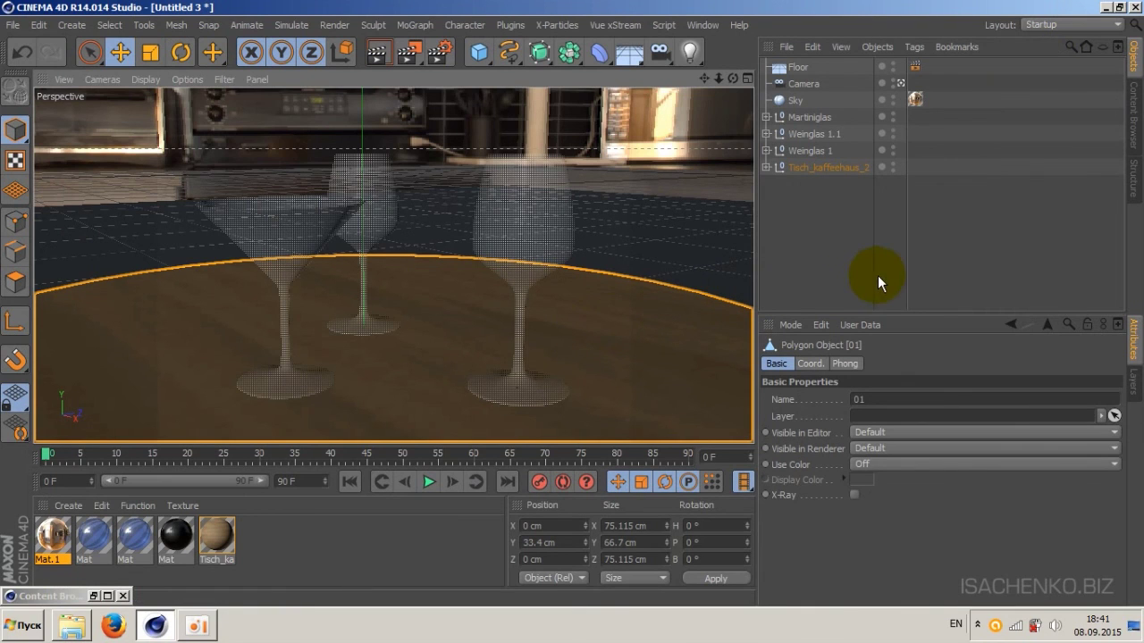